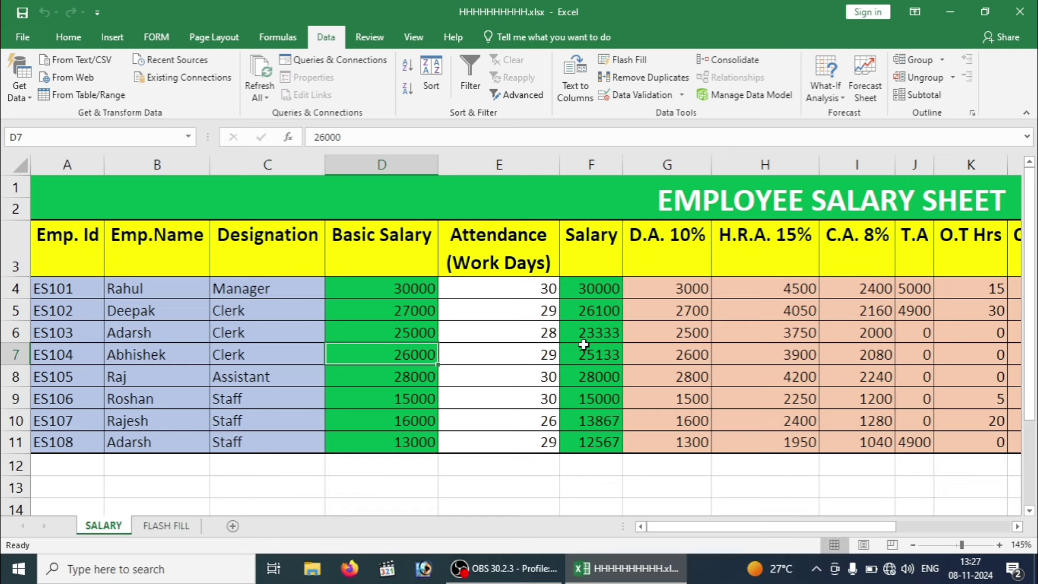
- Use Ctrl+A to select the salary table region, then the entire worksheet
left_click(187, 340)
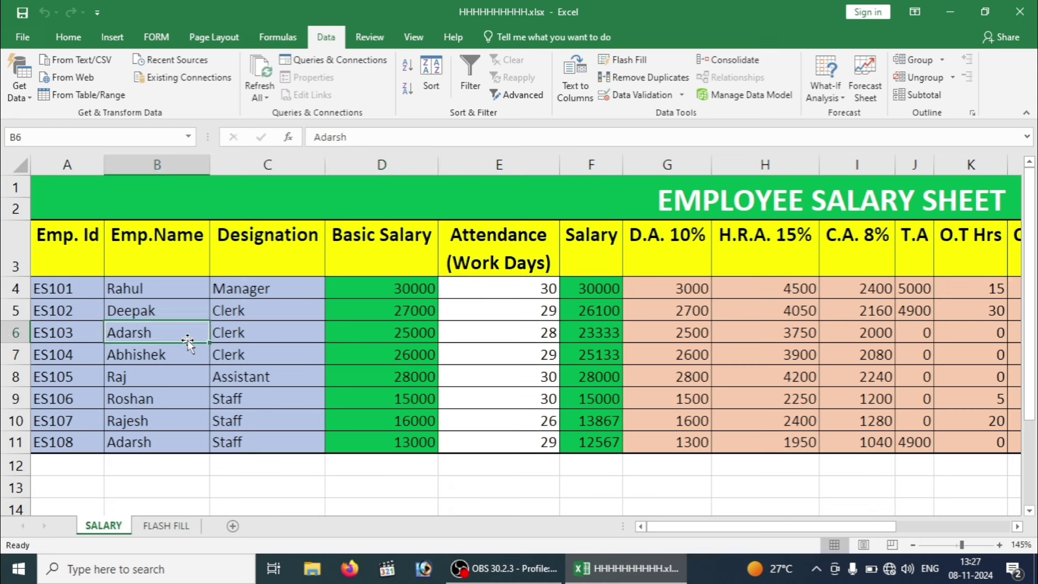
key("ctrl+a")
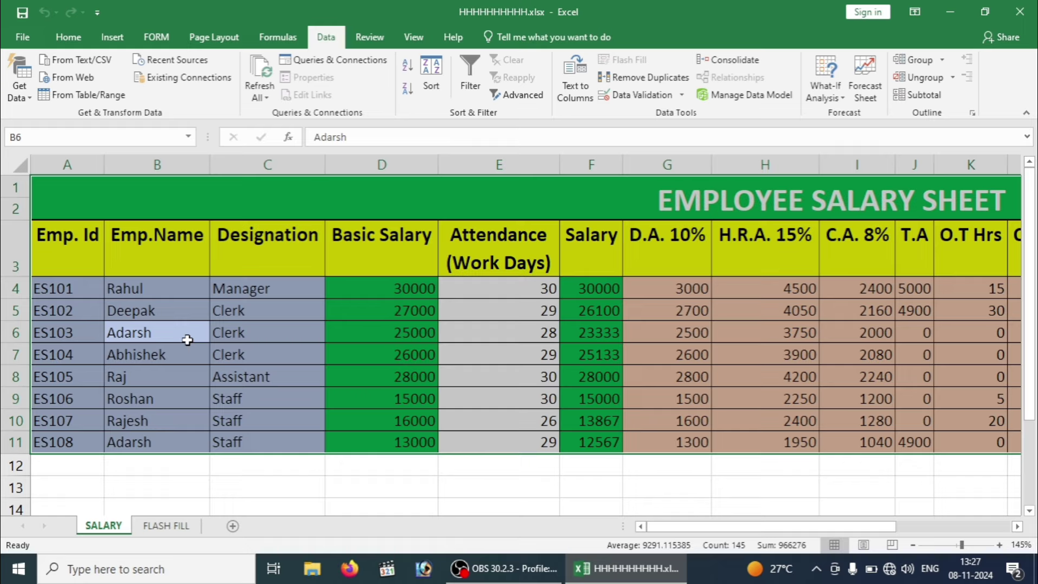
key("ctrl+a")
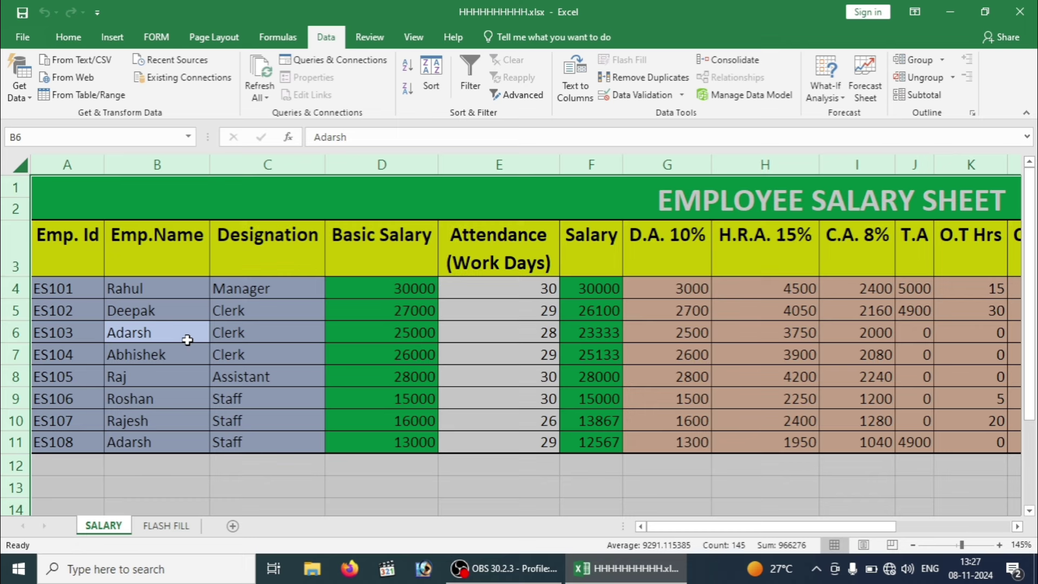
left_click(357, 487)
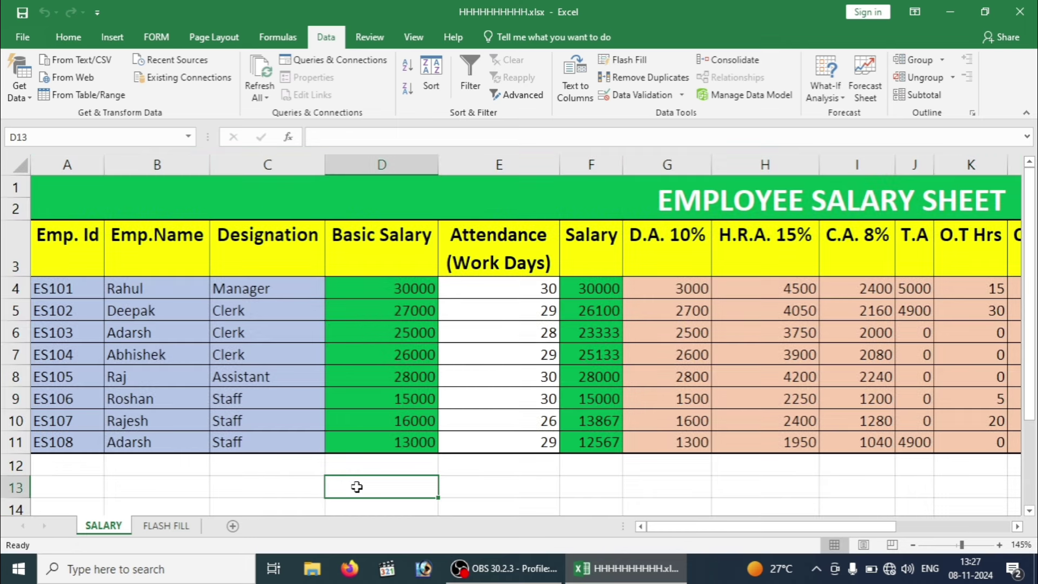
key("ctrl+a")
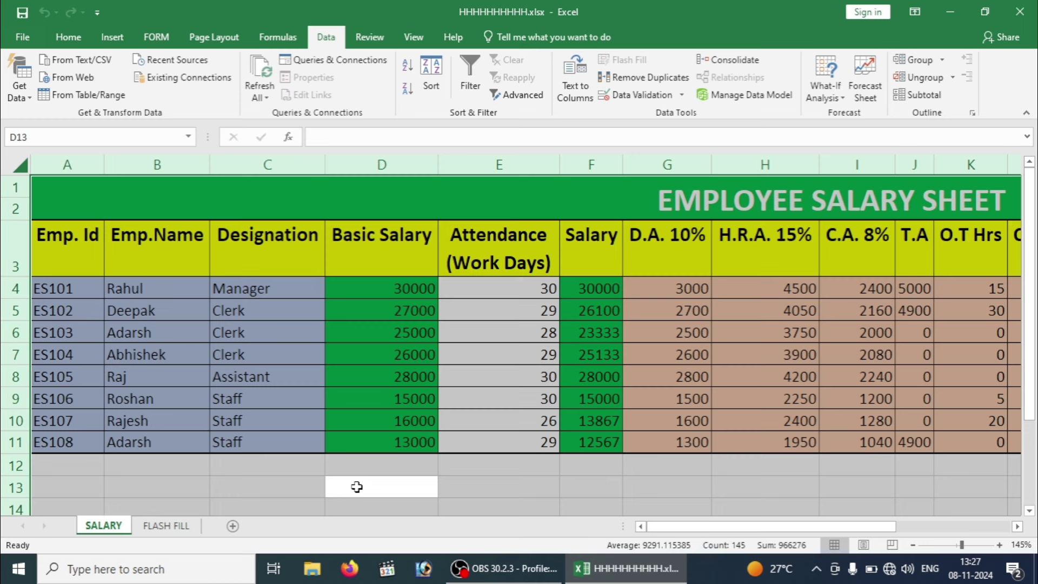
left_click(188, 378)
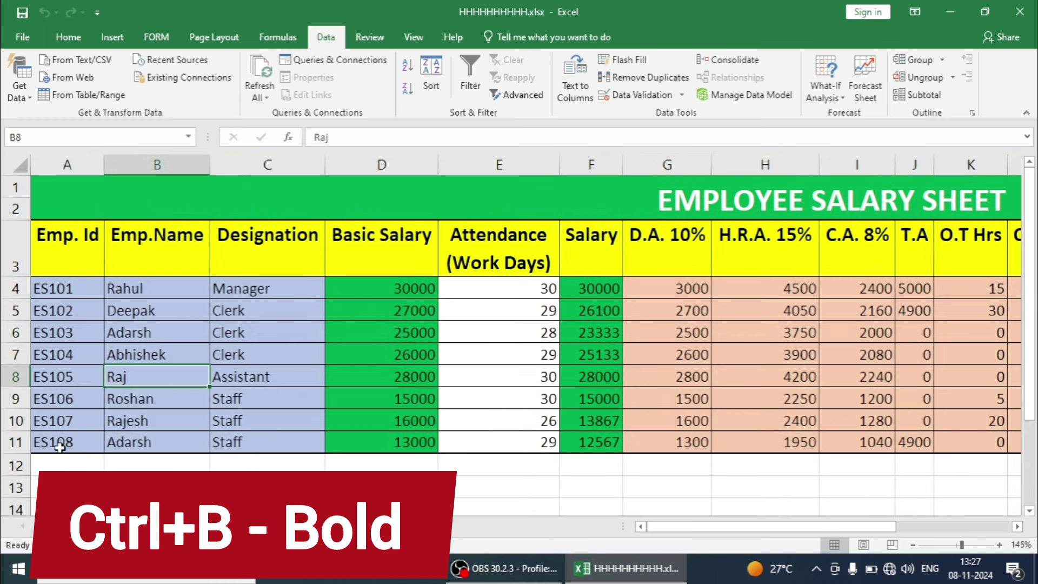
- Remove bold from the header row starting at Emp. Id, then restore it
left_click(112, 401)
left_click_drag(62, 248, 456, 235)
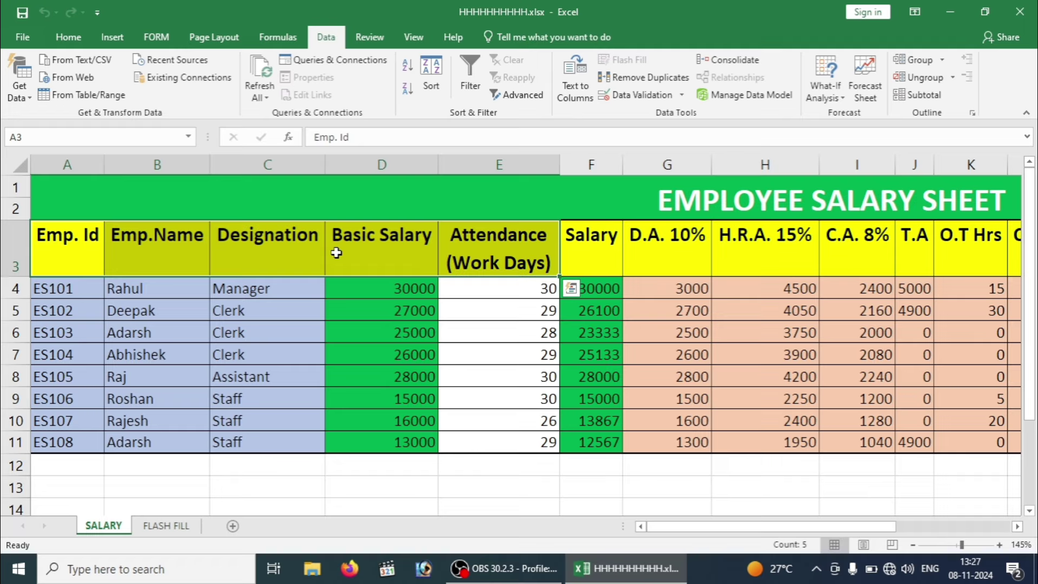
key("ctrl+b")
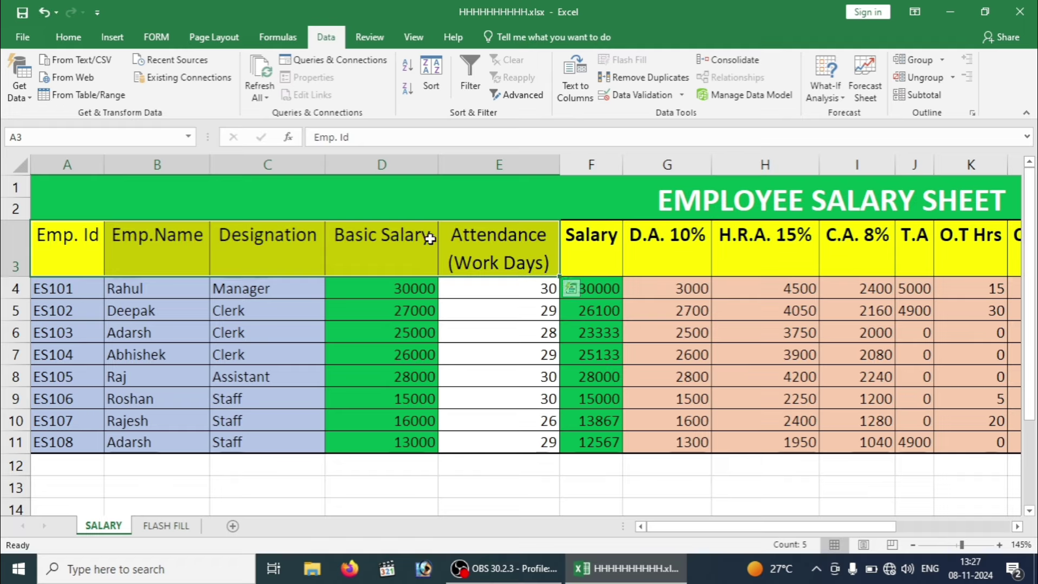
key("ctrl+b")
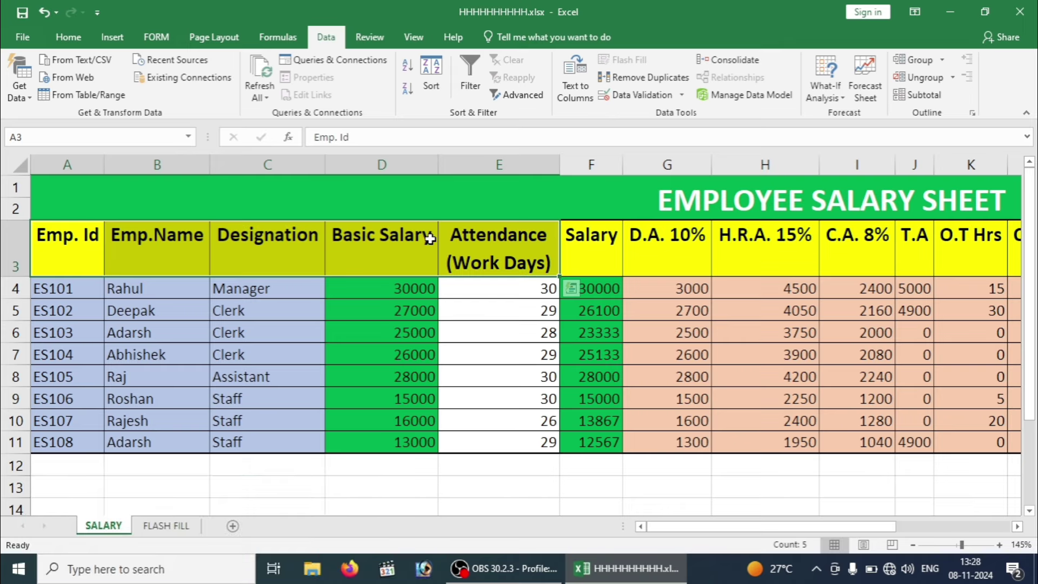
- Copy the table range A3:F11 and paste it starting at cell A14
left_click(368, 349)
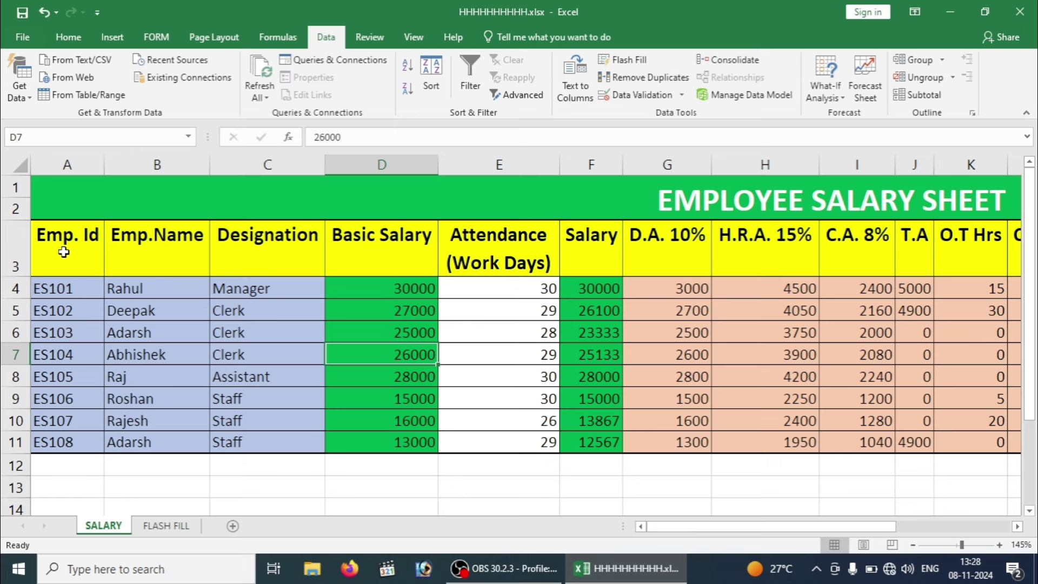
left_click_drag(64, 252, 445, 430)
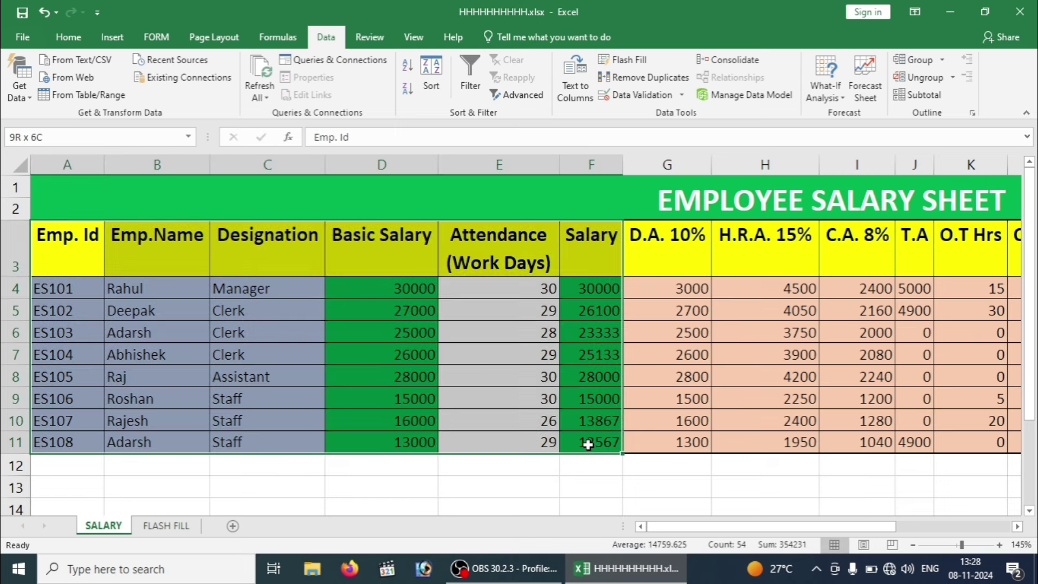
left_click_drag(446, 431, 588, 444)
key("ctrl+c")
key("Down")
key("Down")
key("Down")
key("Down")
key("Down")
key("Down")
key("Down")
key("Down")
key("Down")
key("Down")
key("Down")
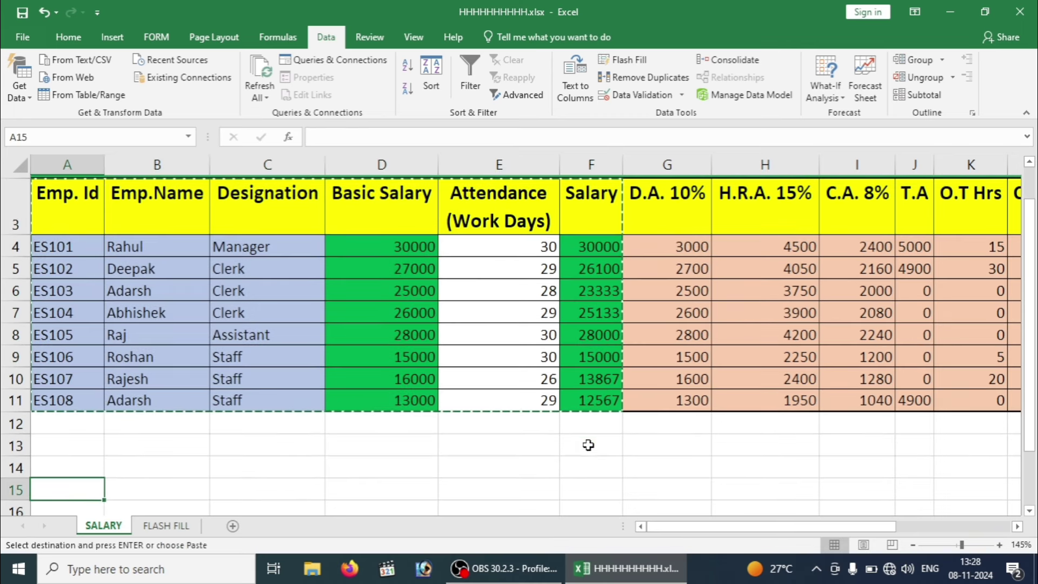
key("Down")
key("Down")
key("Up")
key("Up")
key("Up")
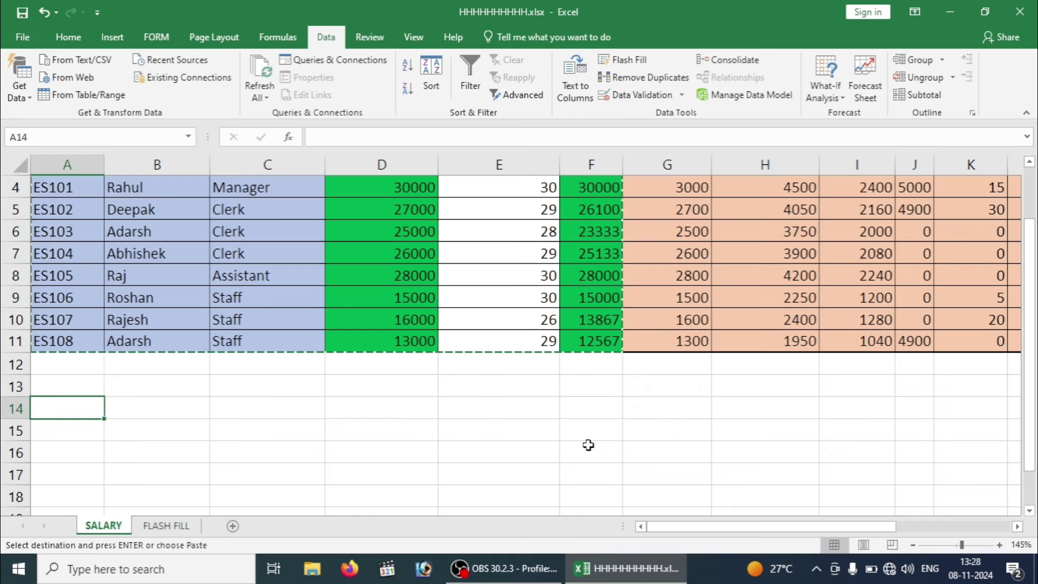
key("ctrl+v")
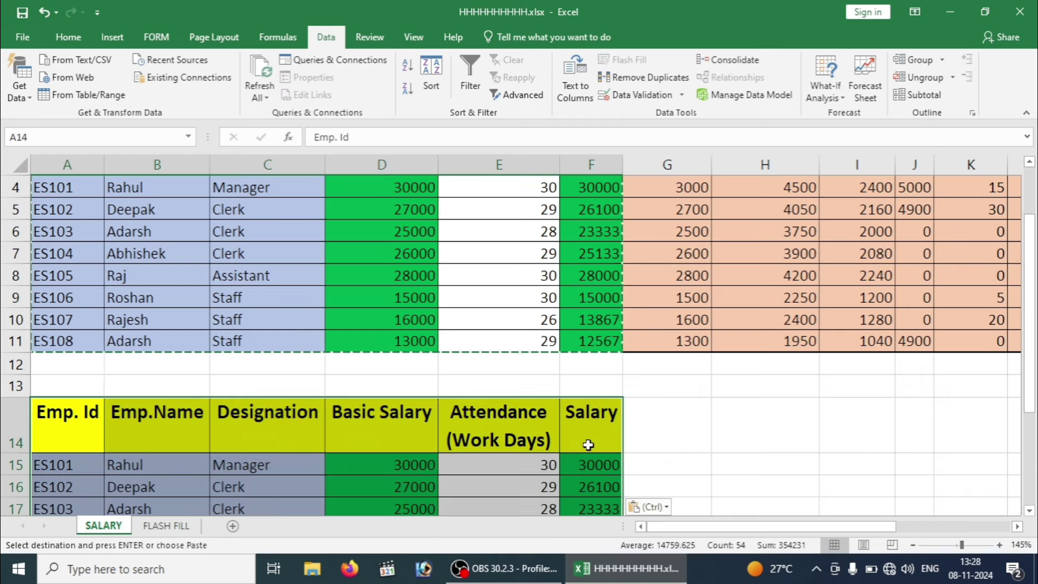
key("Down")
key("Down")
key("Down")
key("Down")
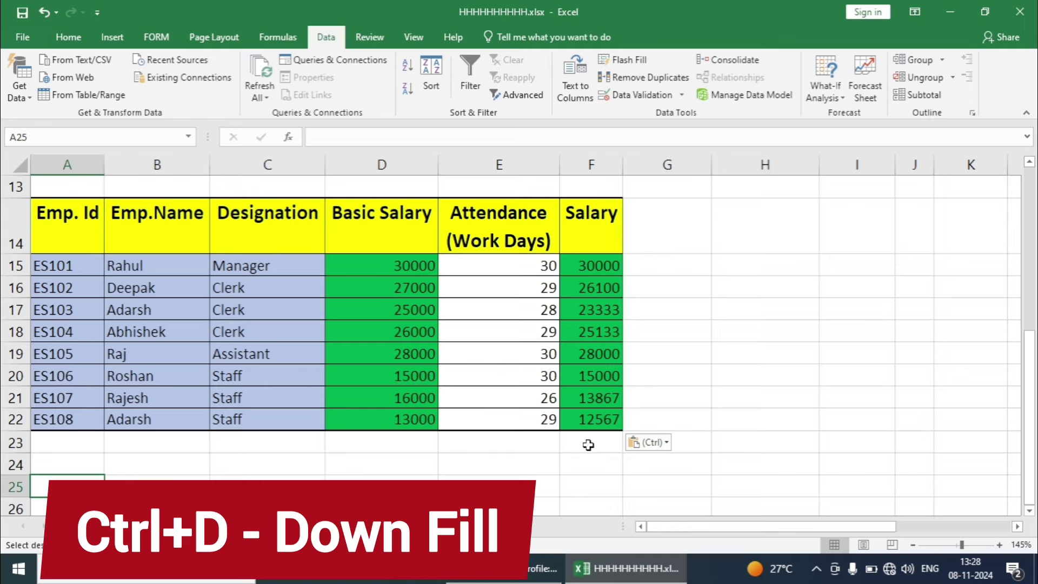
- Zoom the sheet to 170% and inspect the salary formula in F15, leaving it unchanged
left_click(625, 271)
left_click(611, 271)
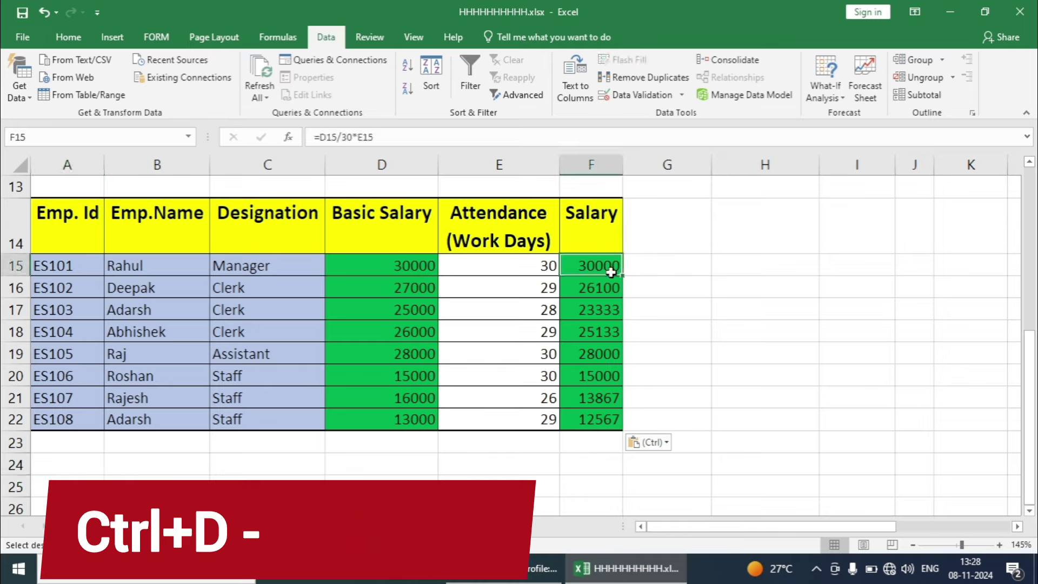
key("Right")
key("Right")
key("Right")
key("Right")
key("Right")
key("Left")
key("Left")
key("Left")
key("Left")
key("Left")
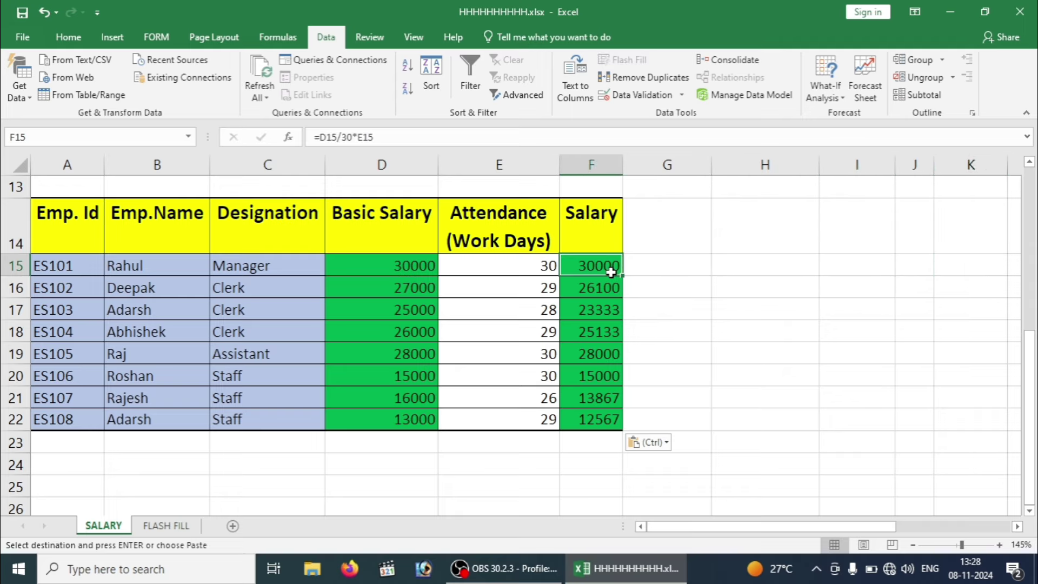
left_click(1000, 545)
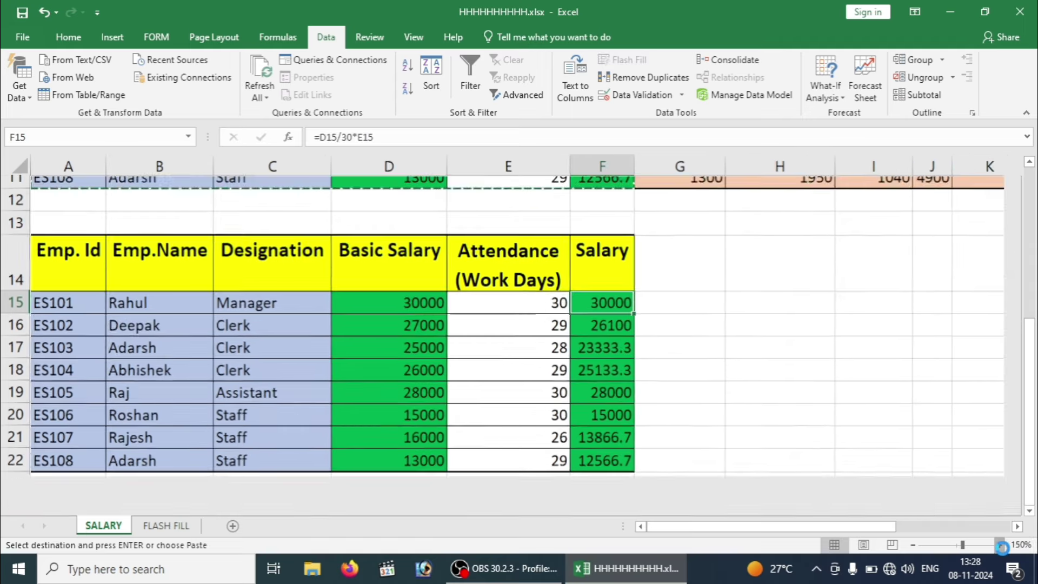
left_click(1002, 547)
left_click(1001, 547)
left_click(819, 465)
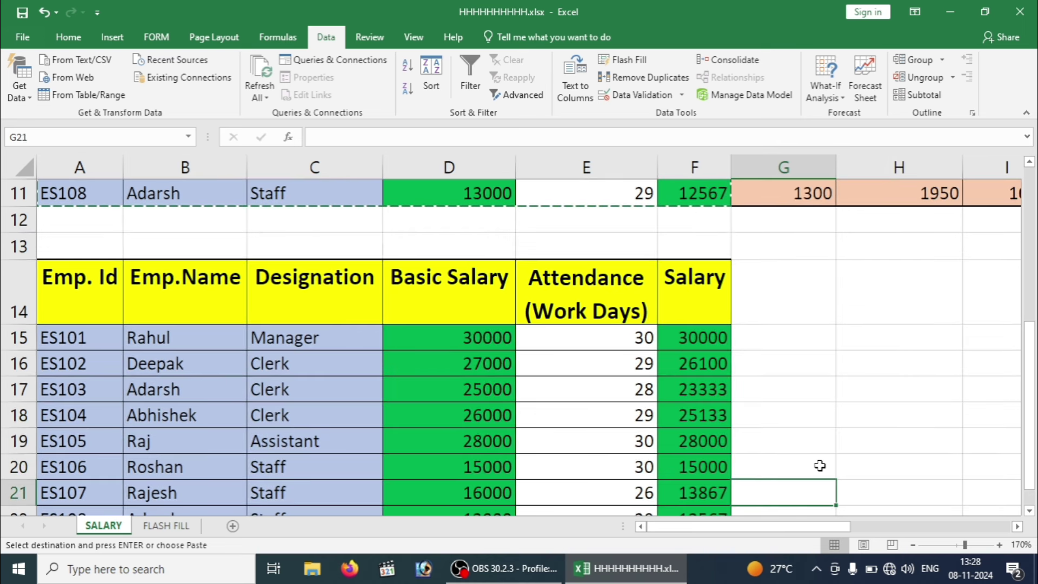
key("Down")
key("Down")
key("Down")
left_click(693, 257)
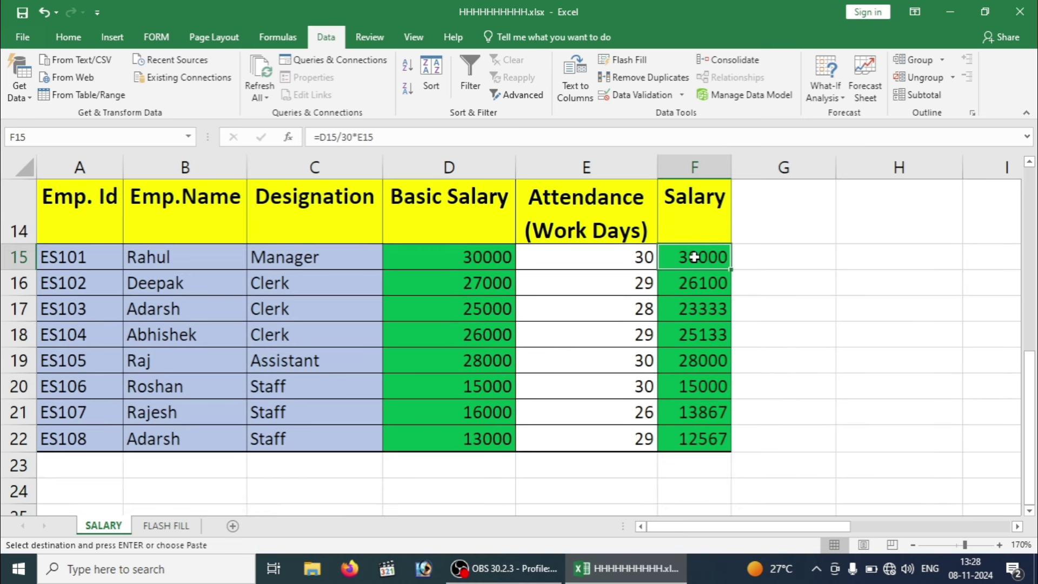
double_click(694, 257)
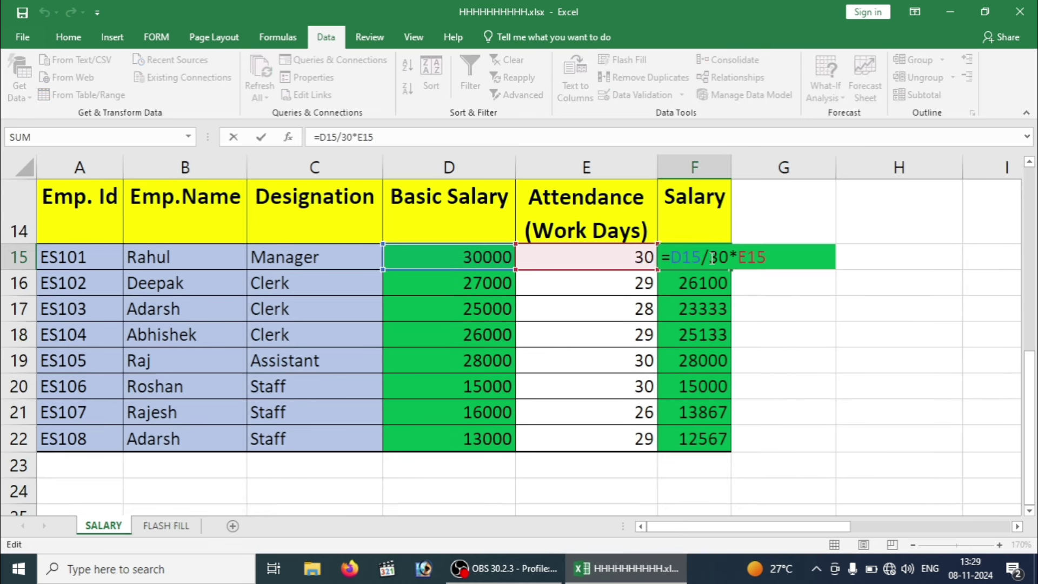
key("Return")
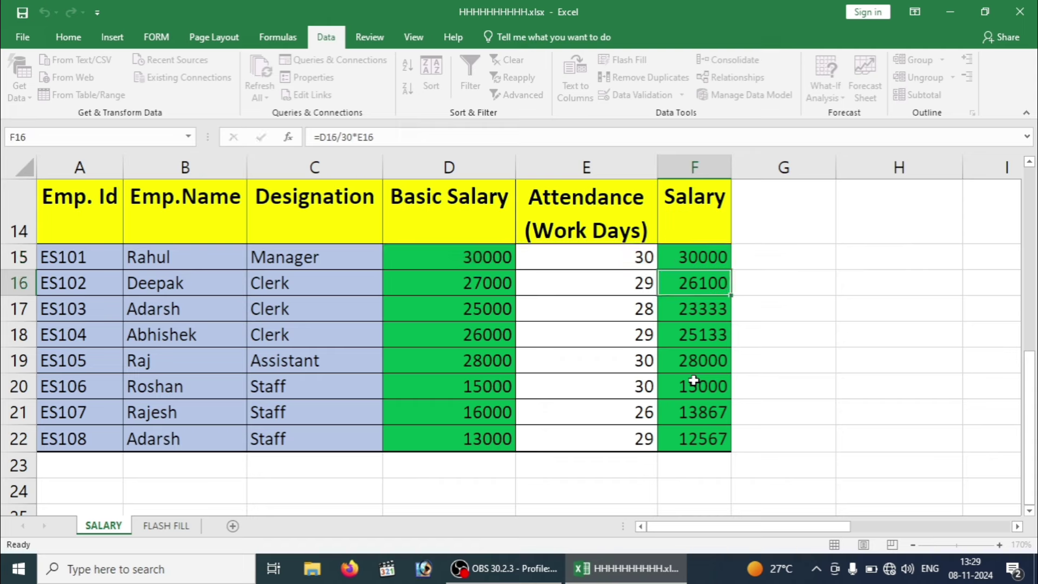
- Clear F16:F22 and fill the F15 formula =D15/30*E15 down through F22
left_click_drag(697, 284, 701, 454)
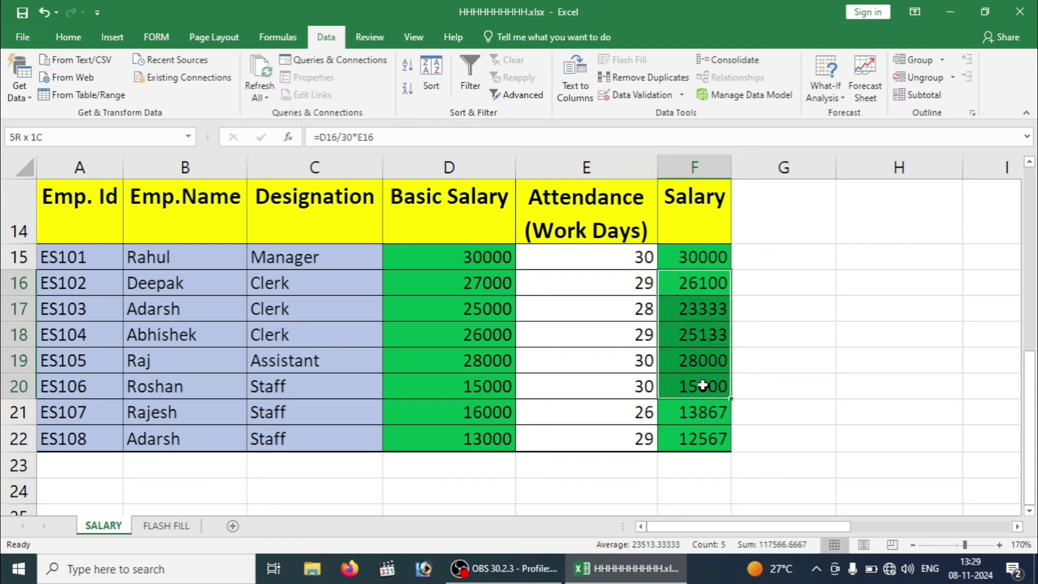
key("Delete")
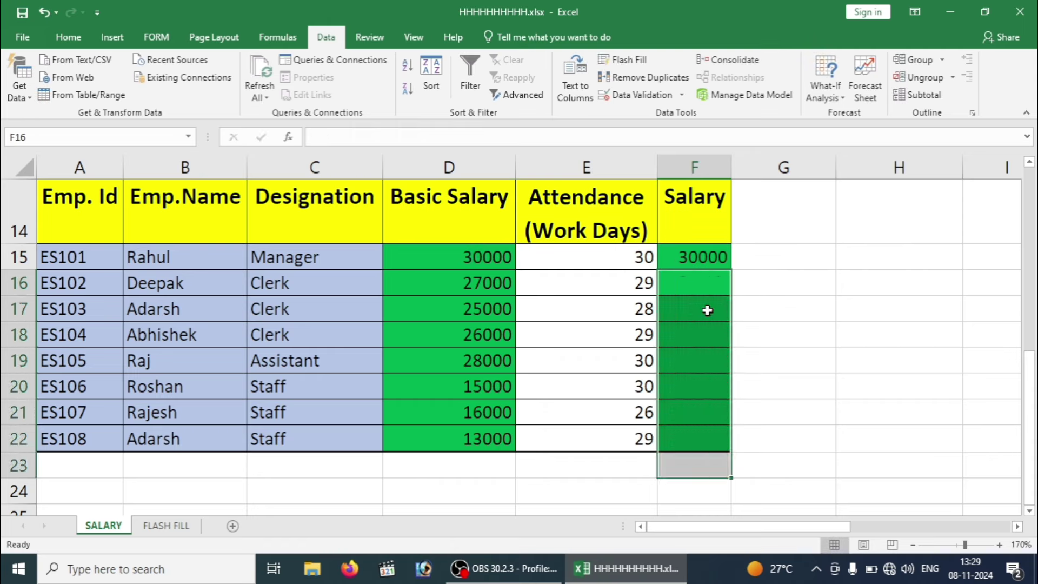
left_click(697, 262)
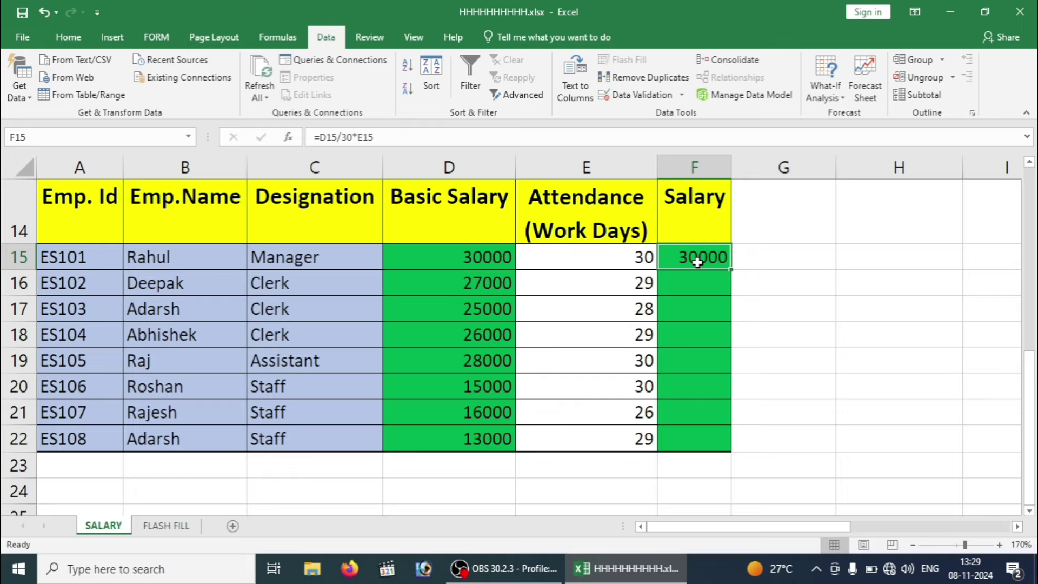
left_click_drag(697, 262, 705, 439)
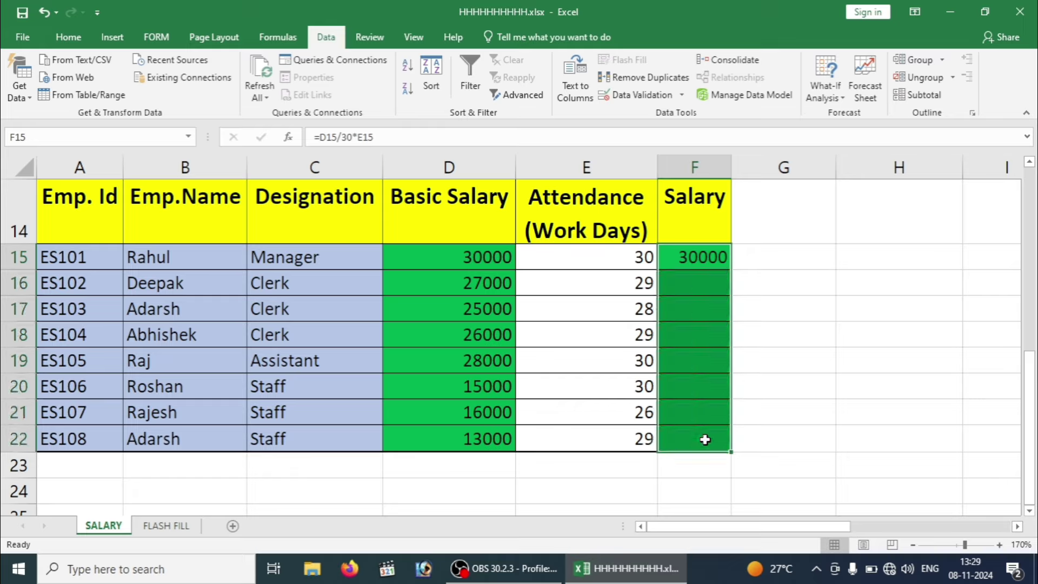
key("ctrl+d")
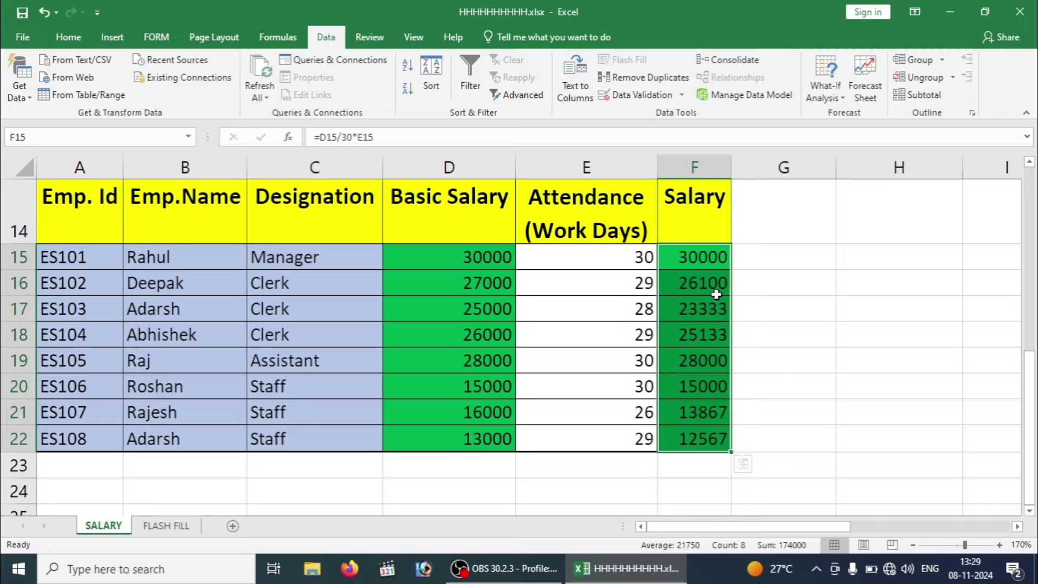
key("Right")
key("Right")
key("Right")
key("Right")
key("Right")
key("Right")
key("Right")
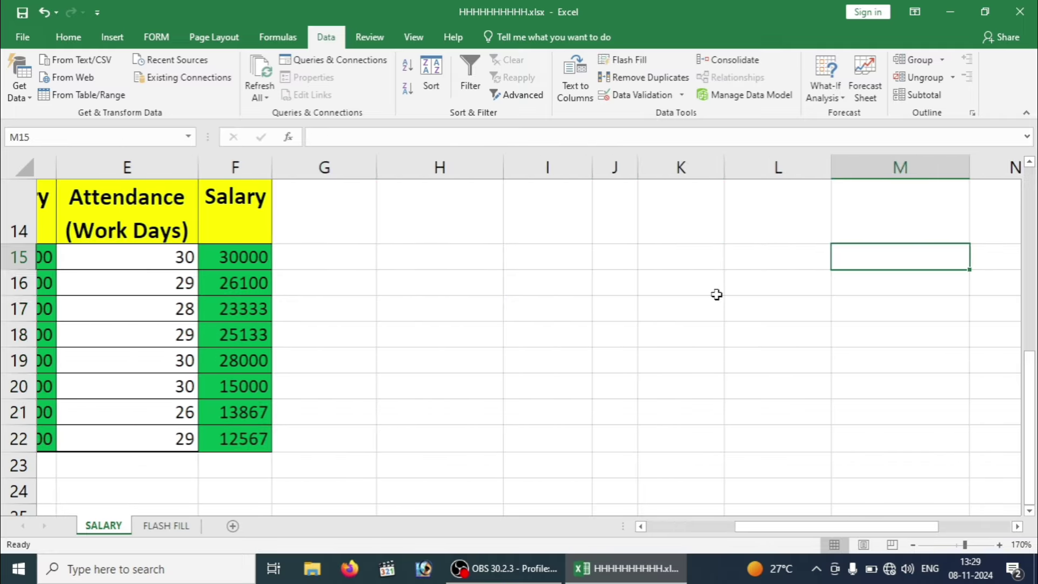
key("Right")
- Enter PNB BANK in I15 and fill it down through about I25
left_click(398, 260)
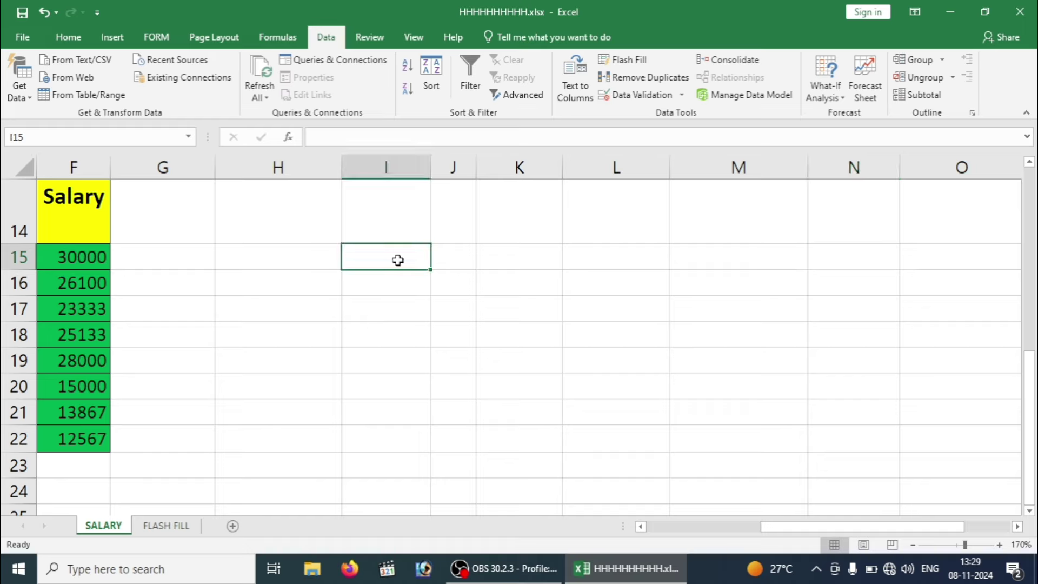
type("PNB BANK")
key("Return")
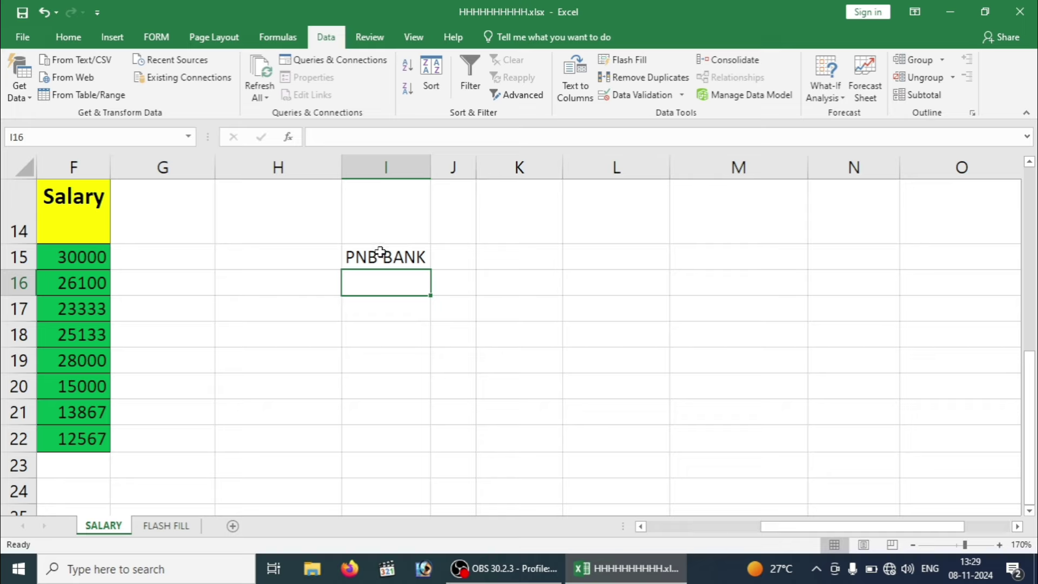
left_click_drag(381, 252, 376, 505)
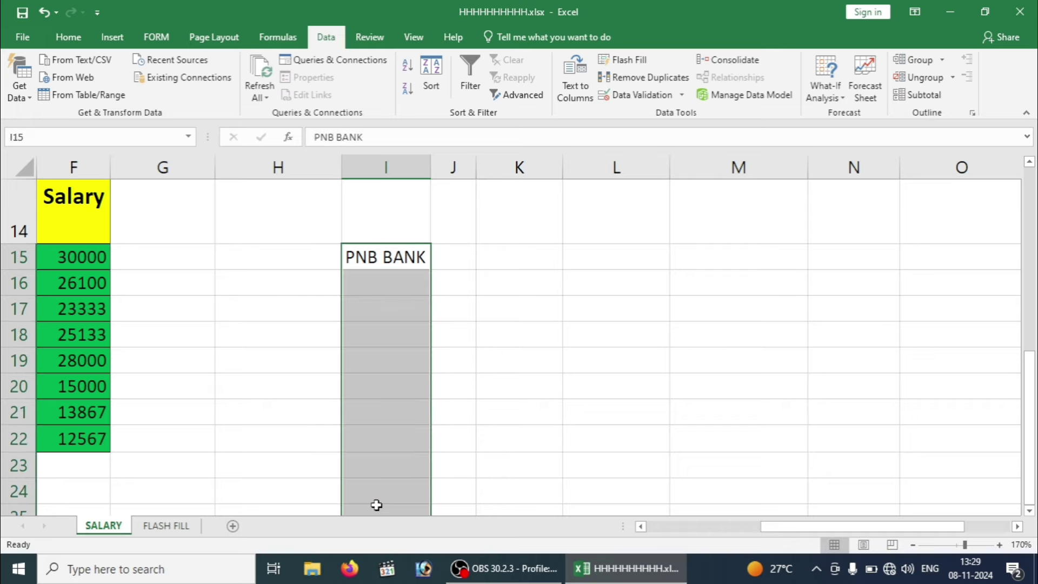
key("ctrl+e")
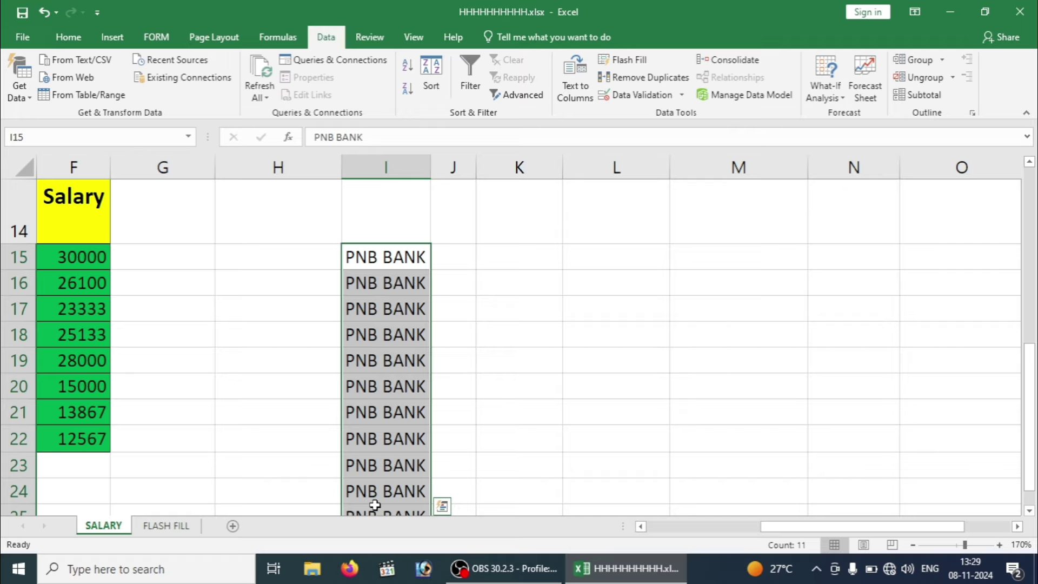
left_click(166, 525)
- Select the comma-joined employee entries in column A of the FLASH FILL sheet
left_click(223, 433)
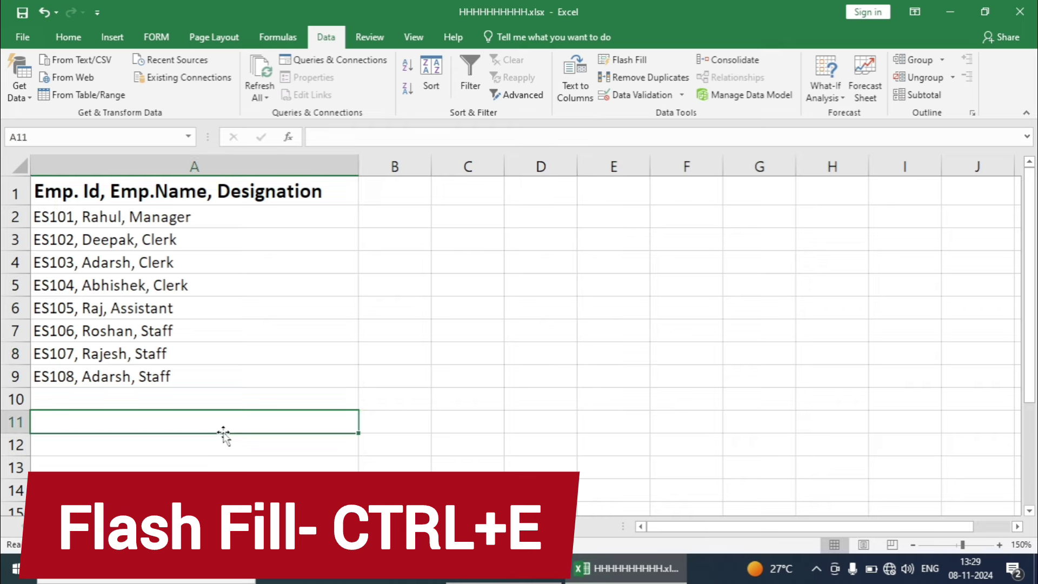
key("Up")
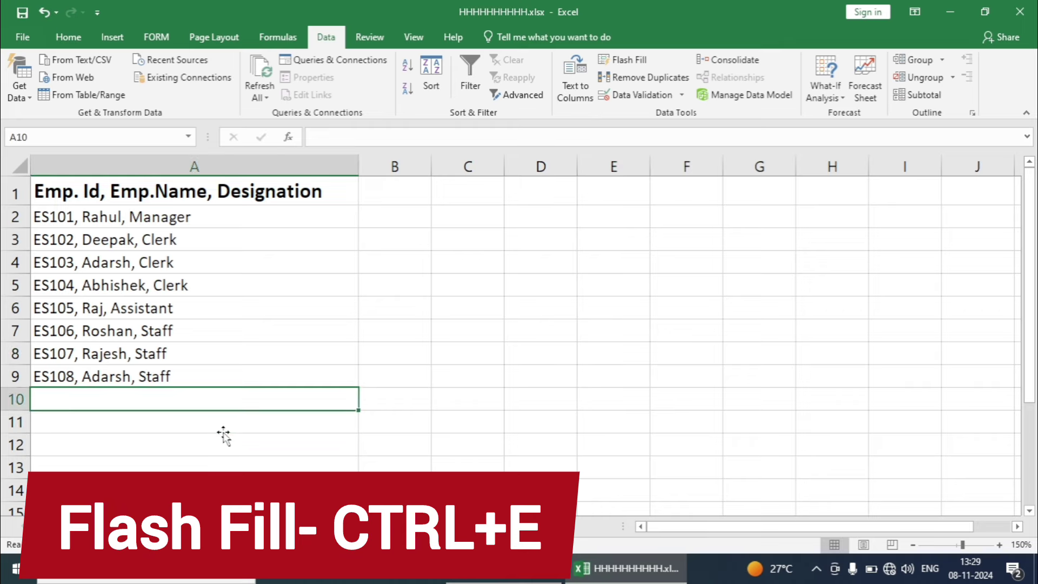
key("Up")
key("Up")
key("Up")
key("Right")
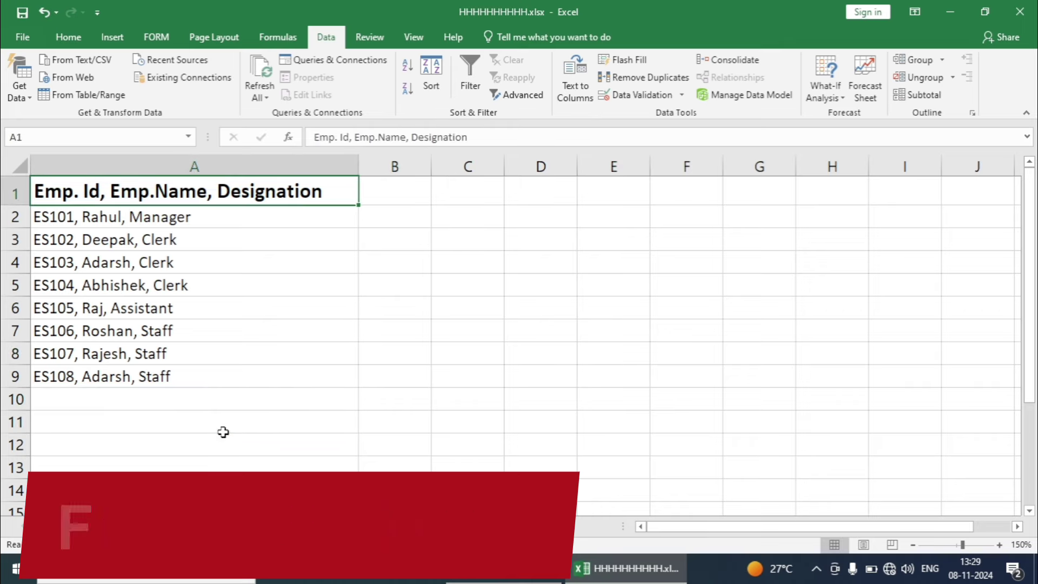
key("Right")
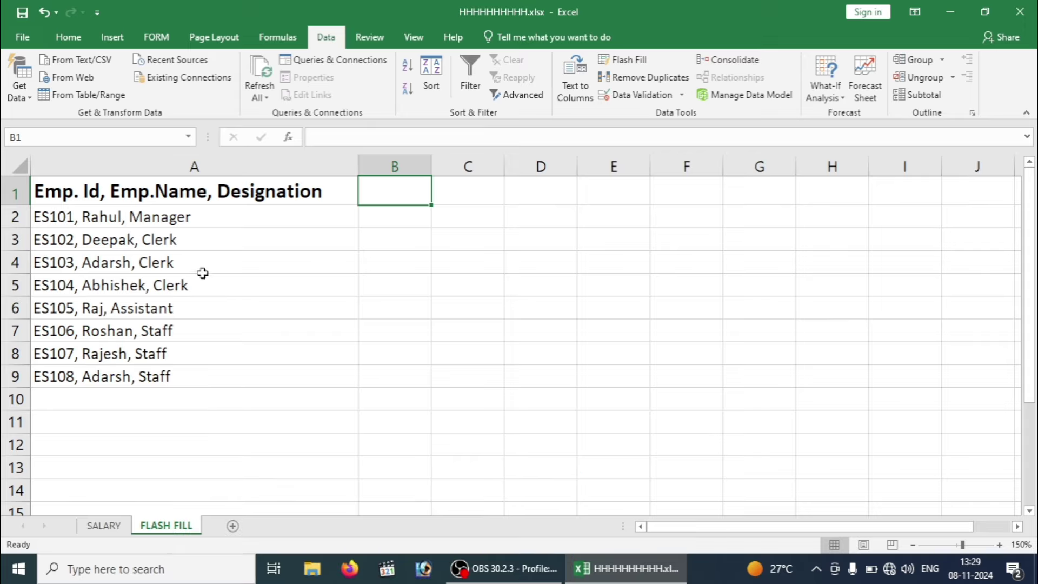
left_click_drag(173, 195, 173, 377)
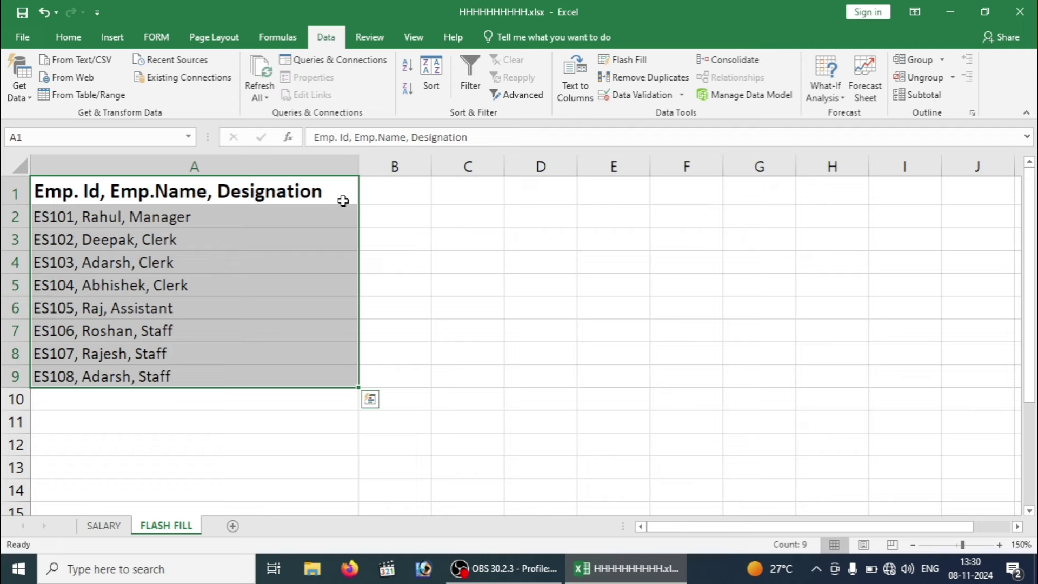
- Try Flash Fill from an EMP. ID heading in B1, dismiss the warning, and clear B1
left_click(393, 189)
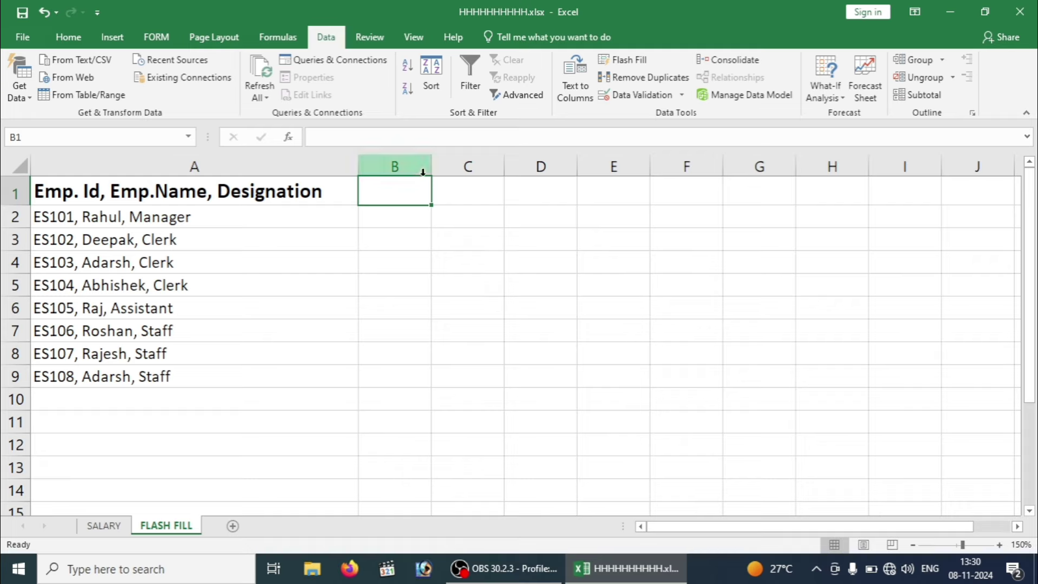
type("E")
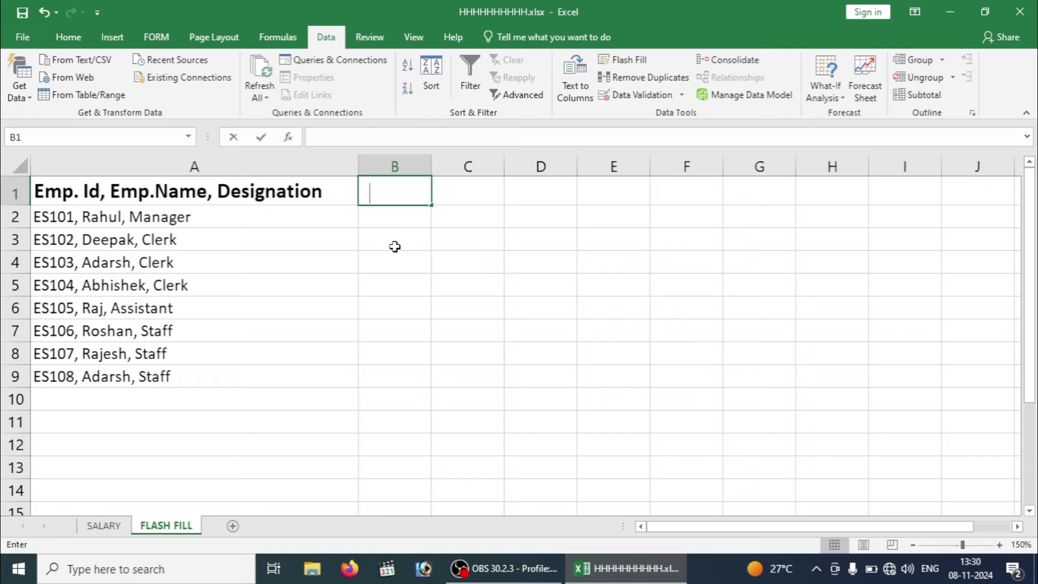
type("MP")
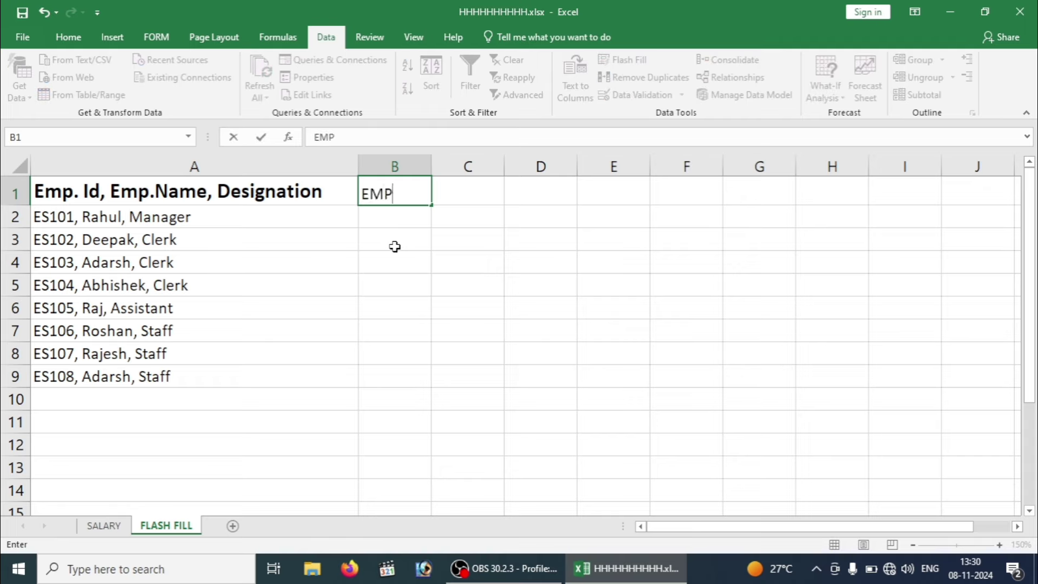
type(". ID")
left_click(406, 213)
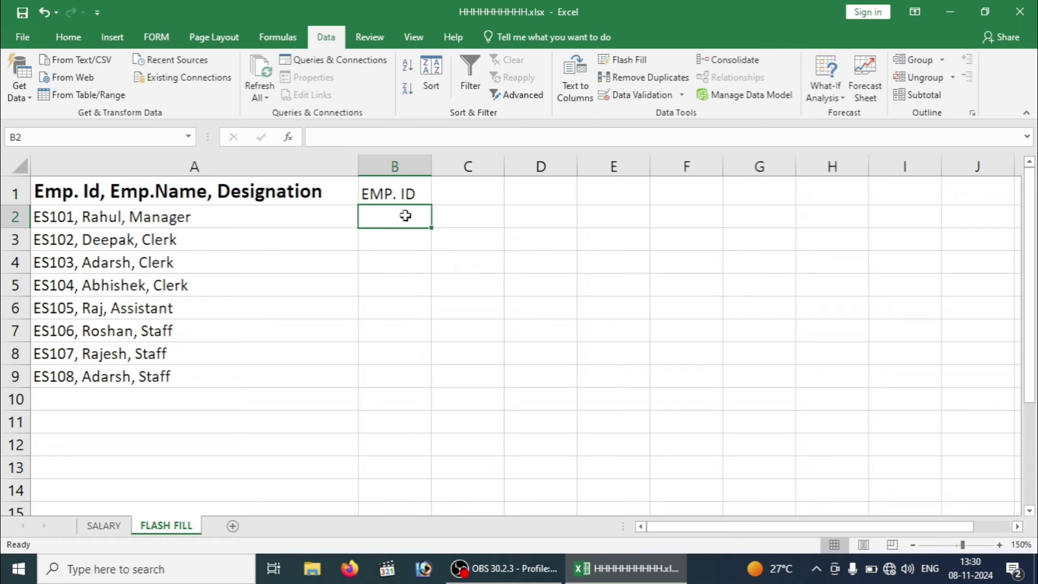
left_click(401, 196)
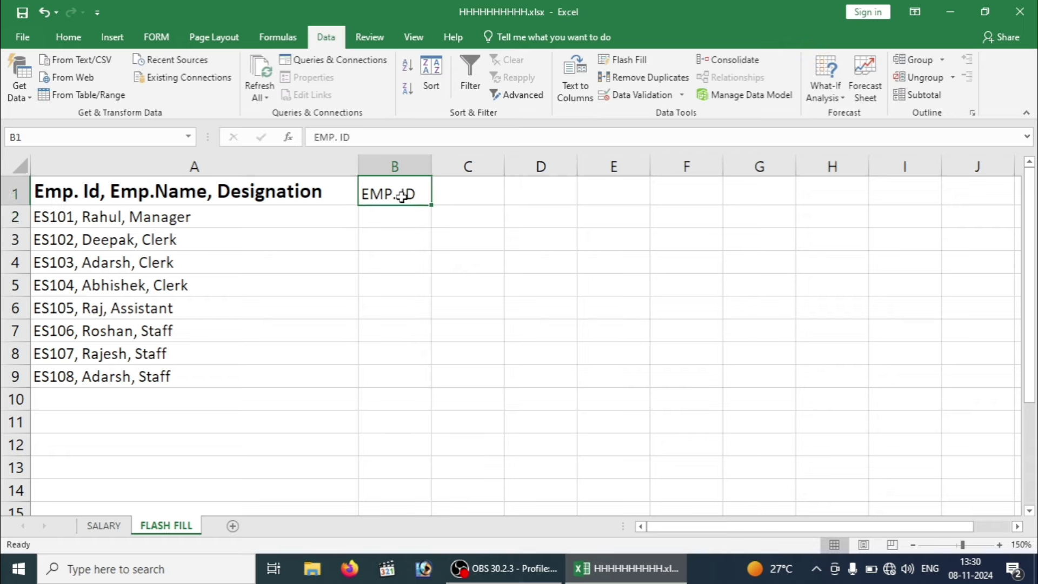
key("ctrl+e")
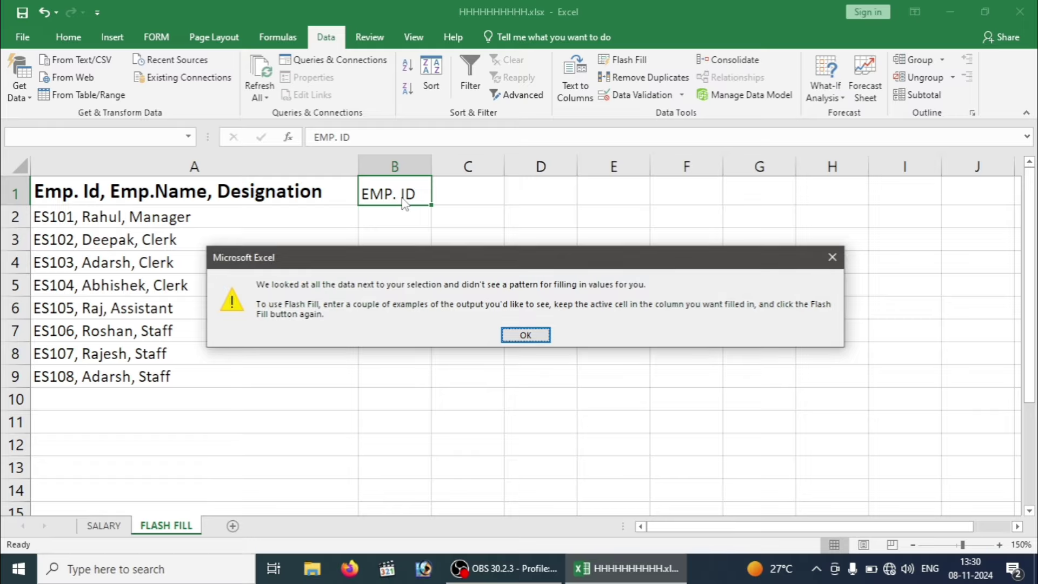
left_click(525, 336)
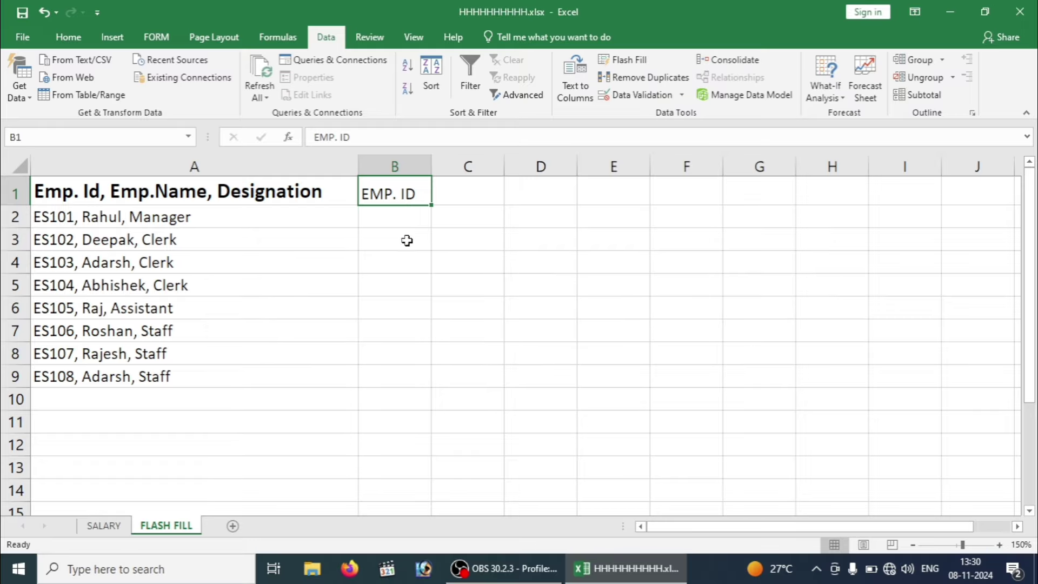
key("Delete")
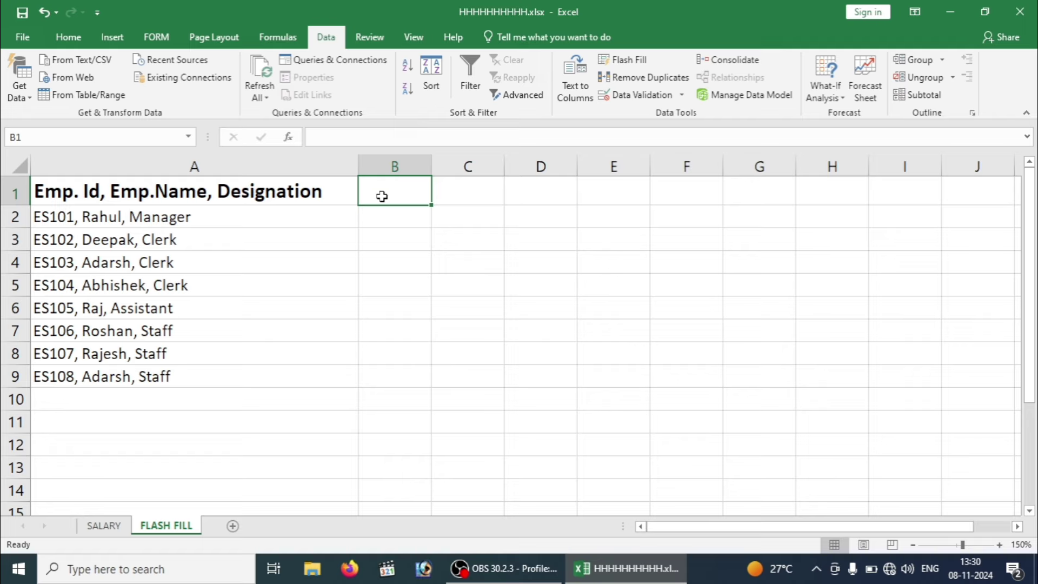
- Retry Flash Fill with Emp. Id in B1, dismiss the no-pattern message, and clear B1 again
type("Emp.")
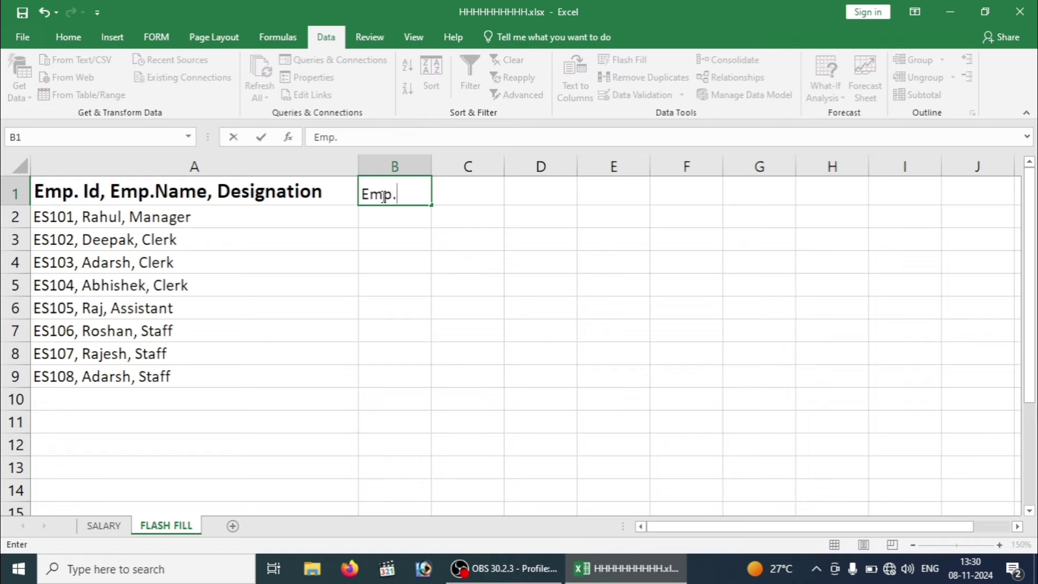
type(" I")
type("d")
key("Return")
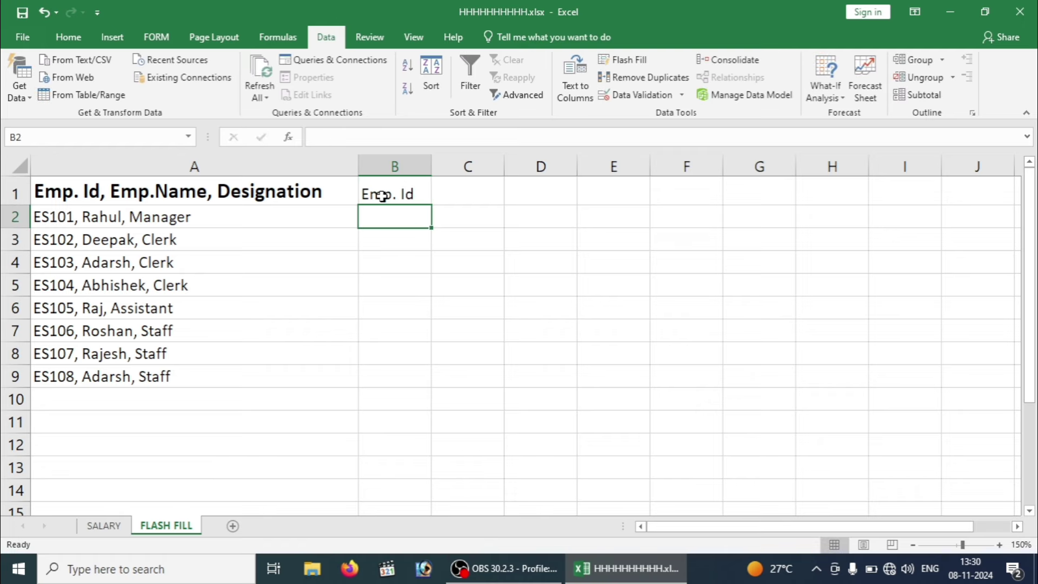
left_click(381, 196)
key("ctrl+e")
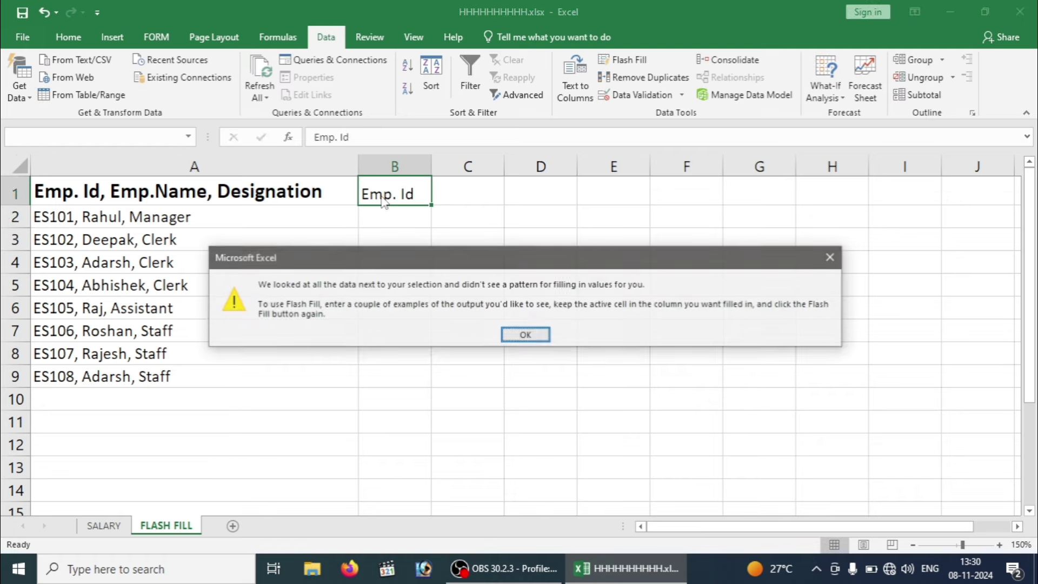
left_click(520, 336)
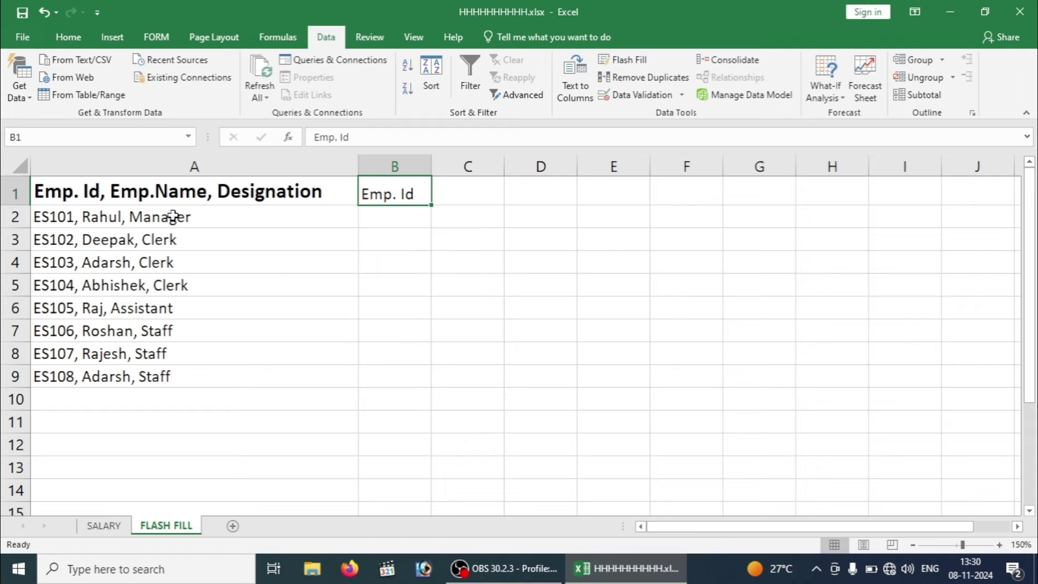
key("Delete")
left_click(402, 212)
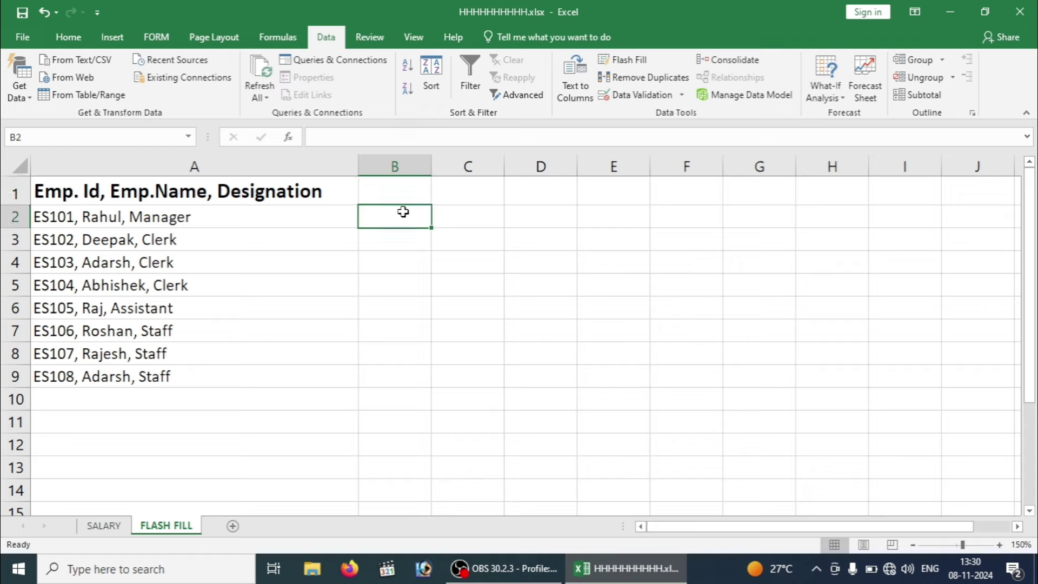
- Enter ES101 in B2 and flash fill the remaining ids down column B
type("E")
type("S1010")
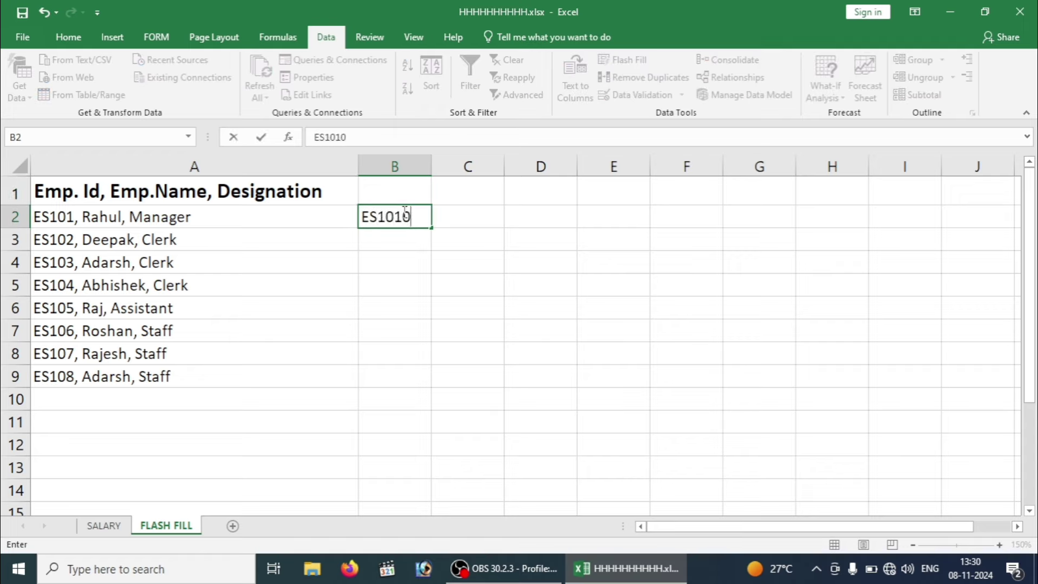
key("BackSpace")
key("Return")
left_click(402, 214)
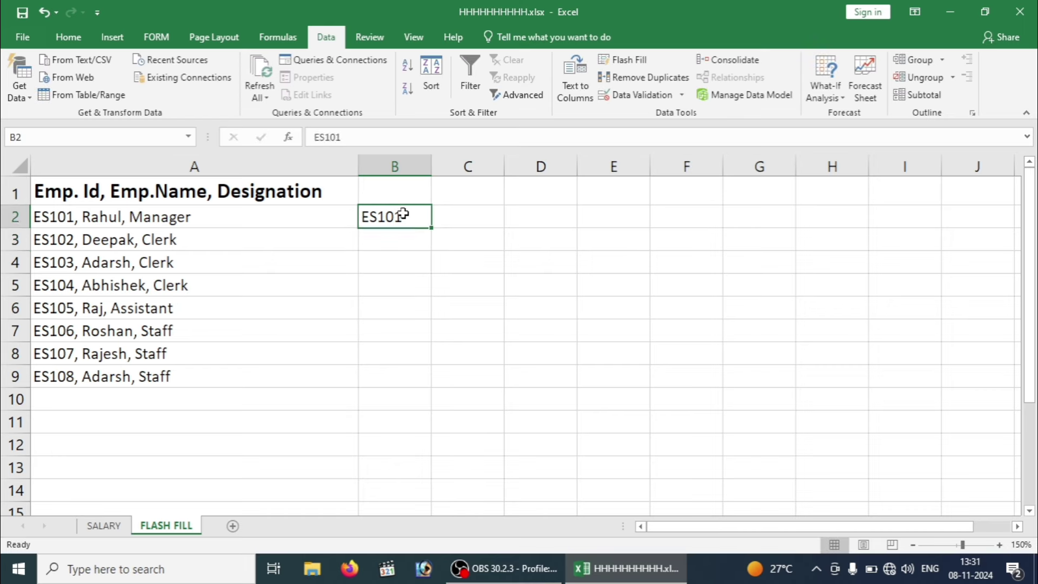
key("ctrl+e")
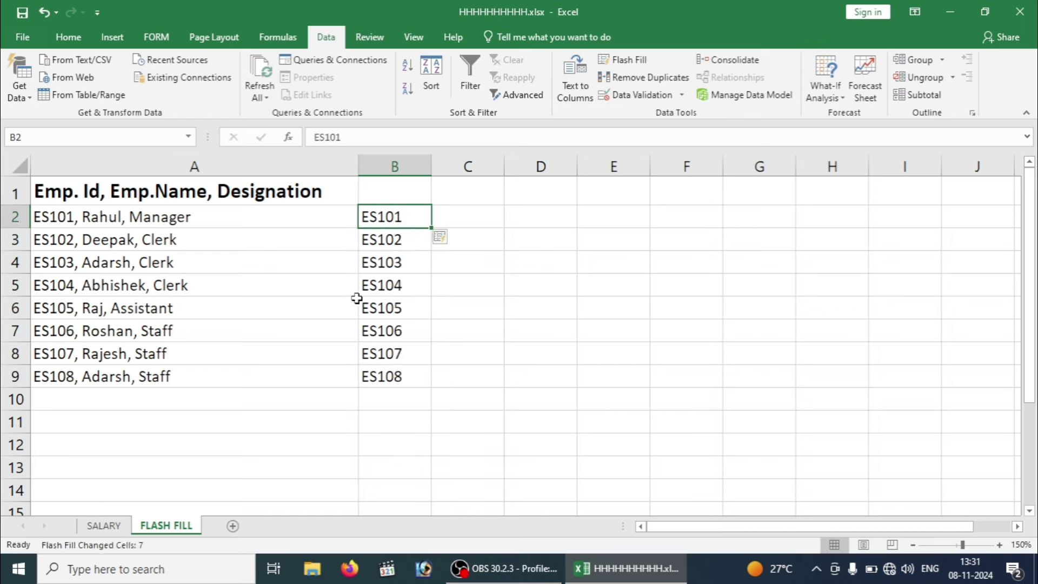
- Enter the first employee's name in C2 and flash fill the names down column C
left_click(473, 219)
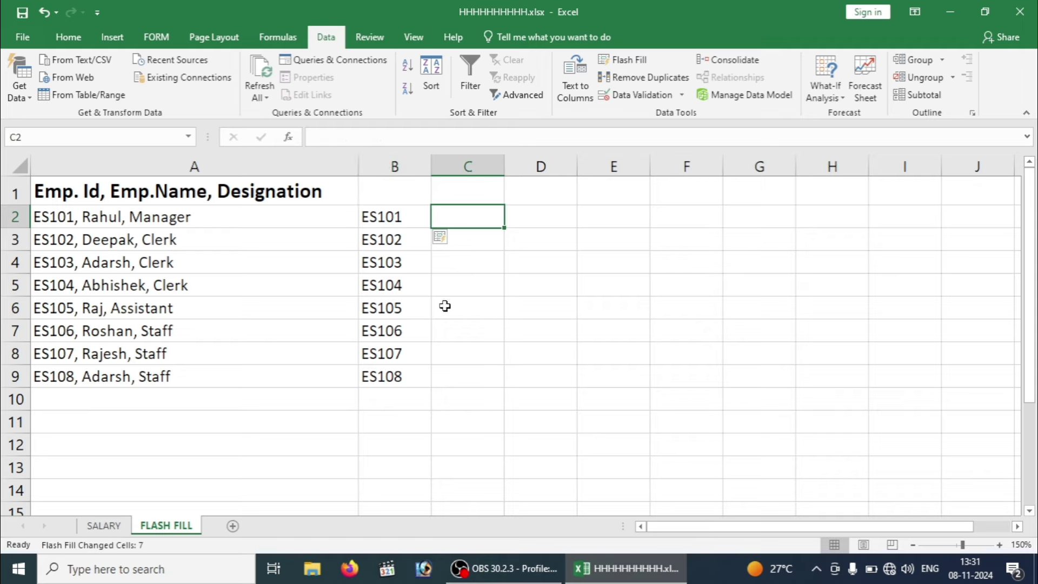
type("Rahu")
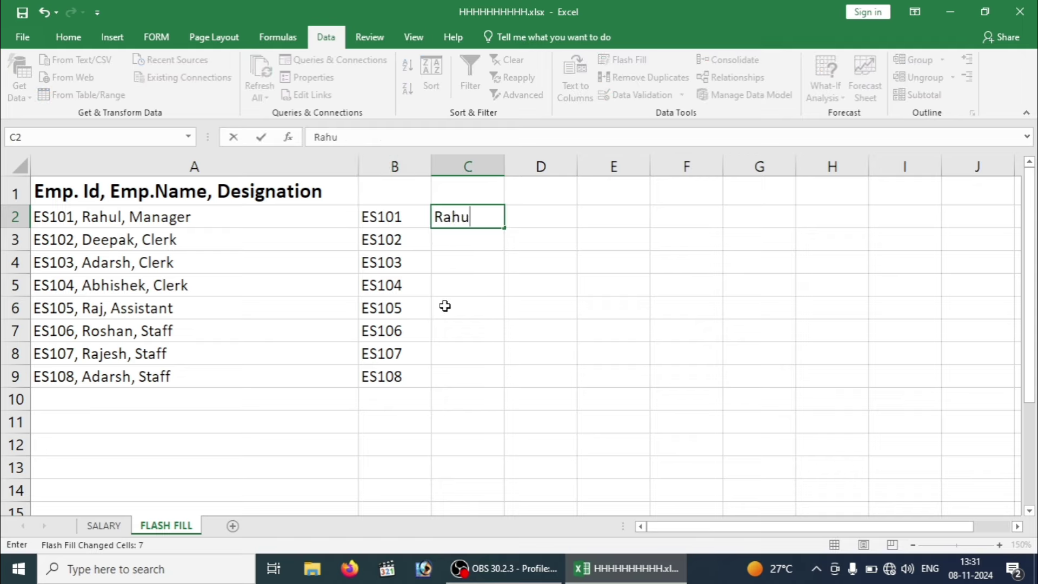
type("l")
left_click(465, 248)
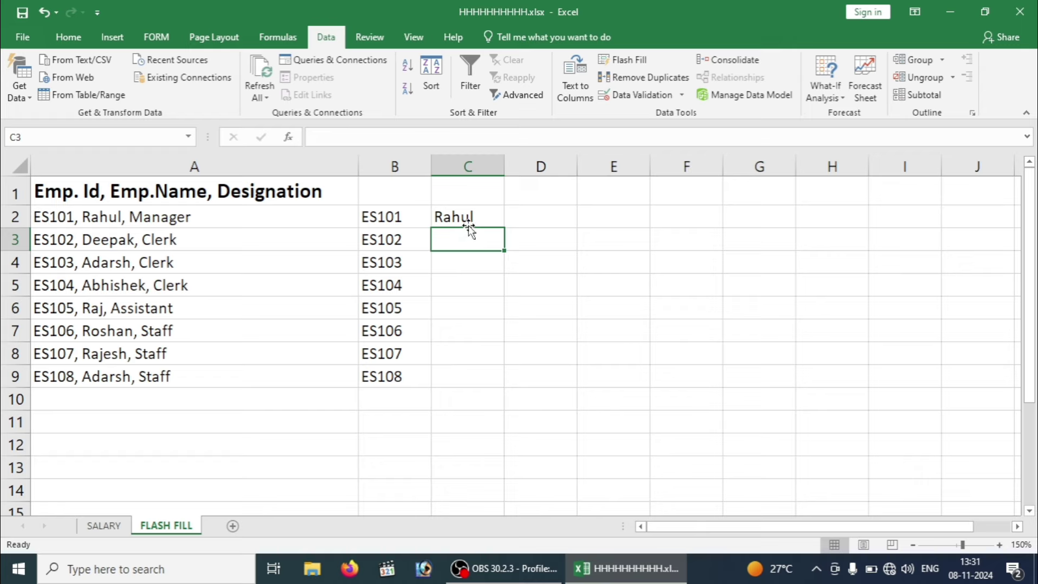
left_click(466, 220)
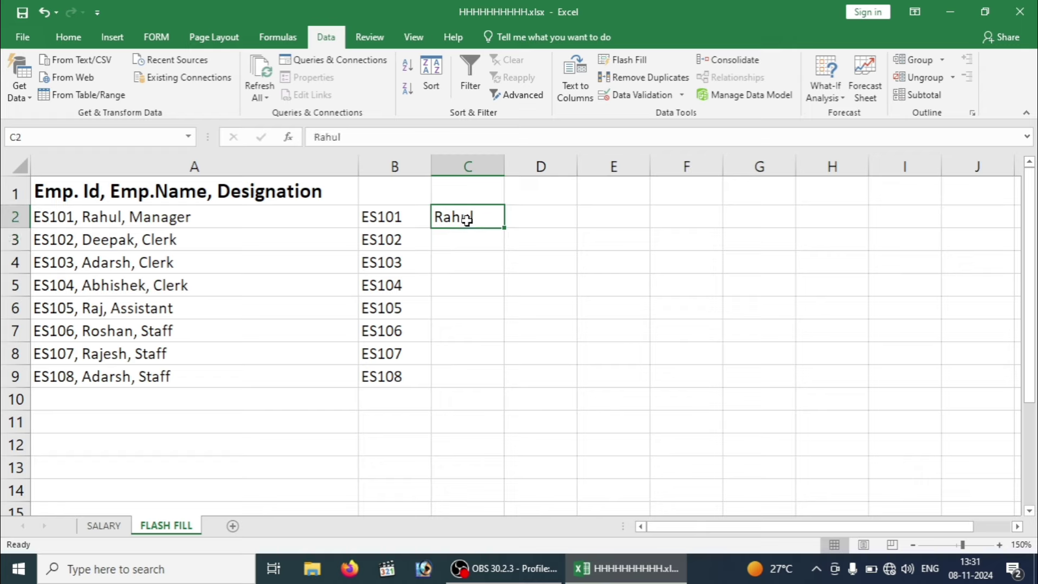
key("ctrl+e")
left_click(543, 228)
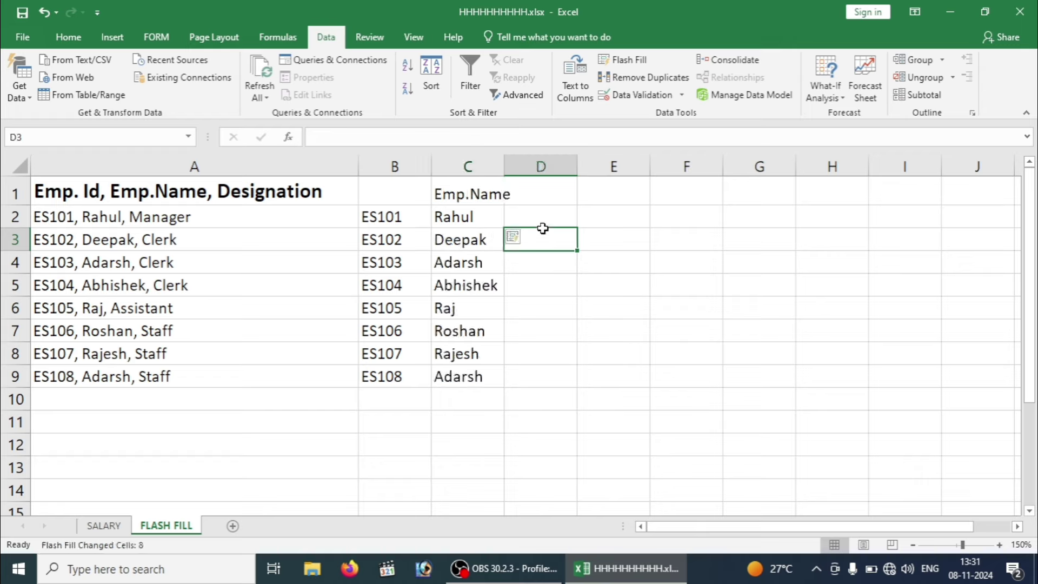
- Enter Manager in D2, flash fill the designations down column D, and widen column C
left_click(539, 219)
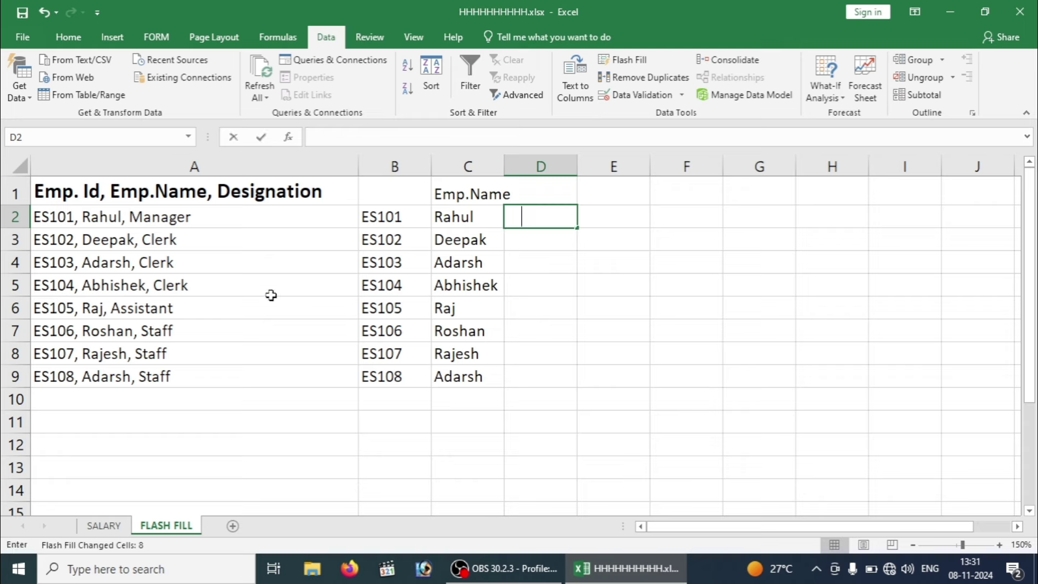
type("Manager")
key("Return")
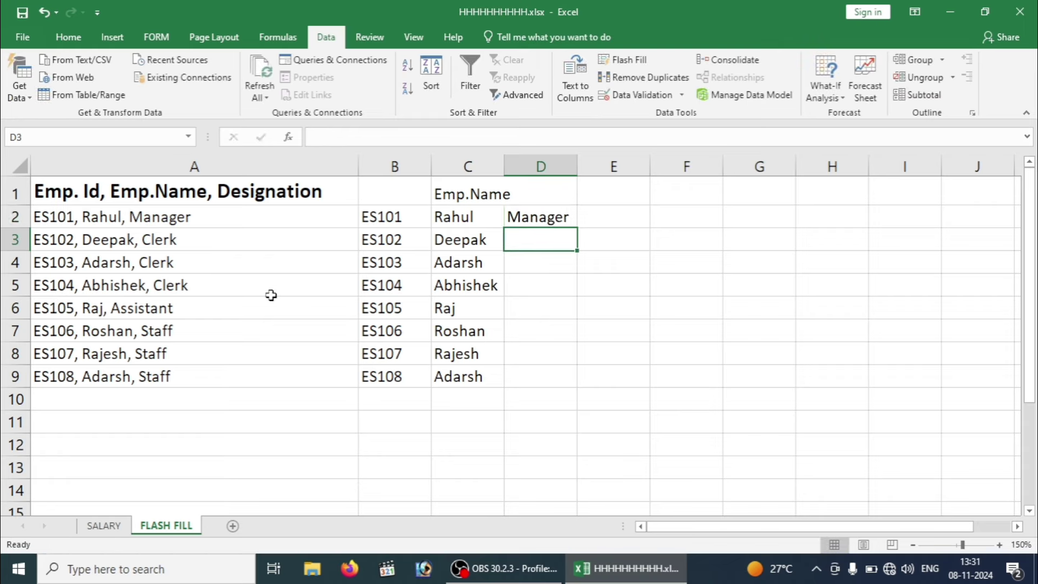
left_click(528, 213)
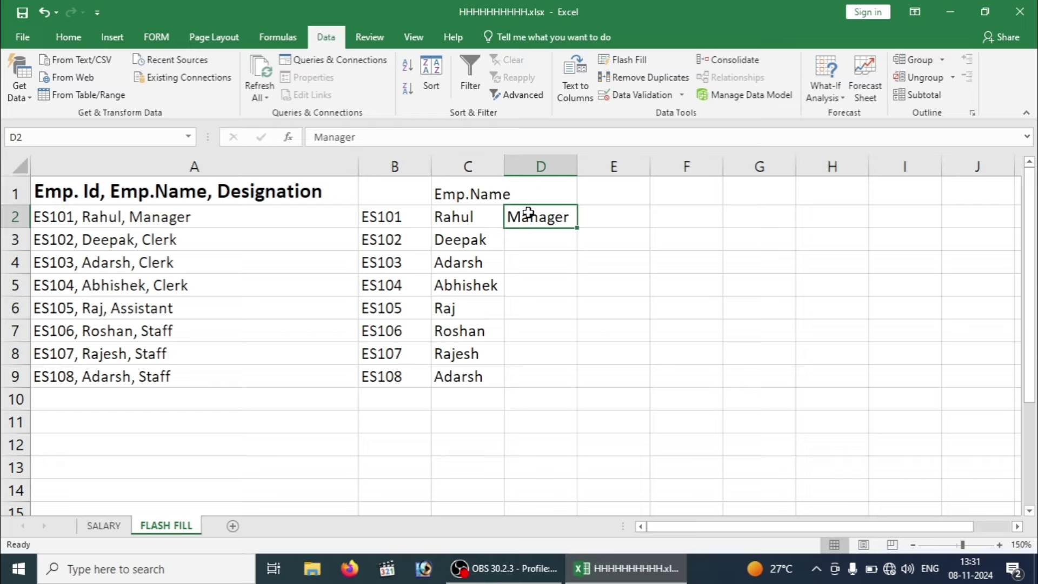
key("ctrl+e")
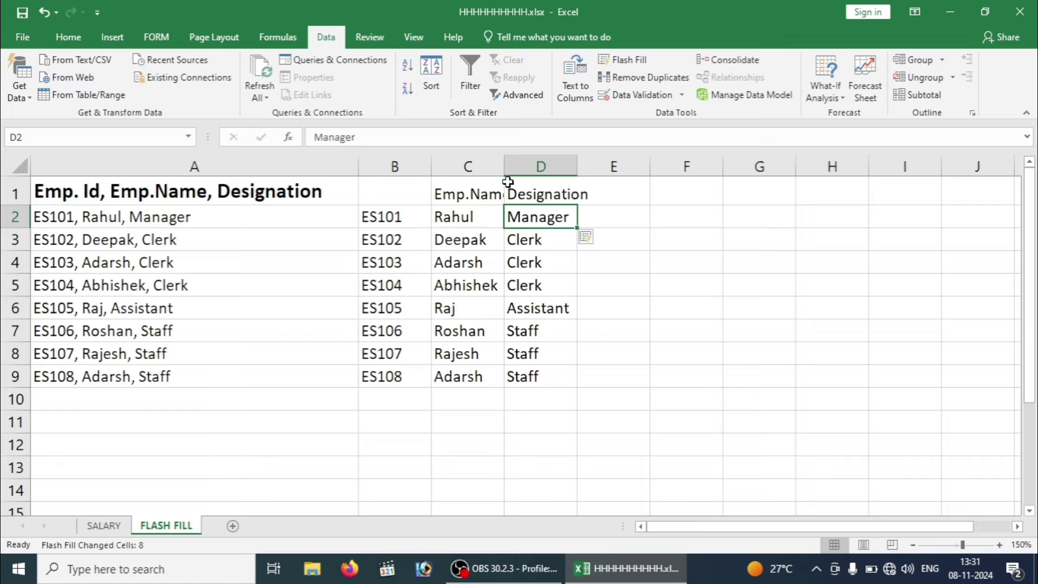
left_click_drag(504, 167, 528, 166)
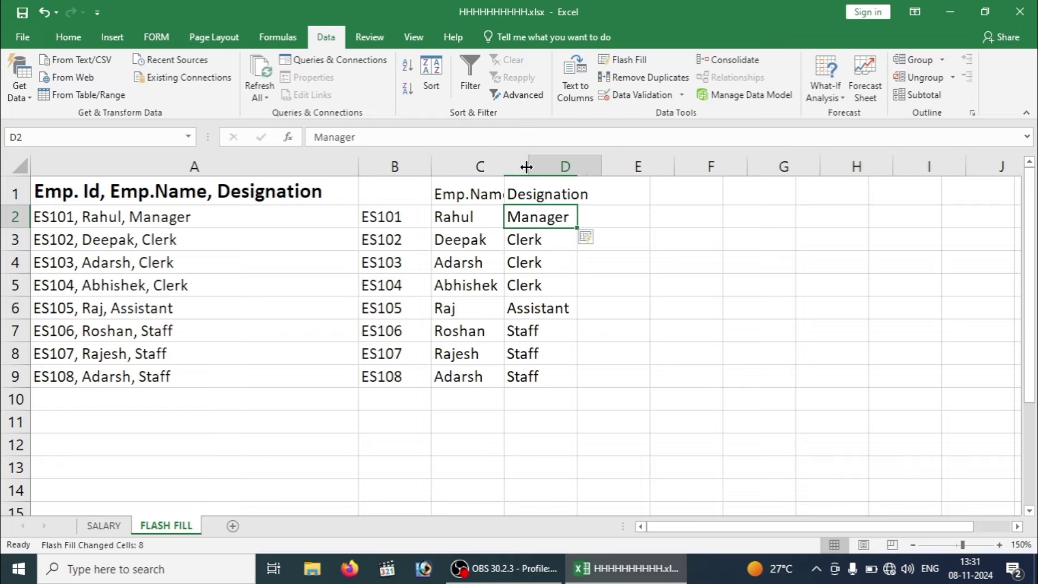
- Add an Emp. Id heading in B1 and widen the Designation column, then undo both edits
left_click(361, 195)
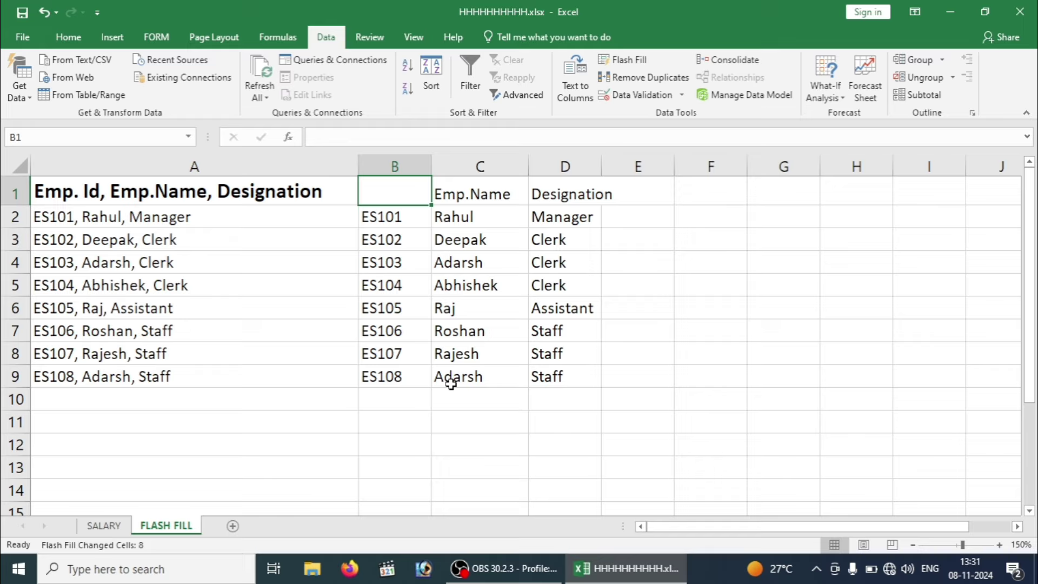
type("Emp")
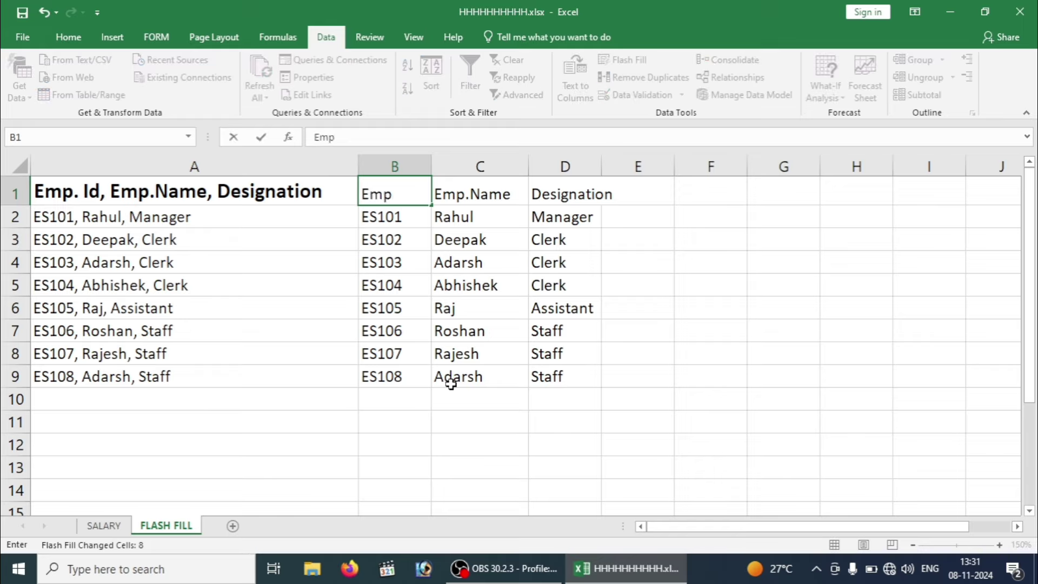
type(". Id")
left_click(649, 325)
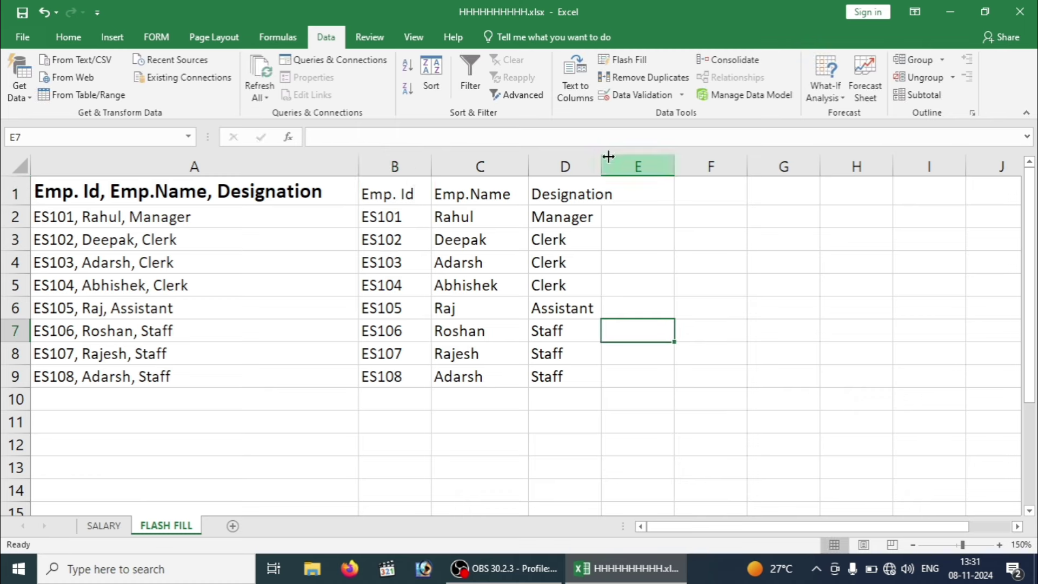
left_click_drag(601, 163, 636, 163)
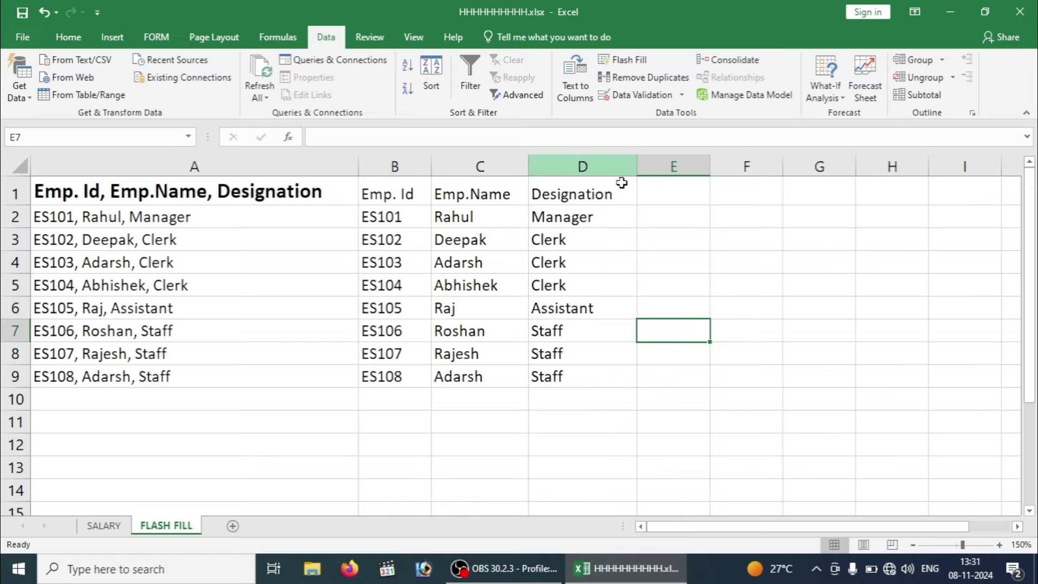
left_click(433, 232)
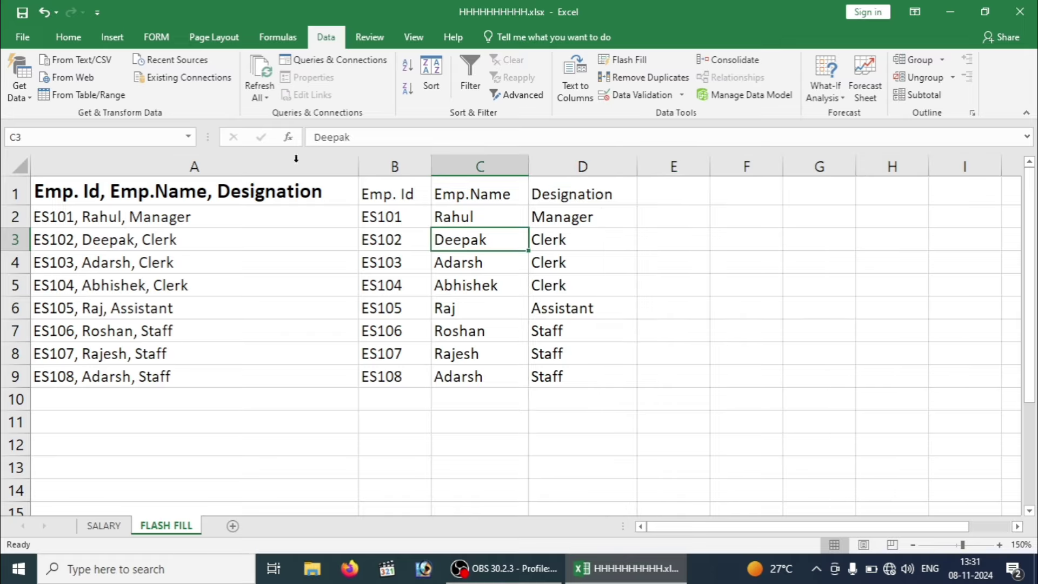
key("ctrl+z")
key("ctrl+z")
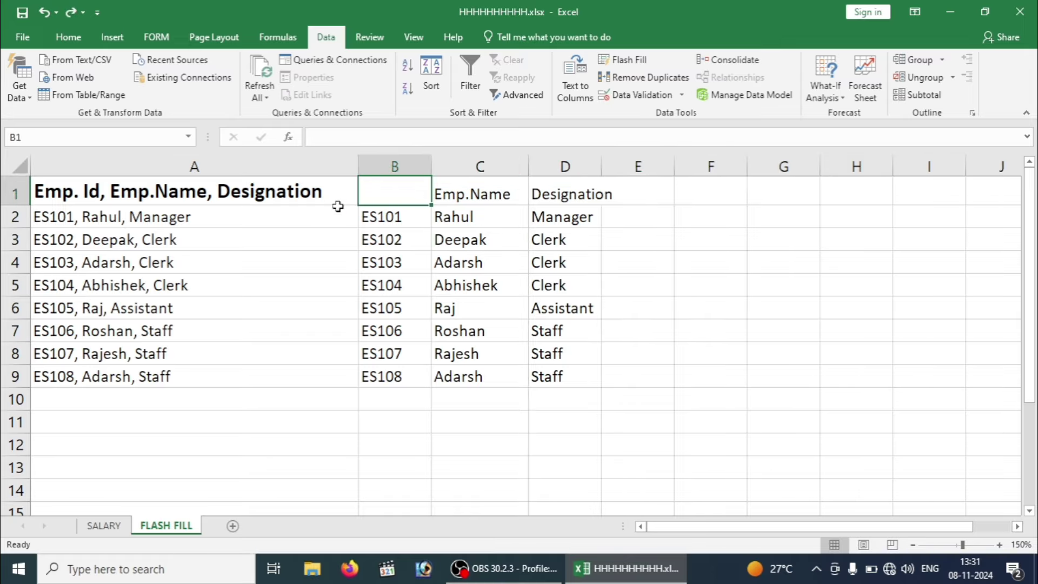
key("ctrl+z")
key("ctrl+z")
key("ctrl+z")
key("ctrl+z")
key("ctrl+z")
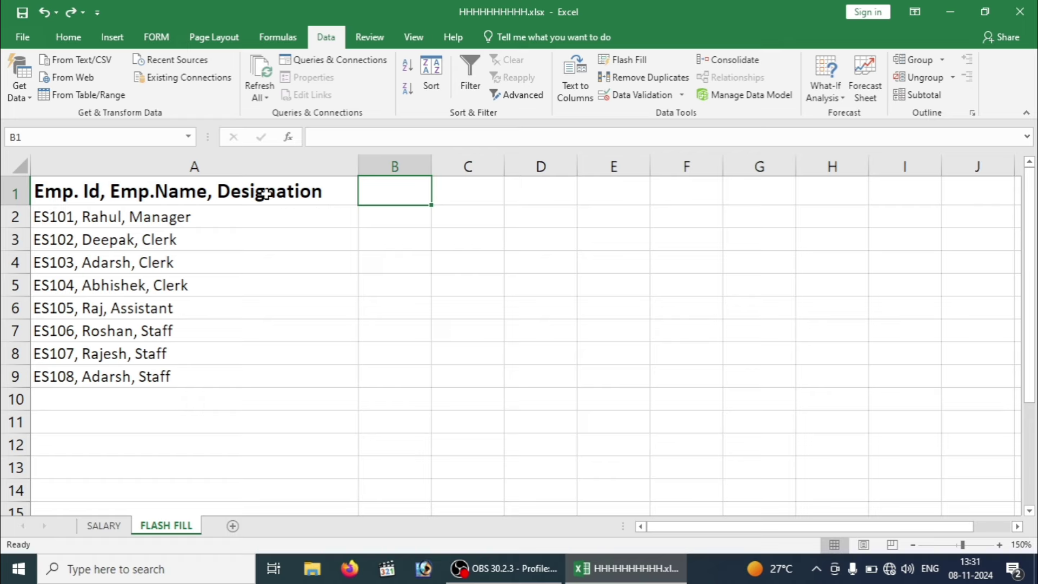
- Split A1:A9 with Text to Columns, delimited by comma only, into three columns
left_click_drag(264, 193, 227, 372)
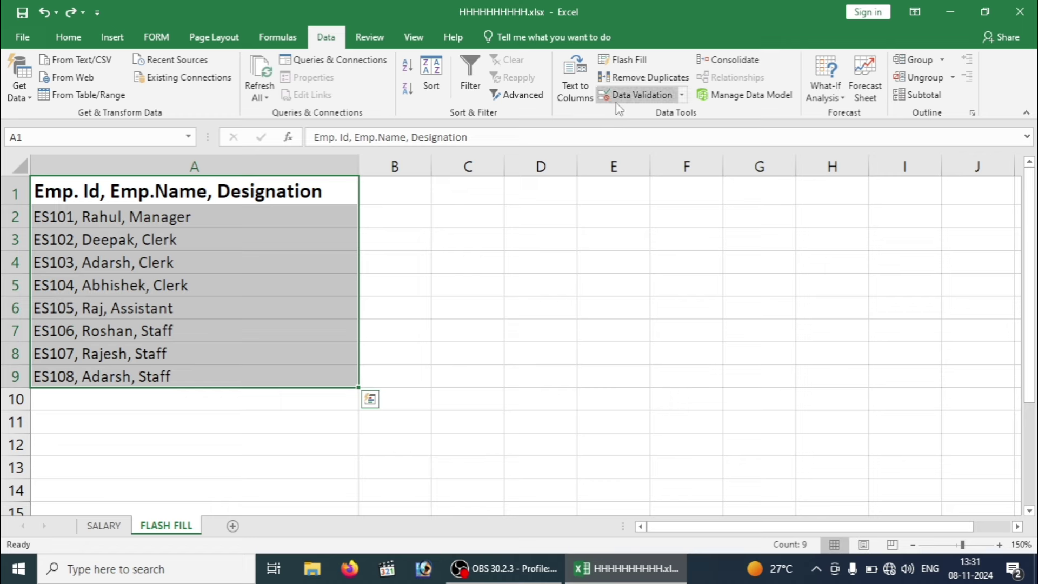
left_click(583, 96)
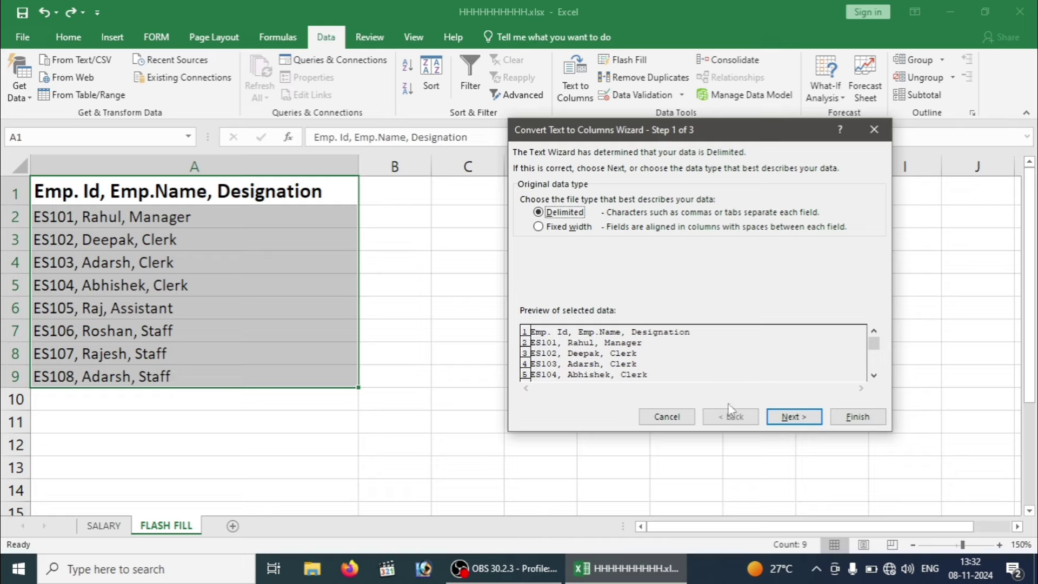
left_click(802, 425)
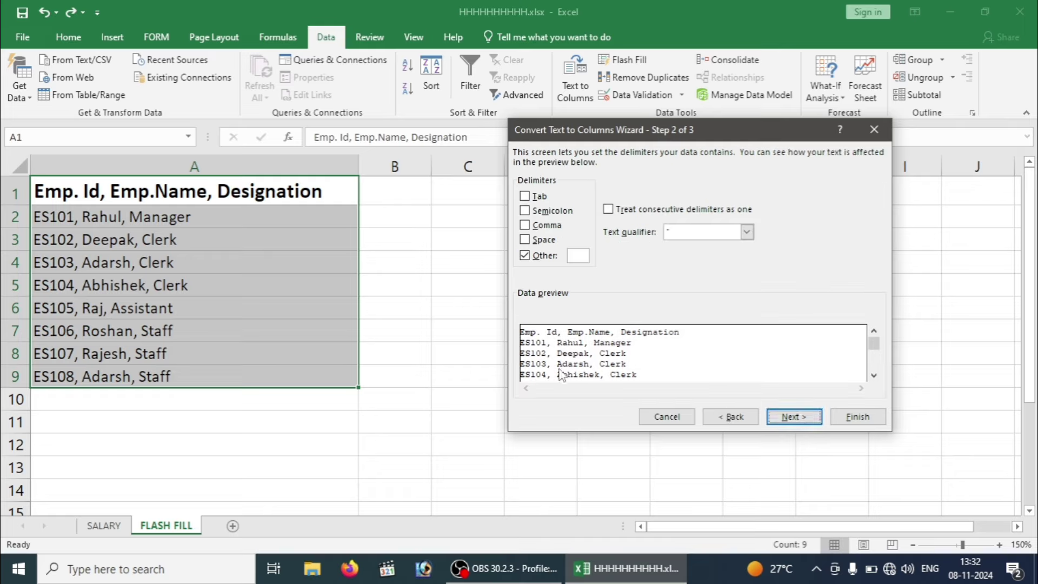
left_click(524, 225)
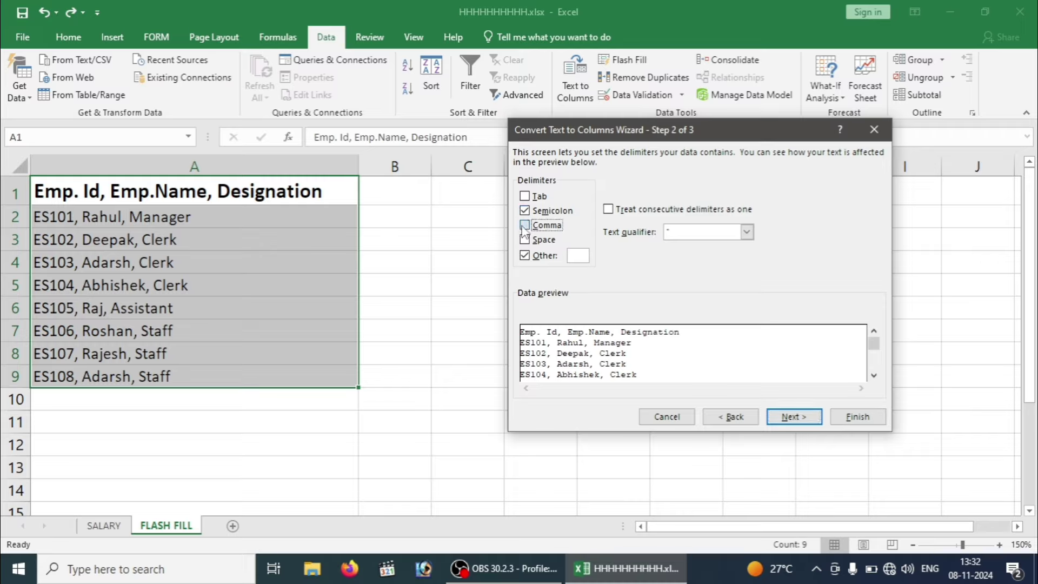
left_click(524, 211)
left_click(524, 211)
left_click(524, 255)
left_click(775, 420)
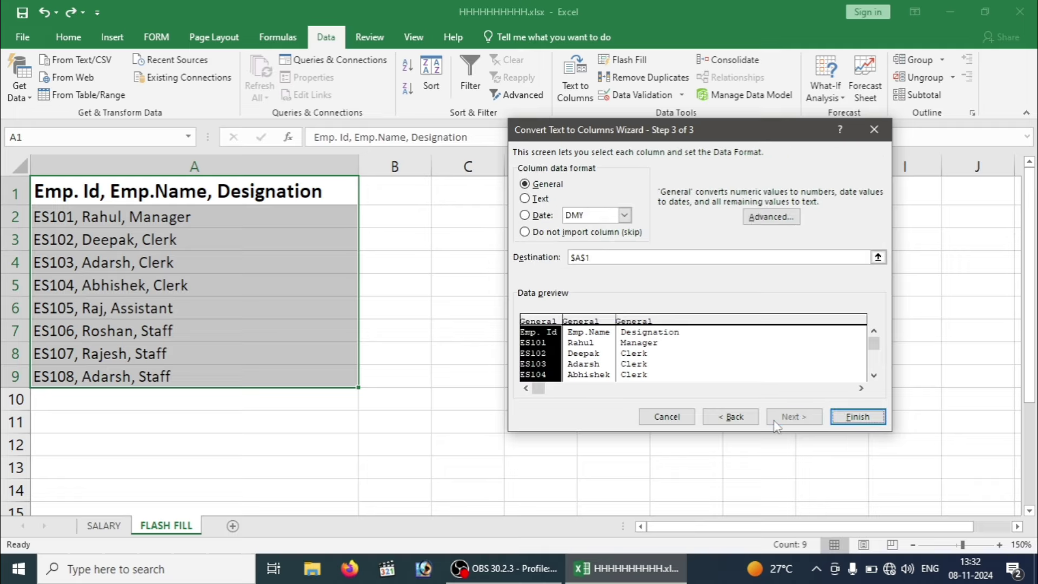
left_click(857, 416)
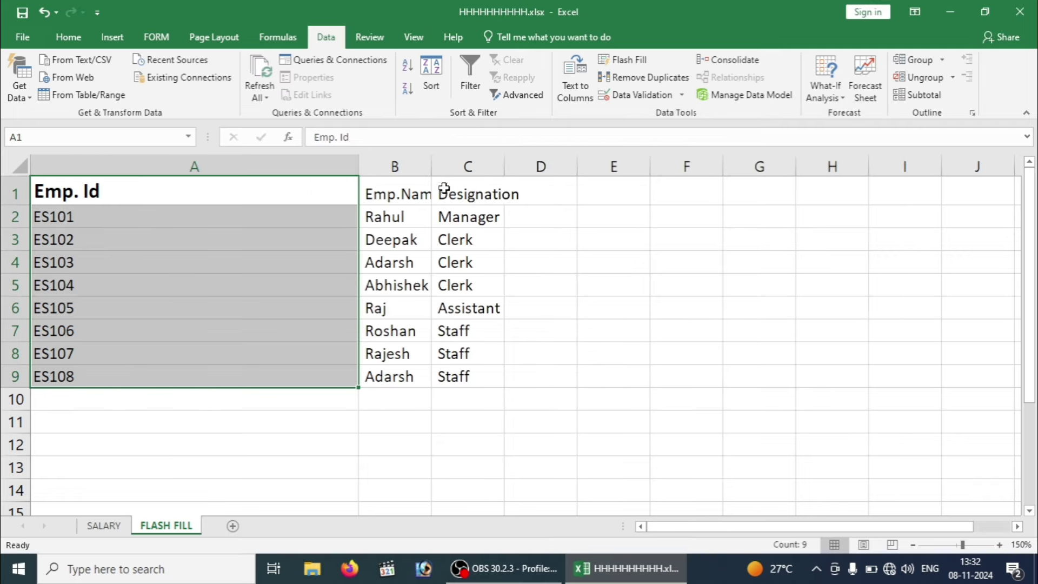
- Widen column B to fit Emp.Name and narrow column A to fit the ids
left_click_drag(431, 165, 482, 167)
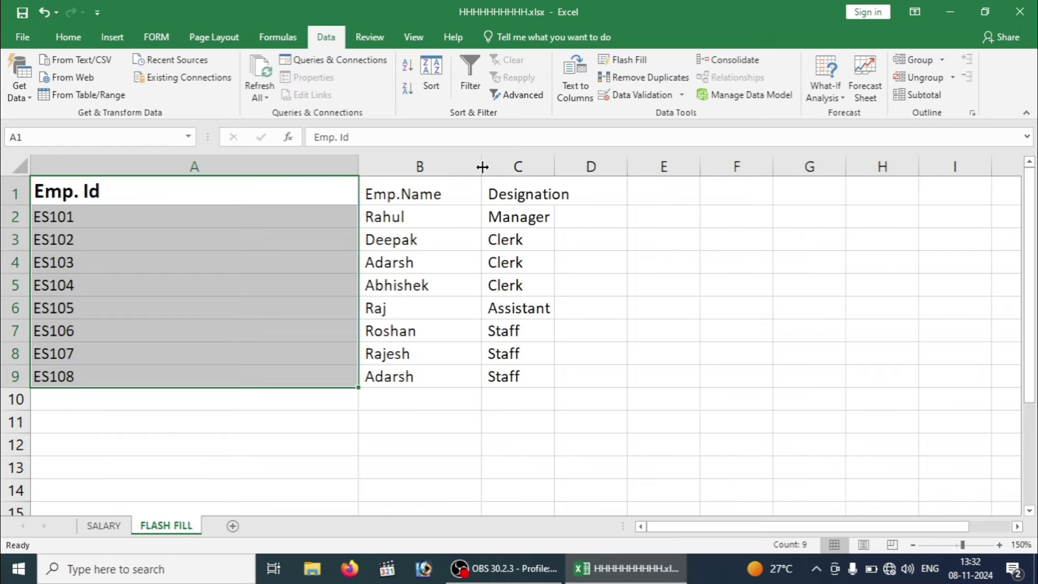
left_click(313, 214)
left_click_drag(358, 162, 131, 163)
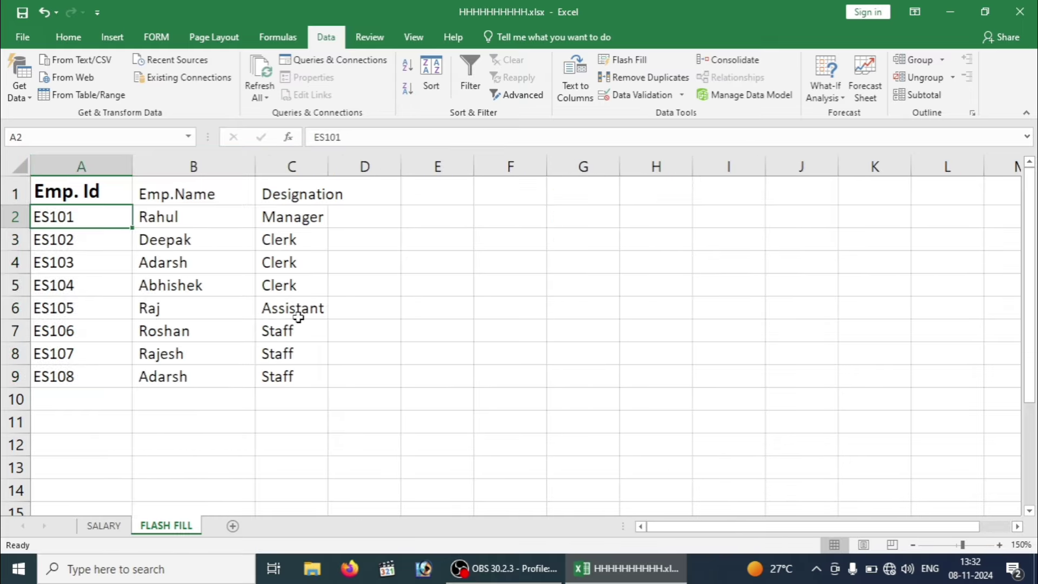
left_click(241, 267)
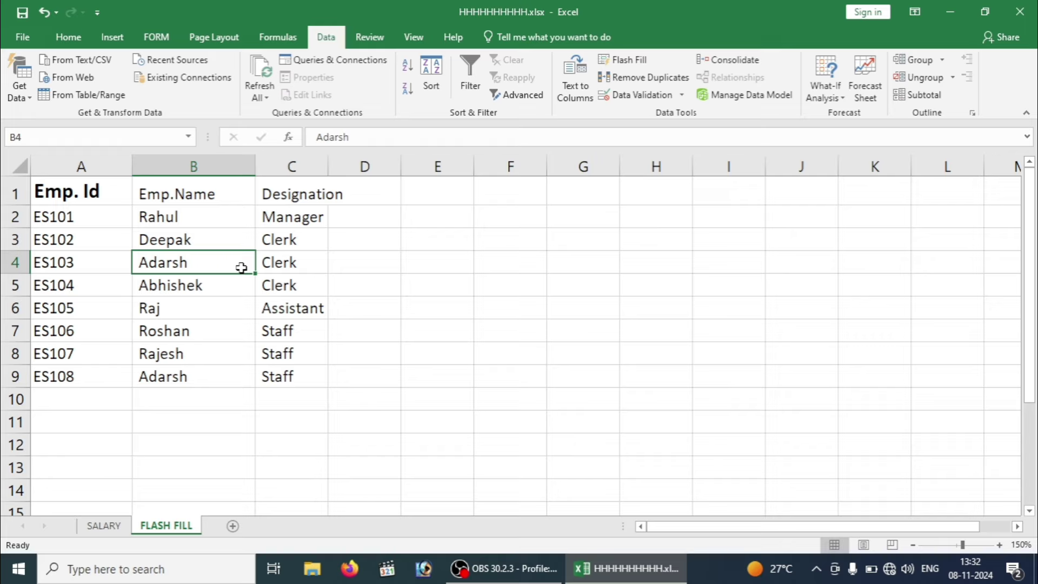
left_click(167, 458)
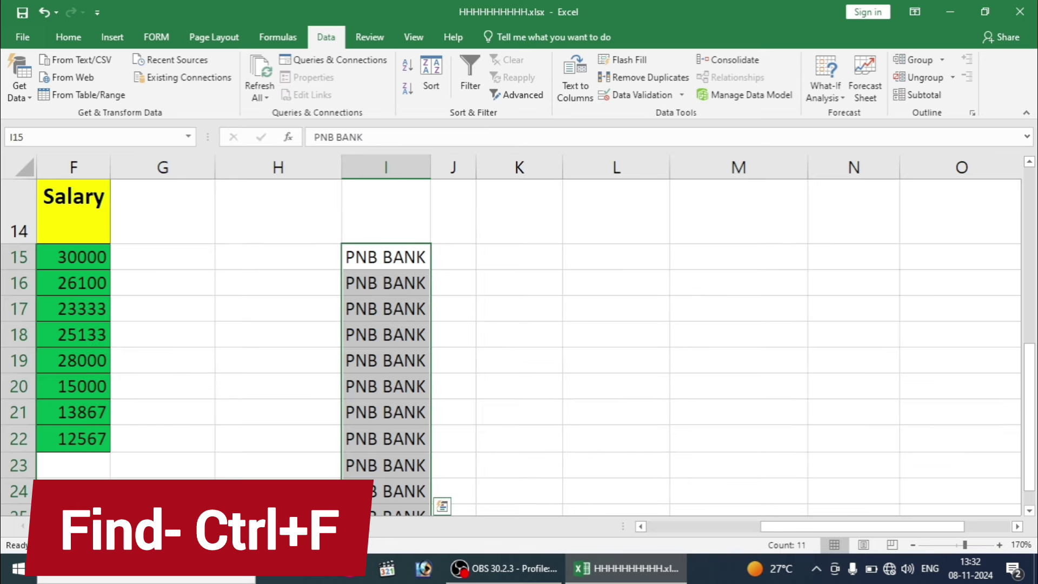
left_click(273, 377)
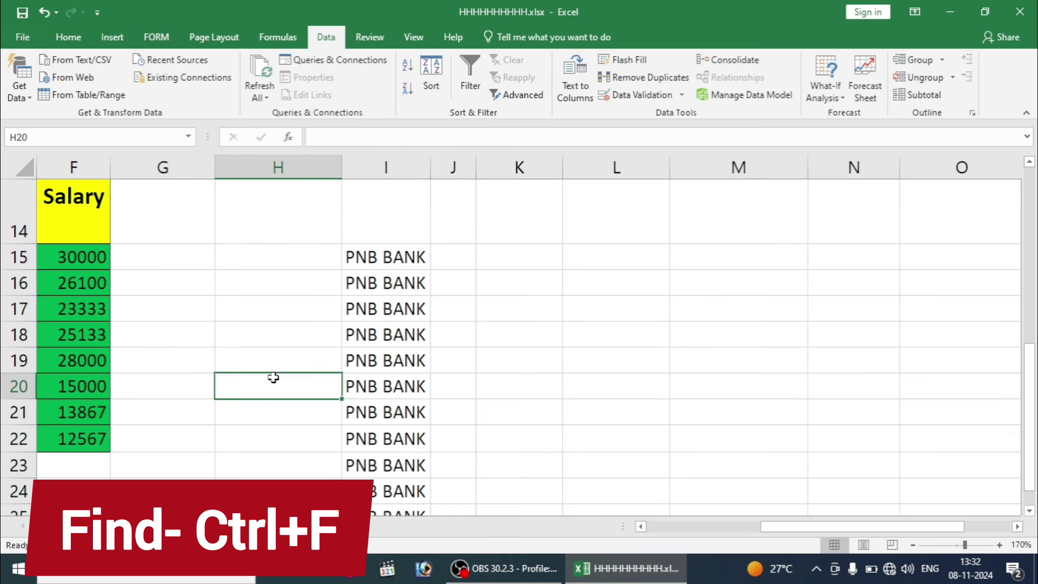
- Use Find to locate the employee's name in cell B4, then close the dialog
key("Up")
key("Up")
key("Up")
key("Up")
key("Up")
key("Up")
key("Up")
key("Up")
key("Up")
key("Up")
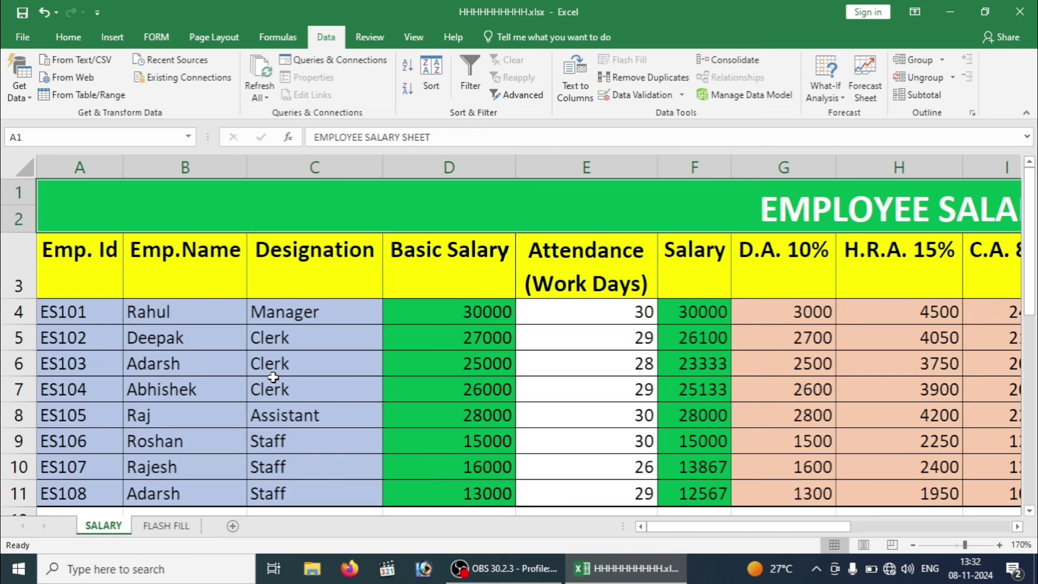
key("ctrl+f")
type("rahul")
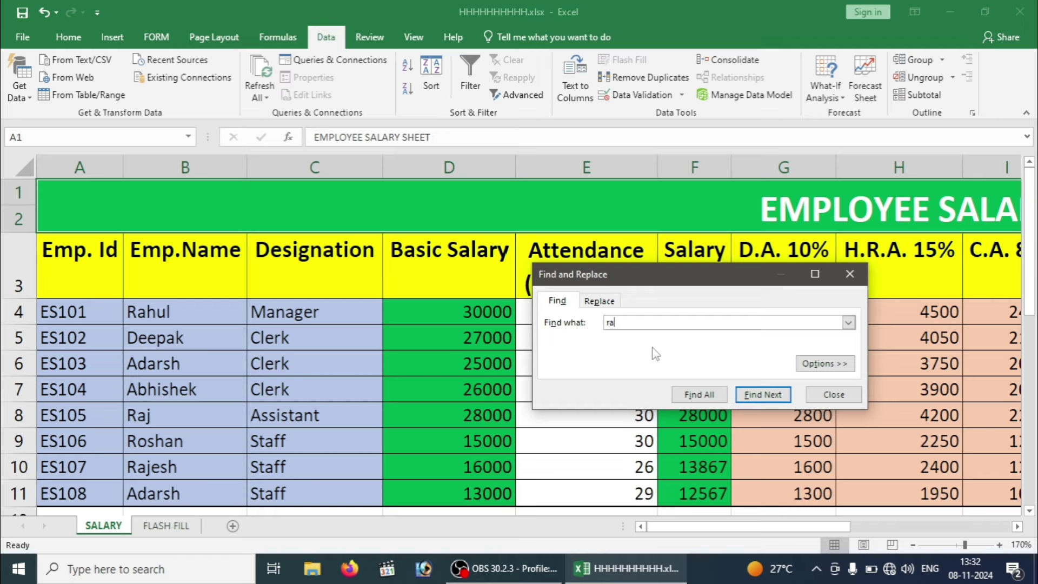
left_click(753, 397)
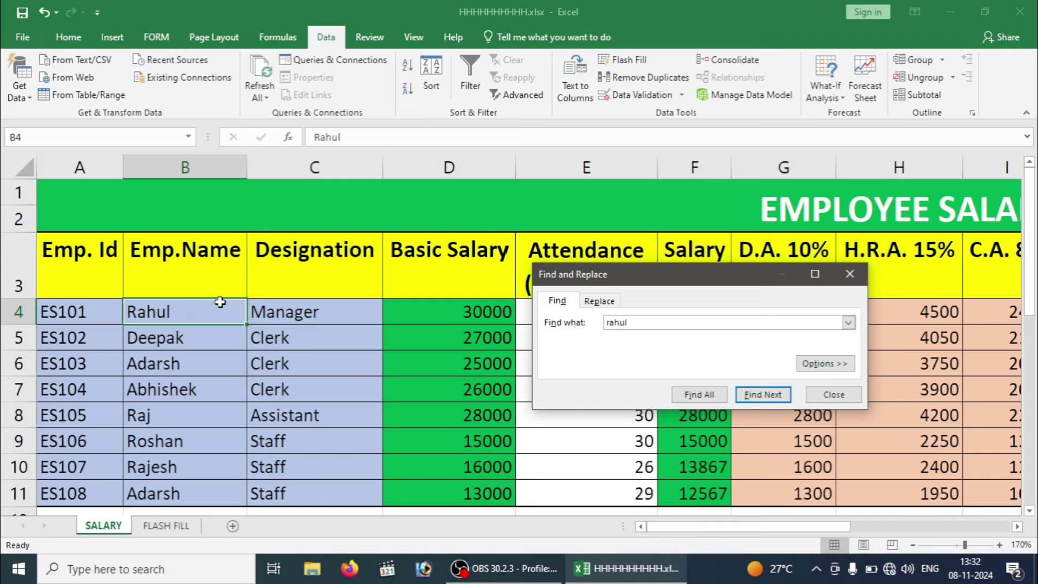
left_click(849, 274)
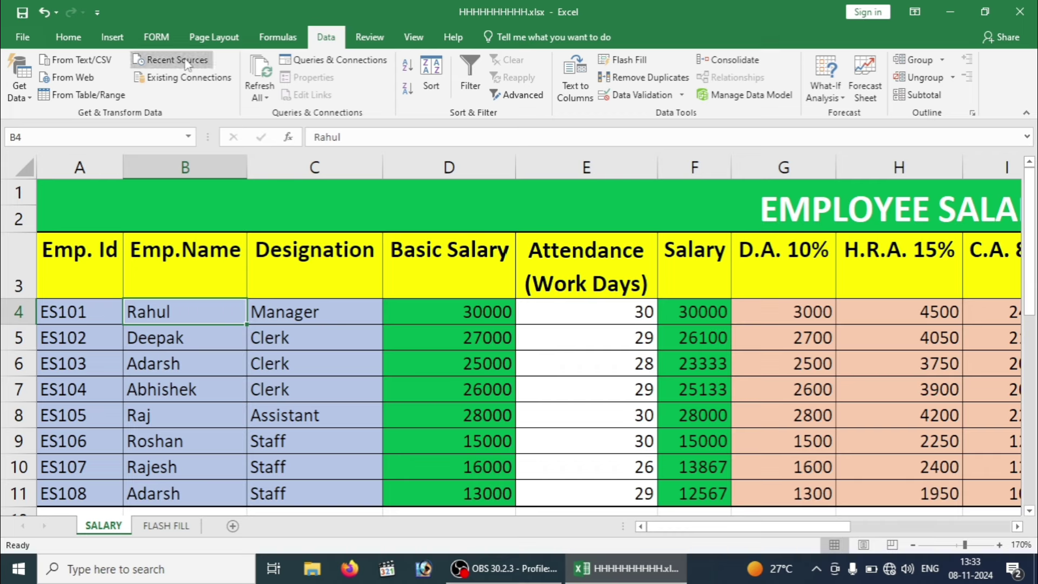
- Select all formula cells via Find & Select > Formulas and scroll across to review them
left_click(67, 39)
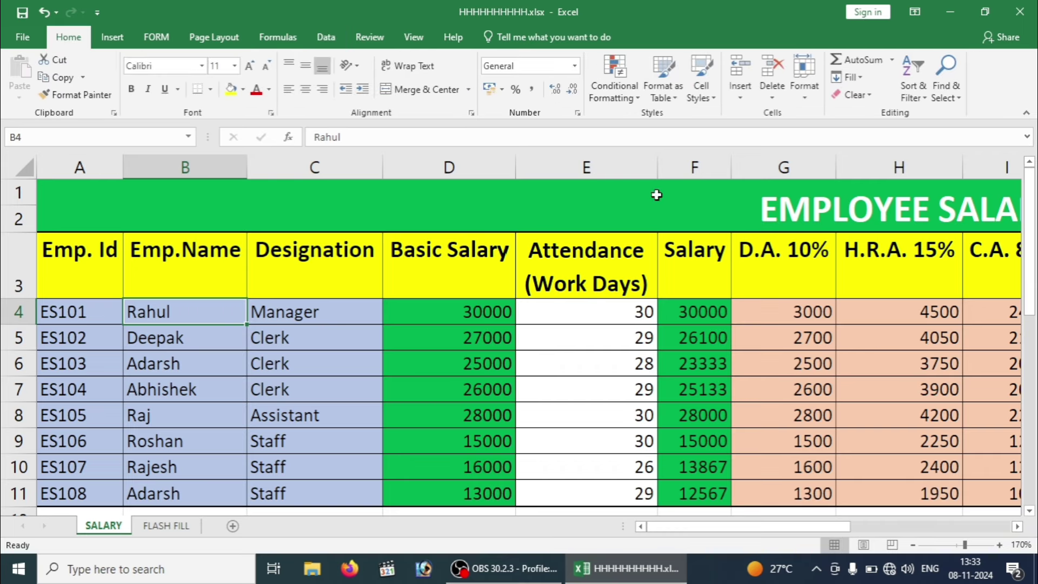
left_click(957, 98)
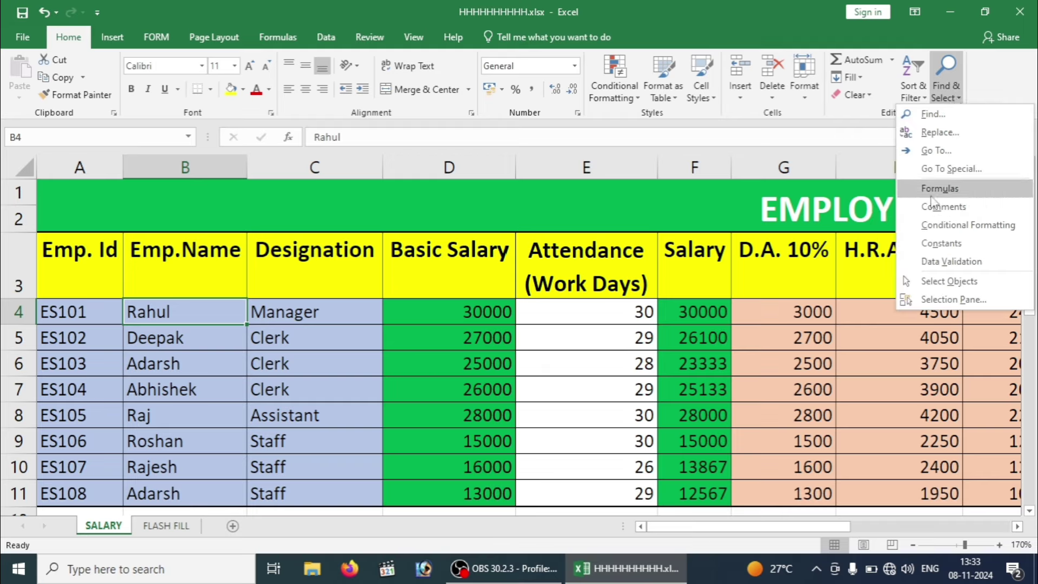
left_click(933, 189)
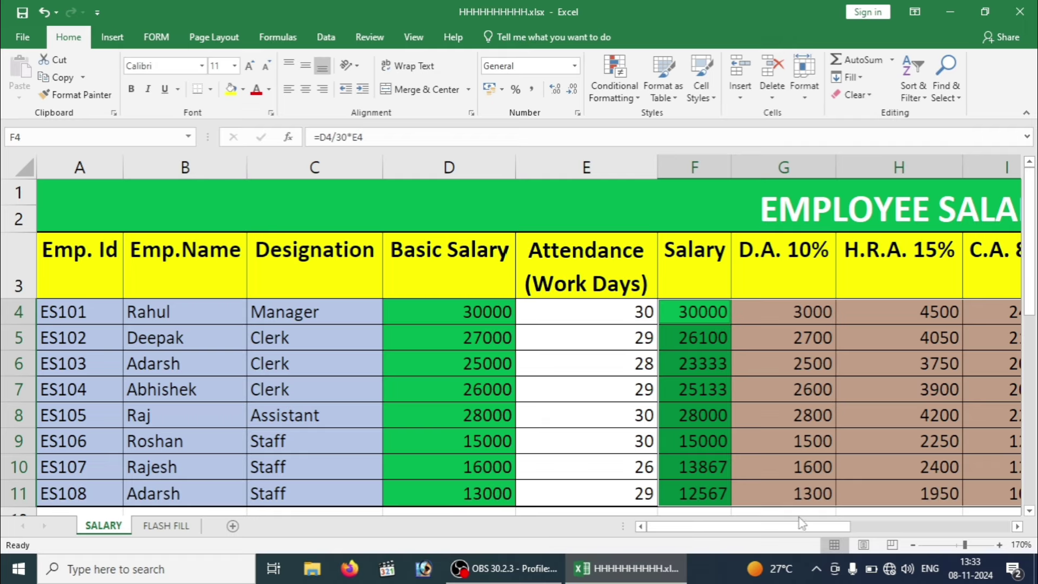
mouse_move(790, 530)
left_mouse_down()
mouse_move(967, 524)
mouse_move(878, 565)
left_mouse_up()
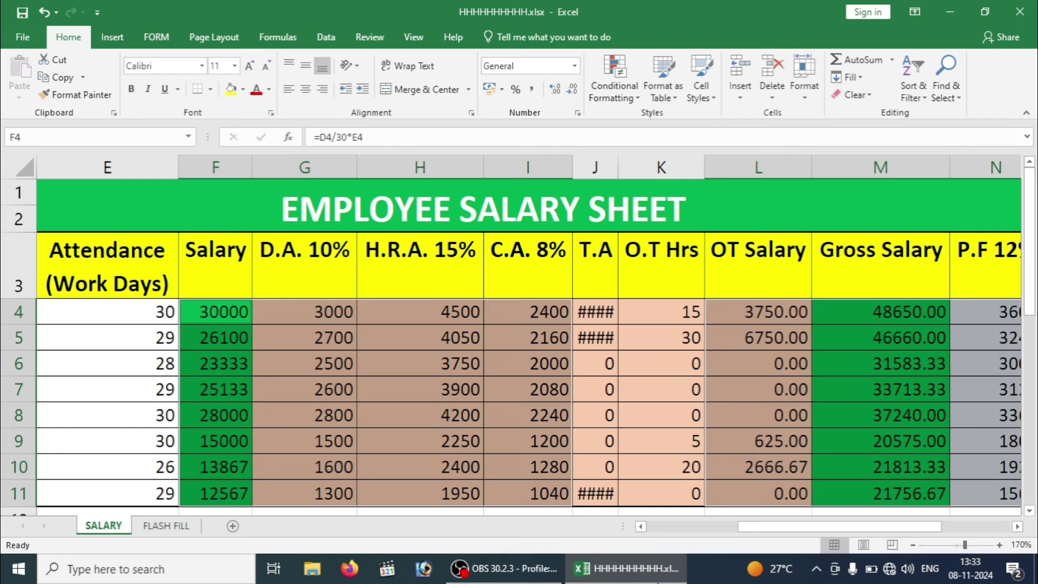
left_click(292, 379)
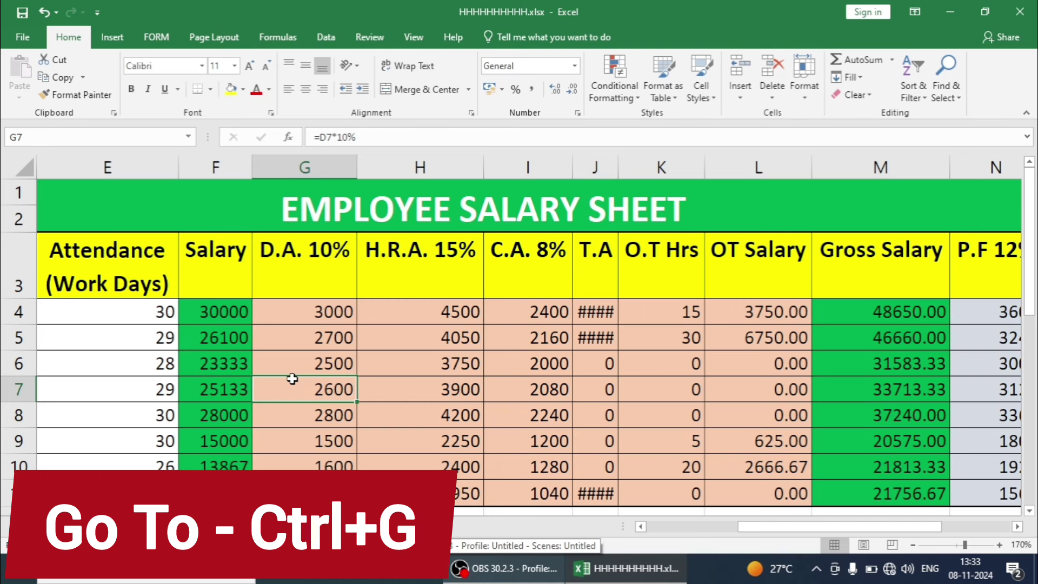
- Use Go To Special to select only the numeric constant cells (Constants, Numbers only)
key("Left")
key("Left")
key("Left")
key("Left")
key("Left")
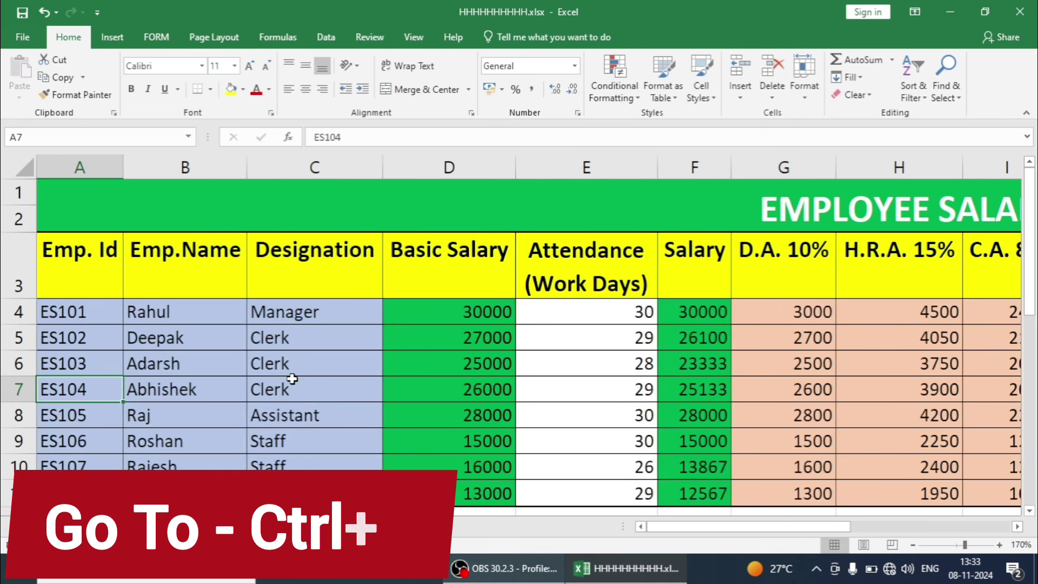
key("ctrl+g")
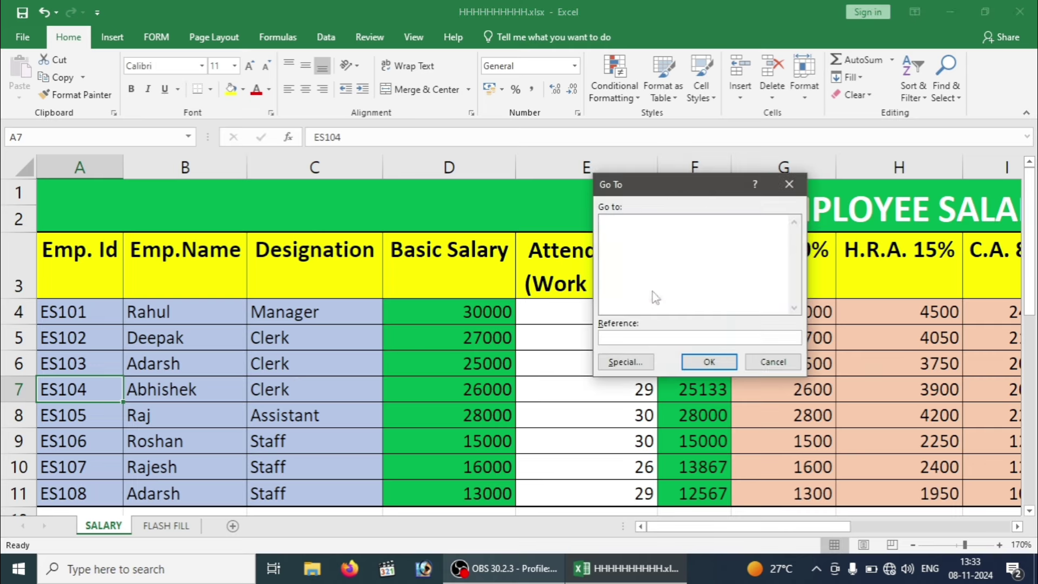
left_click(627, 362)
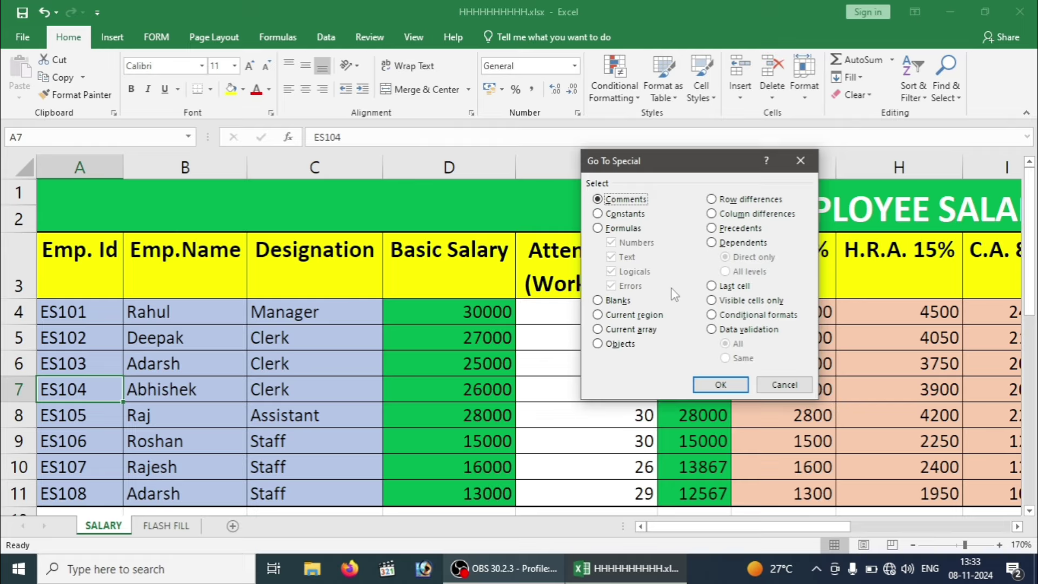
left_click(598, 214)
left_click(596, 202)
left_click(598, 214)
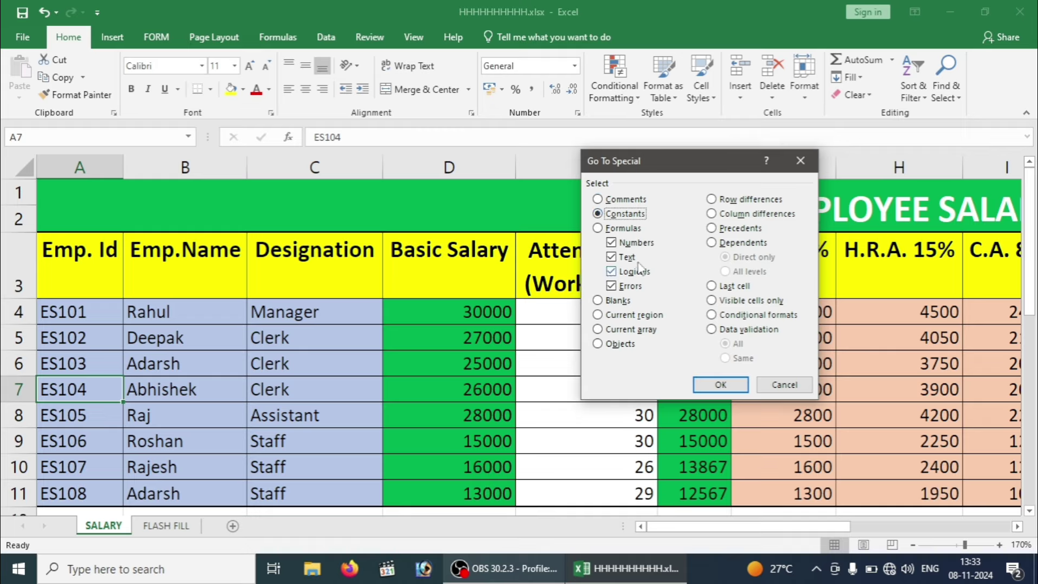
left_click(611, 258)
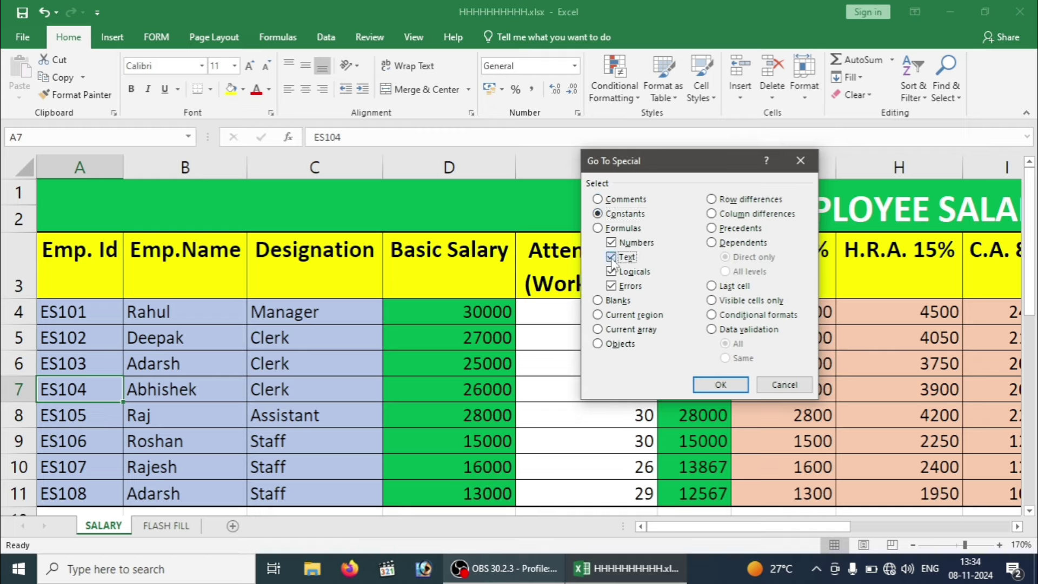
left_click(611, 272)
left_click(611, 286)
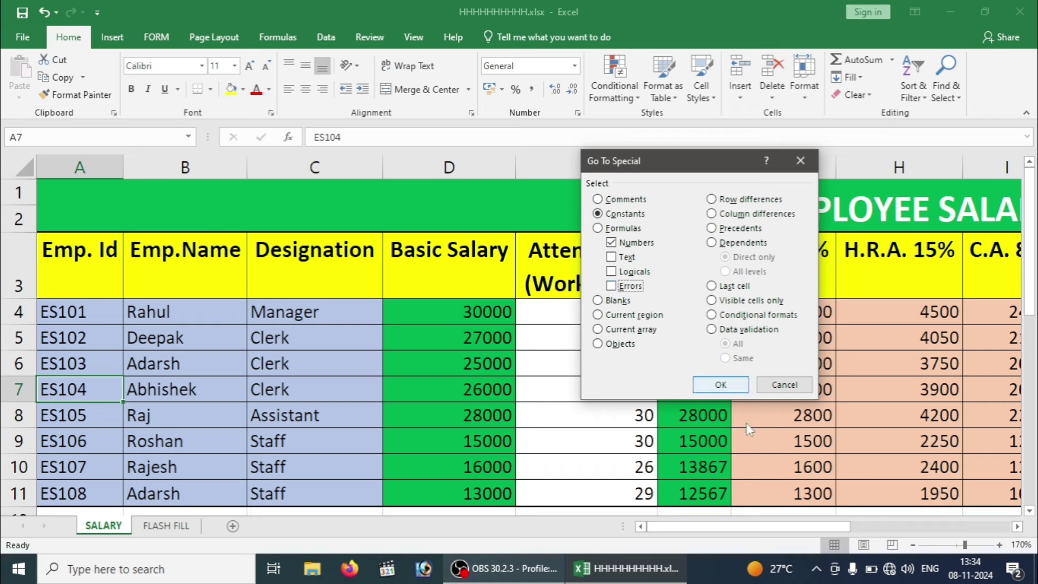
left_click(733, 393)
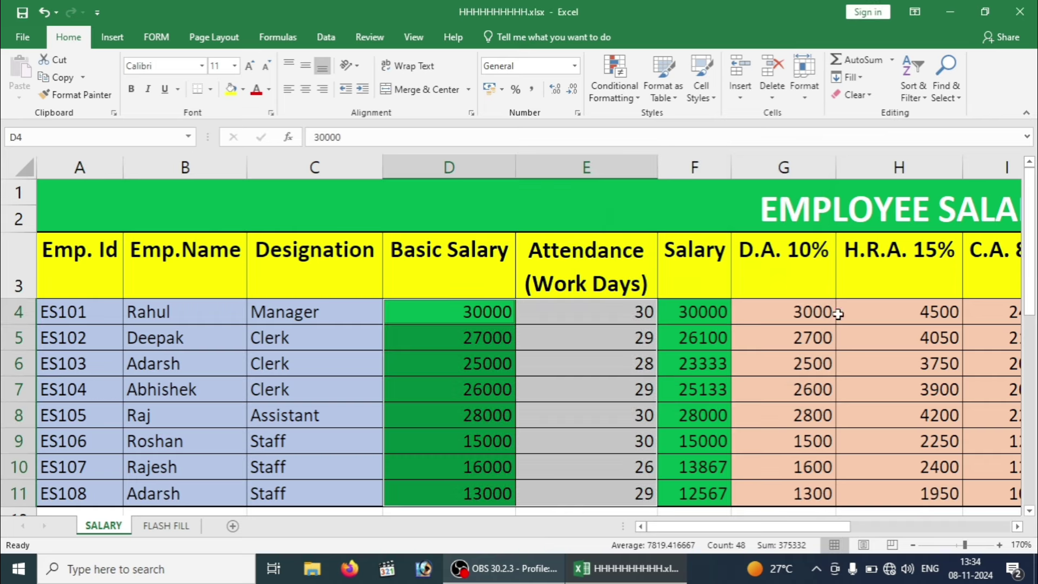
- Scroll through the sheet, then return to the single cell B5
left_click_drag(1033, 245, 1033, 270)
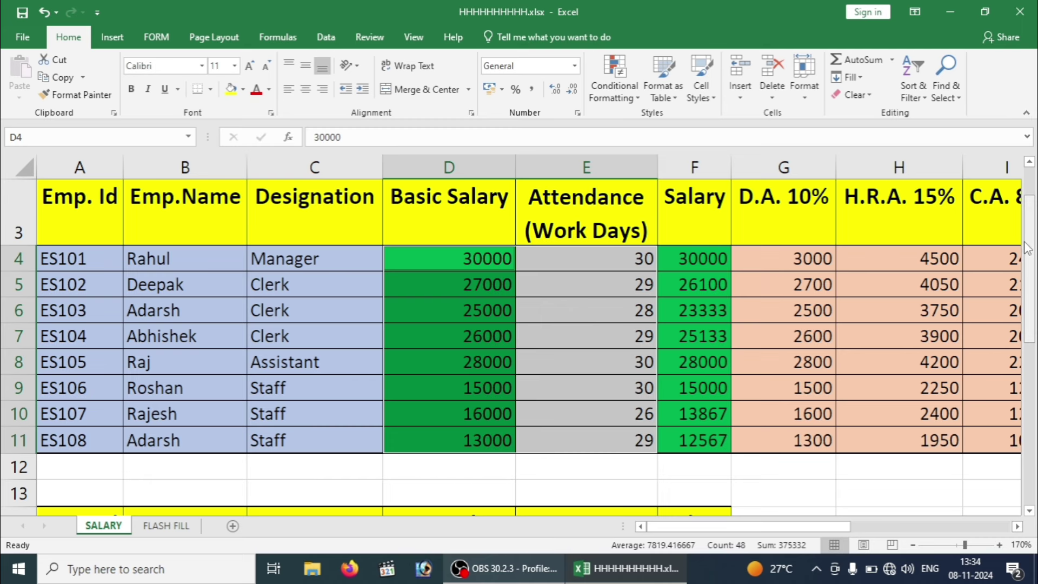
mouse_move(1034, 270)
left_mouse_down()
mouse_move(1035, 367)
mouse_move(1029, 232)
left_mouse_up()
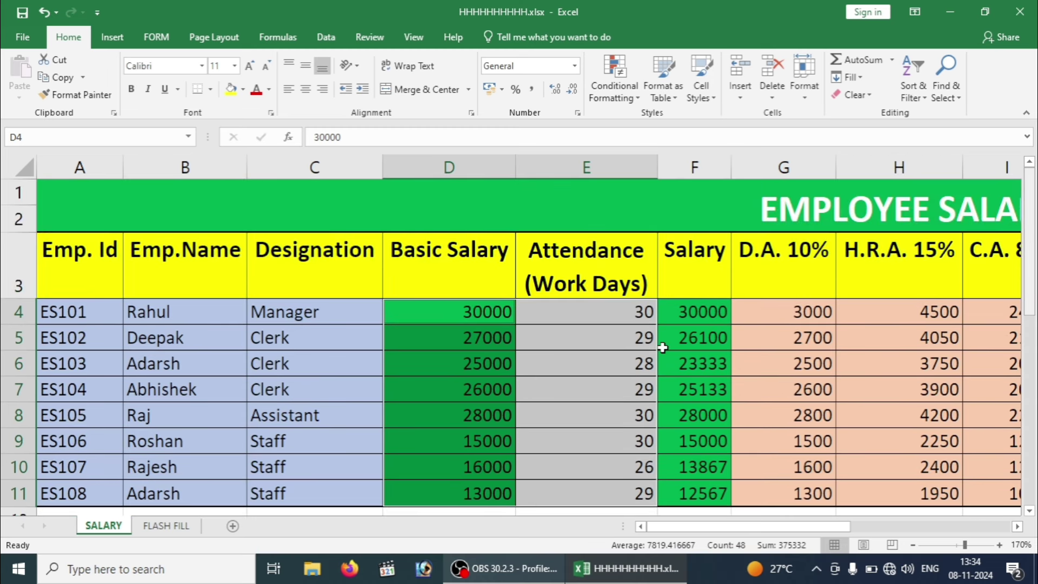
left_click(187, 346)
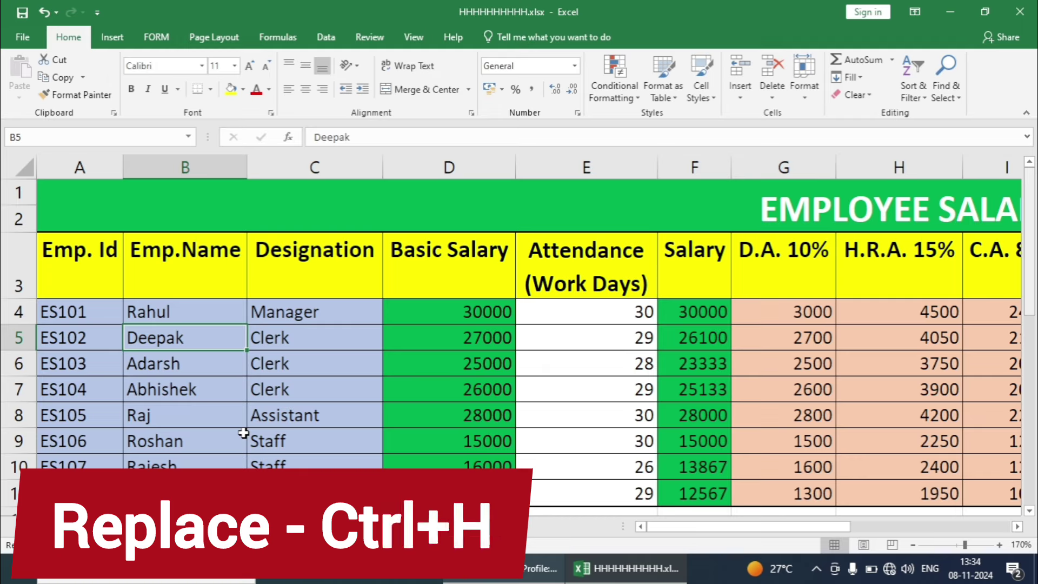
- Replace both occurrences of rahul with Ram, then check cells B4 and B8
key("ctrl+h")
type("Ram")
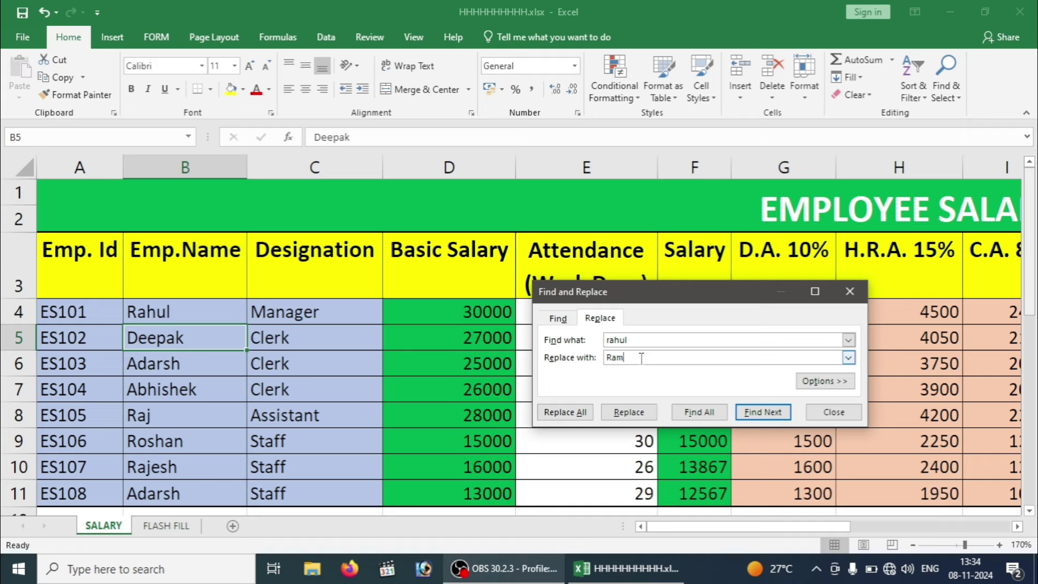
left_click(557, 415)
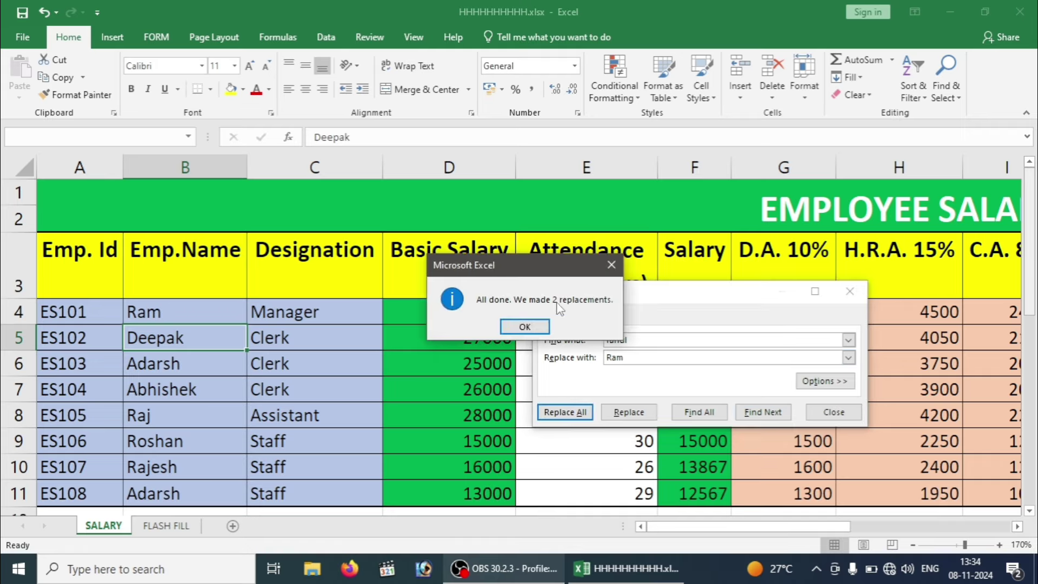
left_click(524, 326)
left_click(833, 412)
left_click(167, 315)
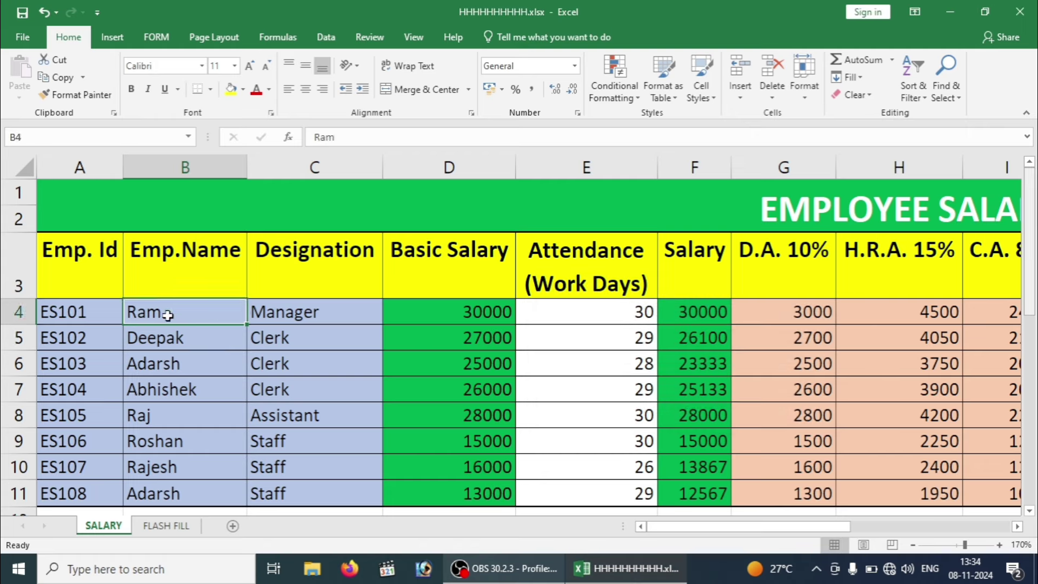
left_click(236, 414)
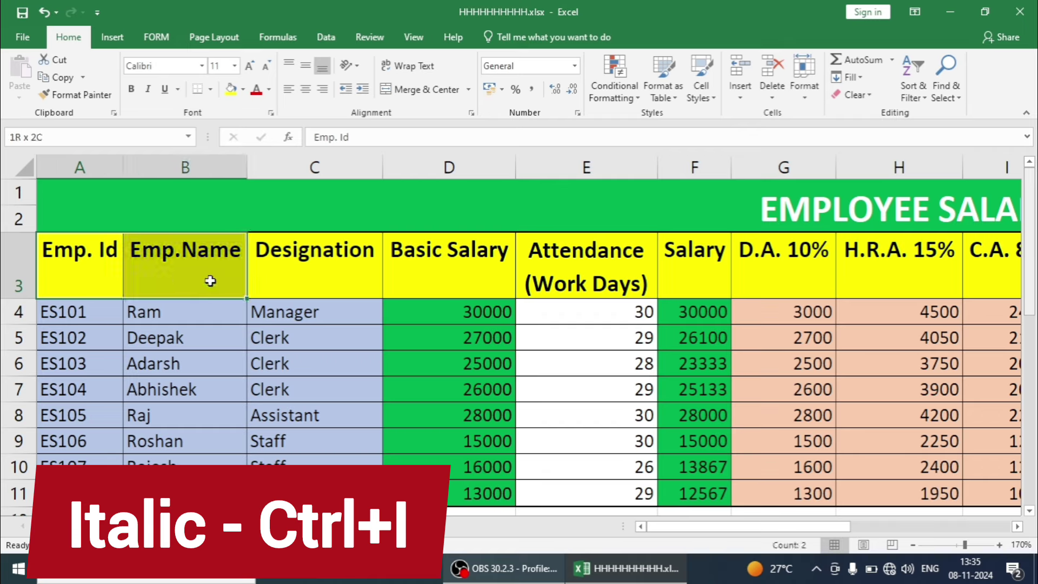
- Italicize the header cells A3:E3, Emp. Id through Attendance (Work Days)
left_click_drag(82, 272, 440, 285)
left_click_drag(101, 259, 560, 262)
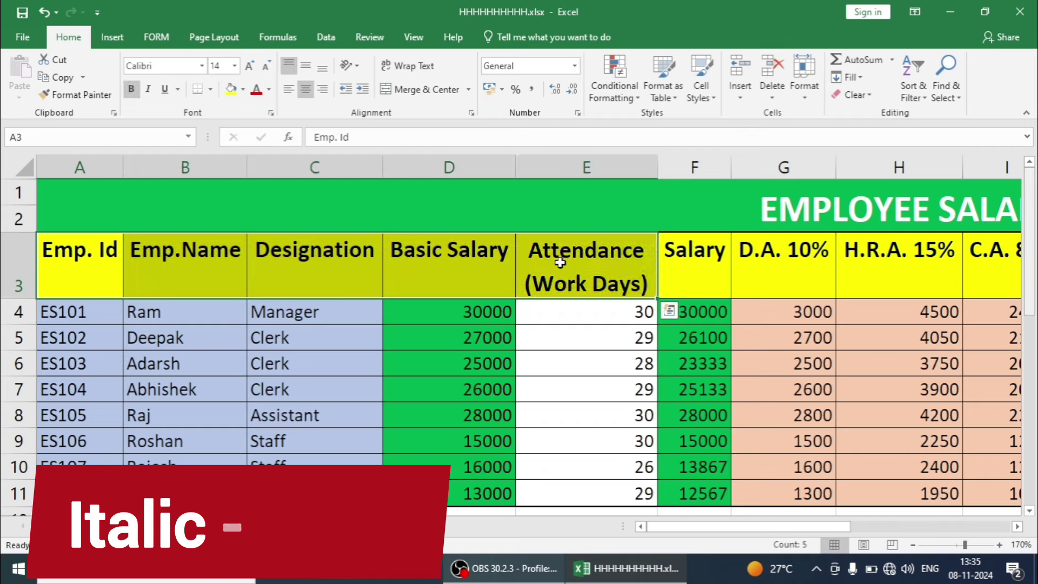
key("ctrl+i")
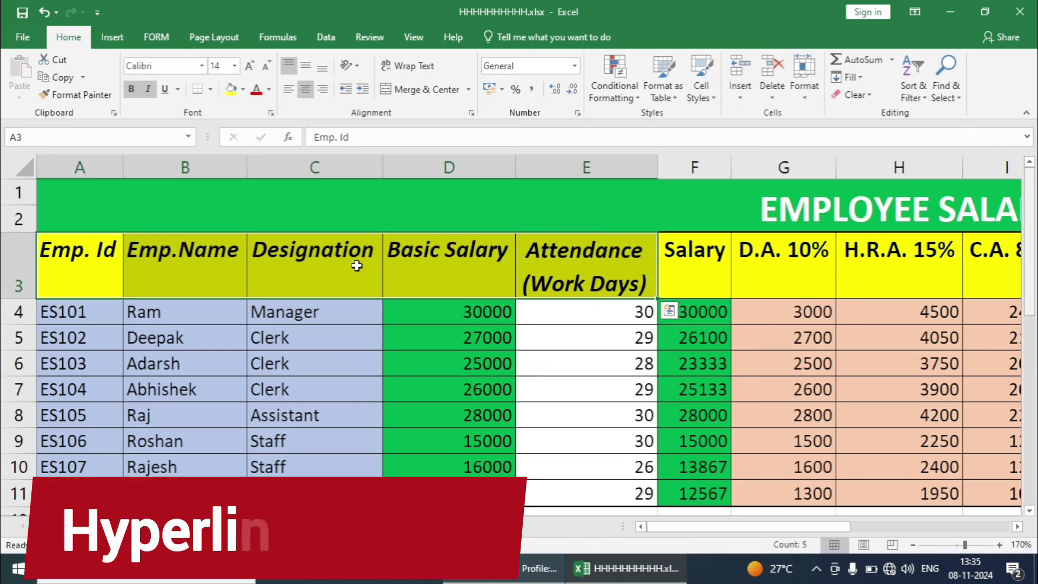
- Enter the word data in empty cell B27 below the second table
key("Down")
key("Down")
key("Down")
key("Down")
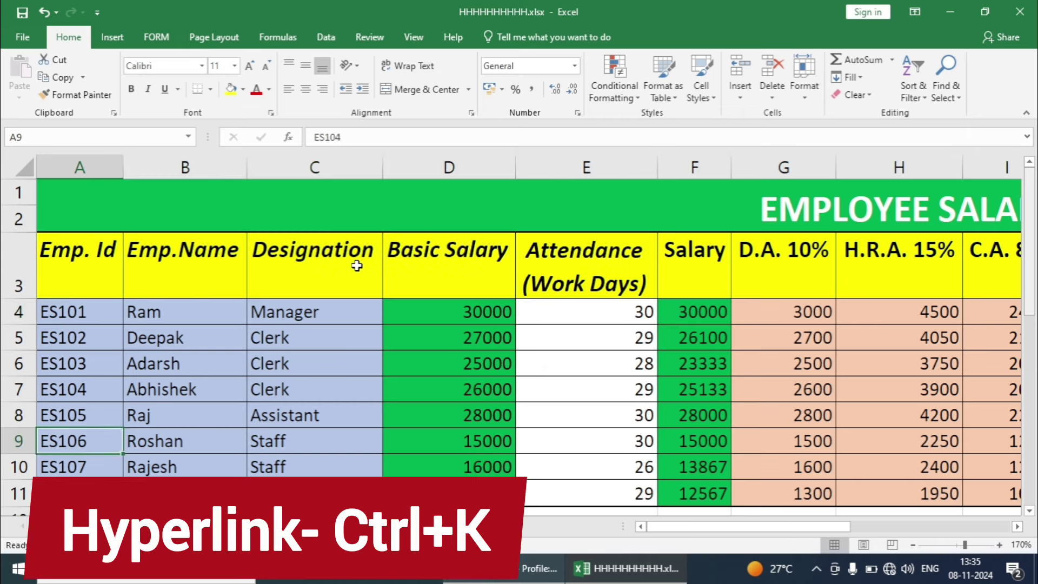
key("Down")
key("Down")
key("Down")
key("Down")
key("Down")
key("Down")
key("Down")
key("Down")
key("Down")
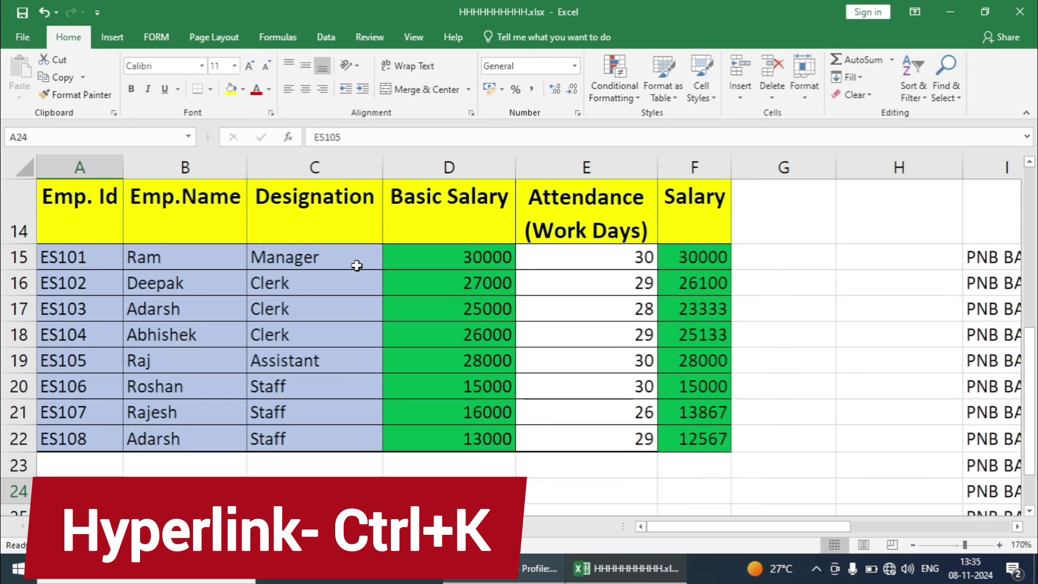
key("Down")
key("Down")
key("Down")
key("Up")
key("Up")
key("Up")
key("Right")
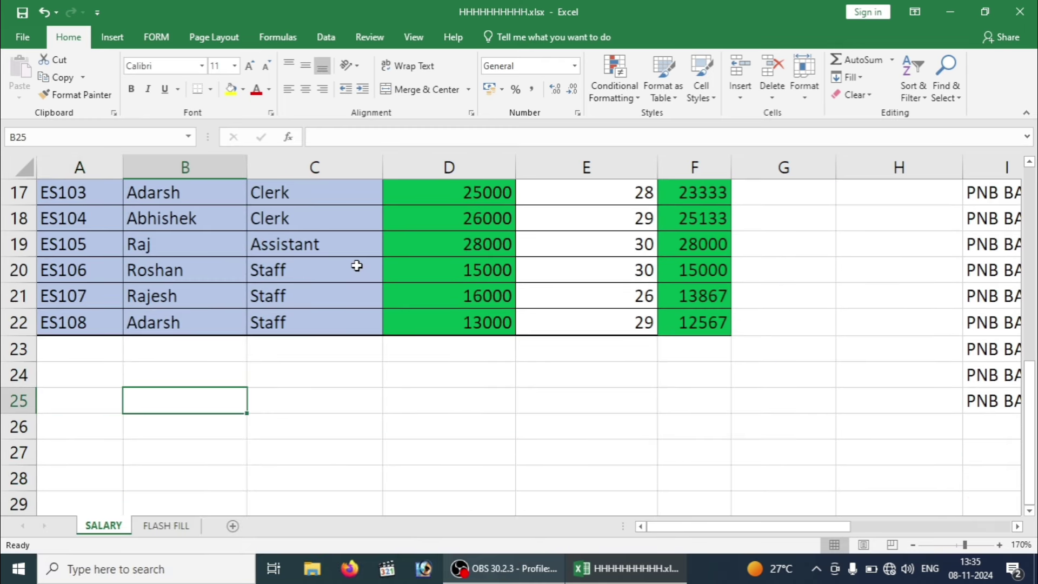
key("Up")
key("Up")
key("Up")
key("Up")
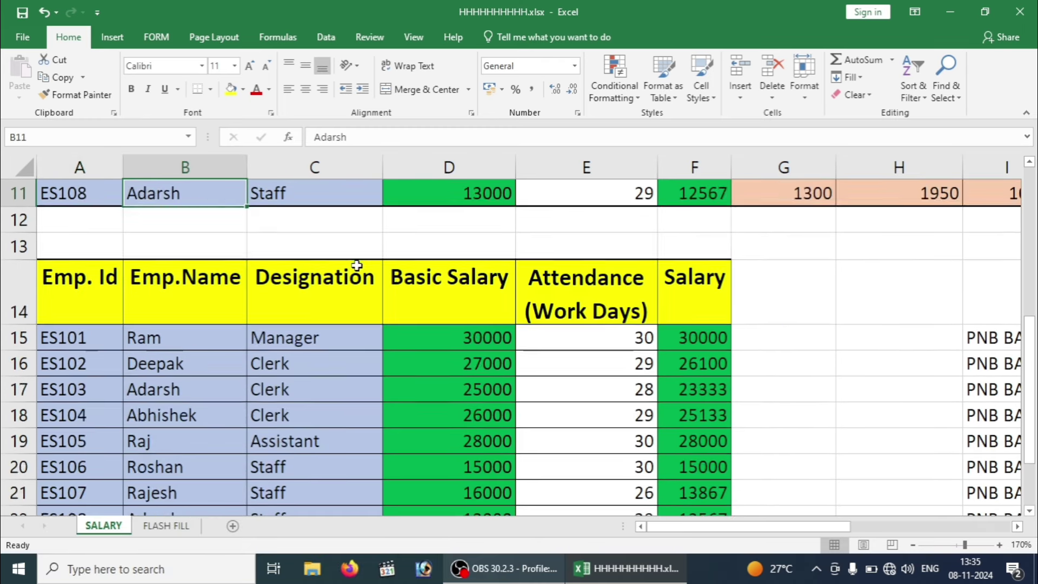
key("Up")
key("Up")
key("Up")
key("Down")
key("Down")
key("Down")
key("Down")
key("Down")
key("Down")
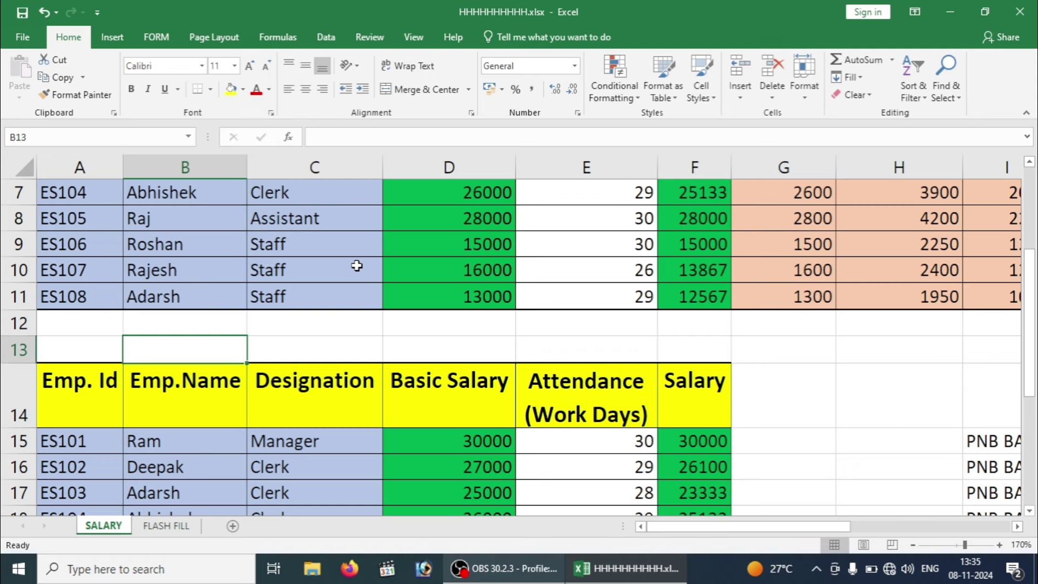
key("Down")
key("Down")
key("Down")
key("Down")
key("Down")
key("Down")
key("Up")
type("d")
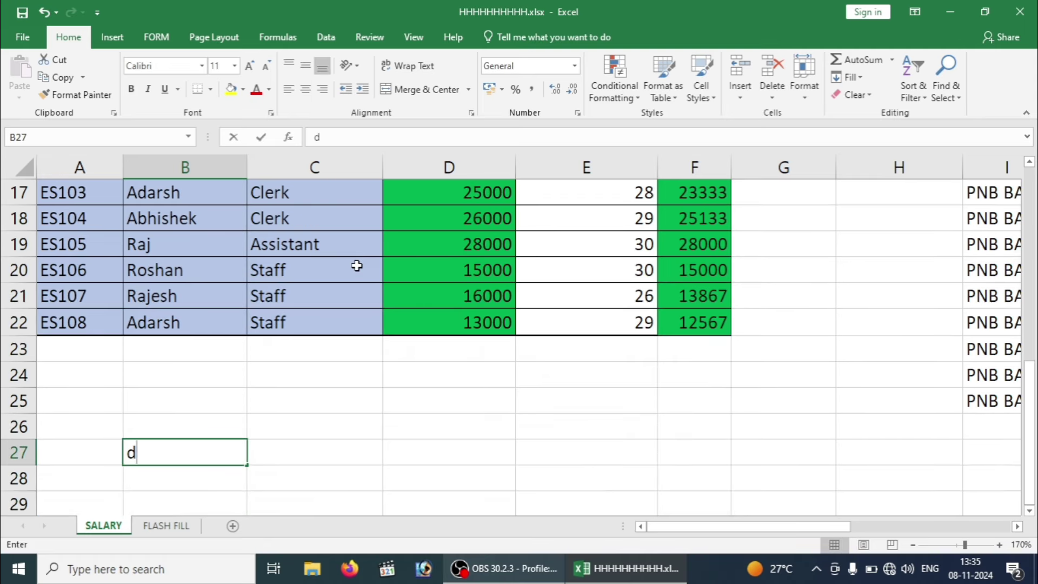
type("ata")
key("Return")
- Link B27 to attendance sheet FORMAT.jpg on the Desktop and open the image
key("Up")
key("ctrl+k")
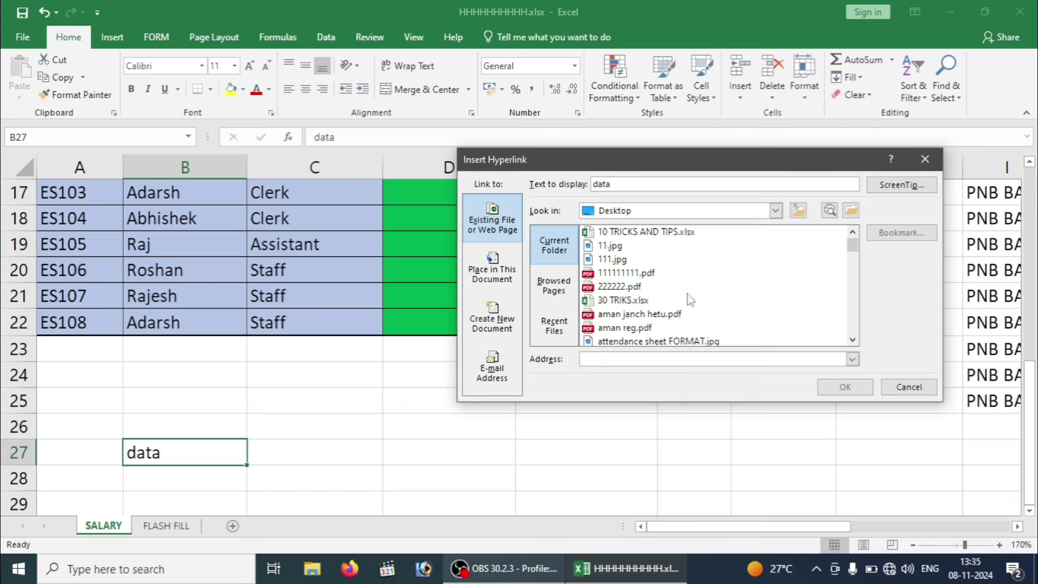
left_click(656, 341)
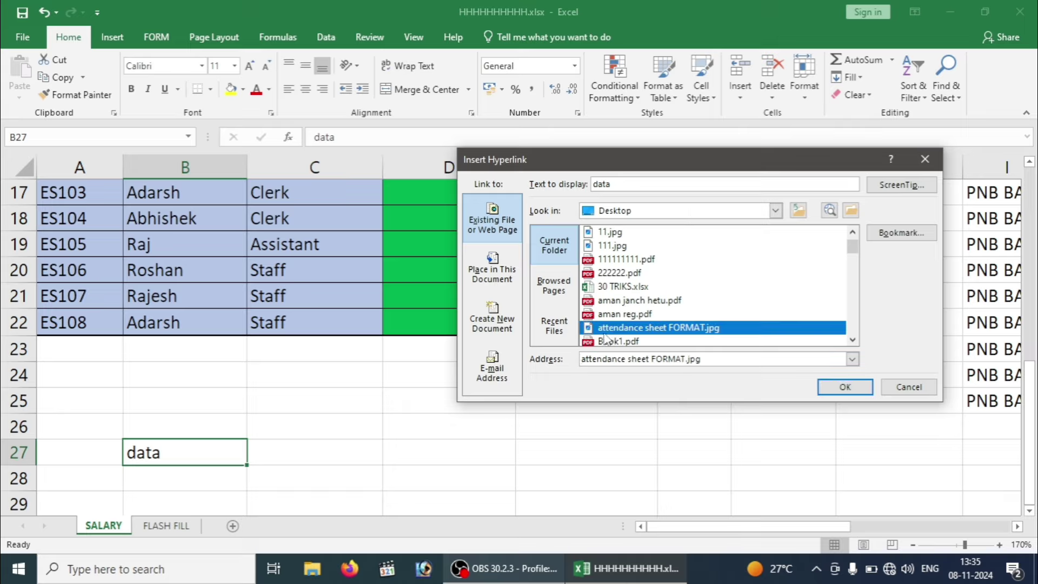
left_click(844, 387)
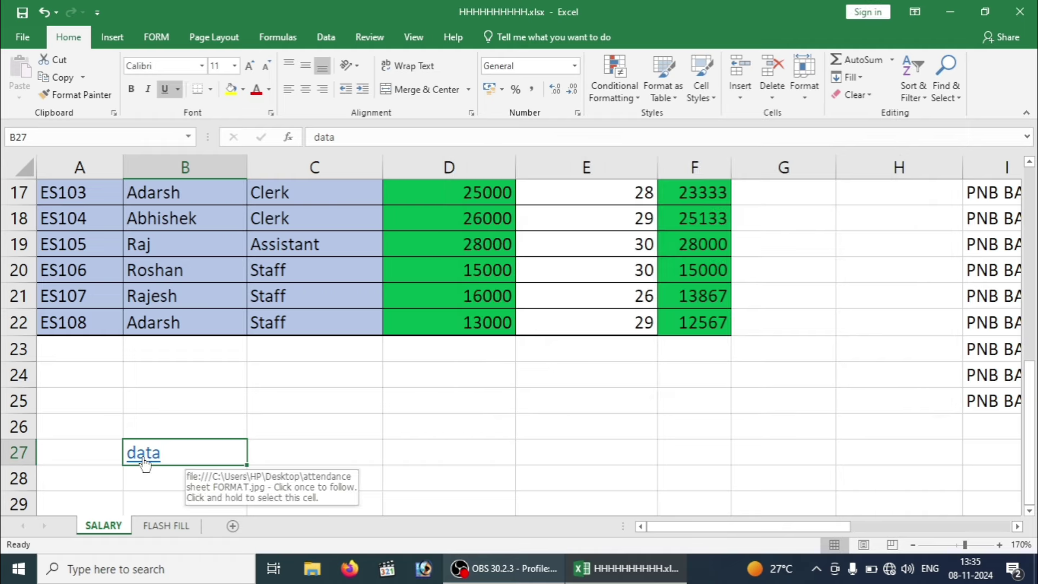
left_click(142, 455)
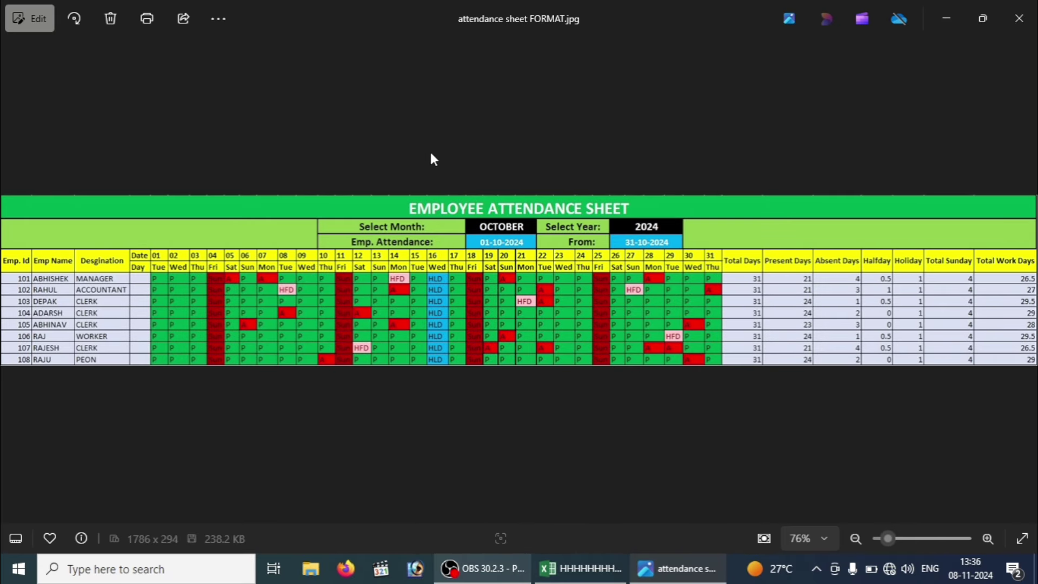
left_click(1030, 21)
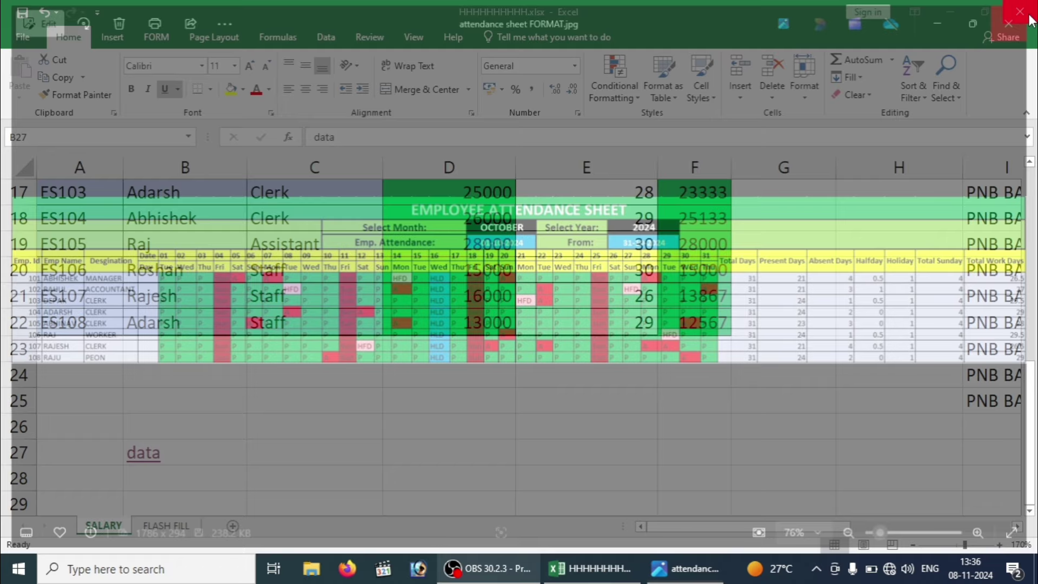
left_click(403, 370)
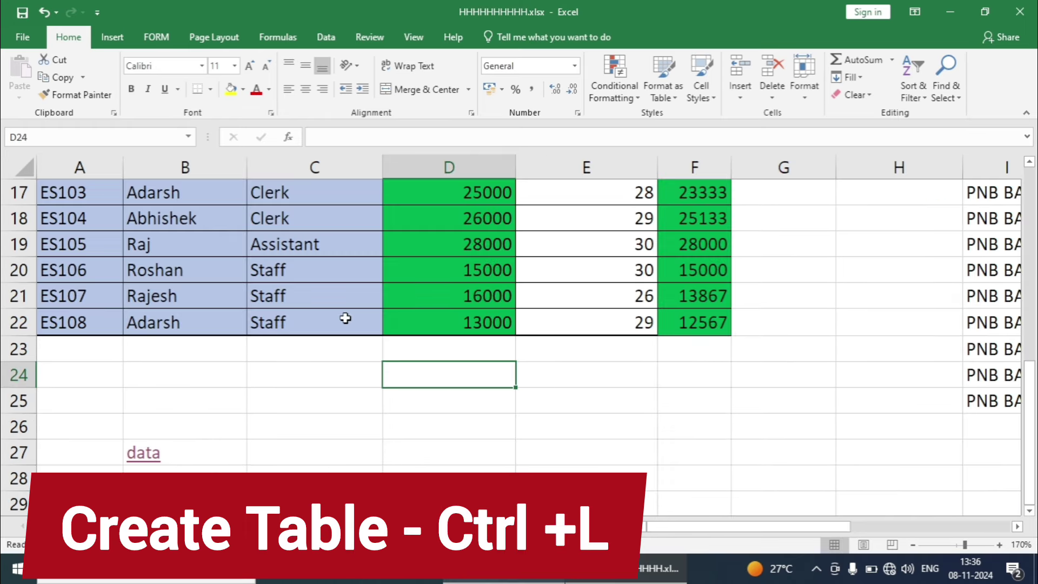
- Jump to the top of the sheet and select the first table A3:F11, Emp. Id through Salary
key("Up")
key("Up")
key("Up")
key("Up")
key("Up")
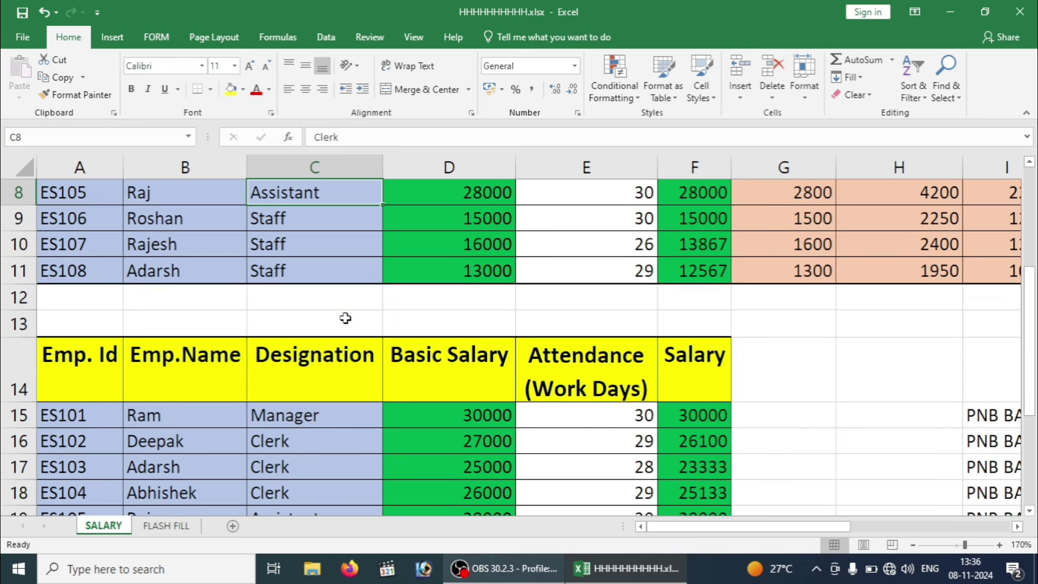
key("Up")
key("Up")
key("Up")
left_click(345, 319)
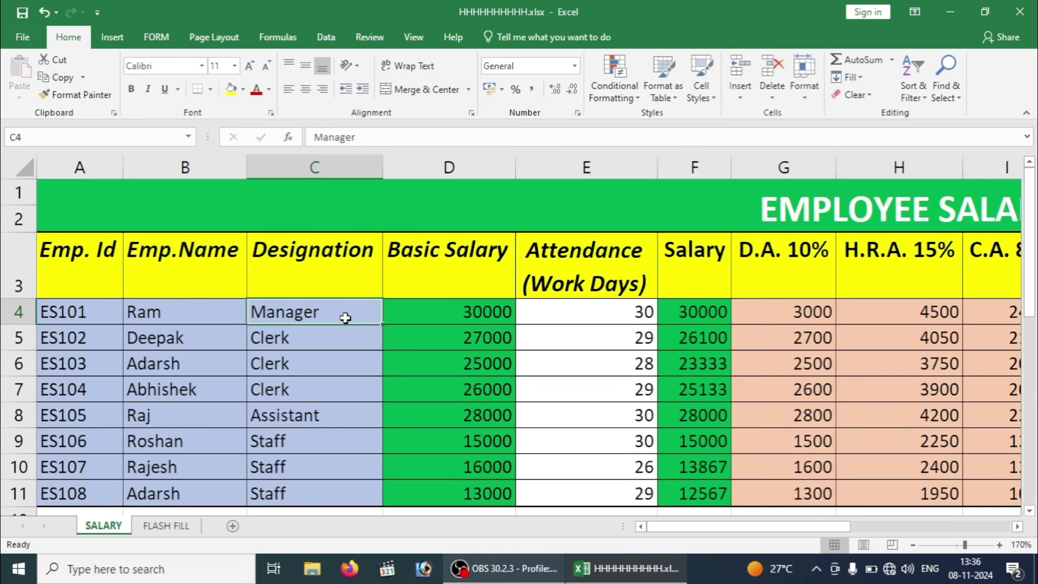
key("Up")
key("Left")
key("Right")
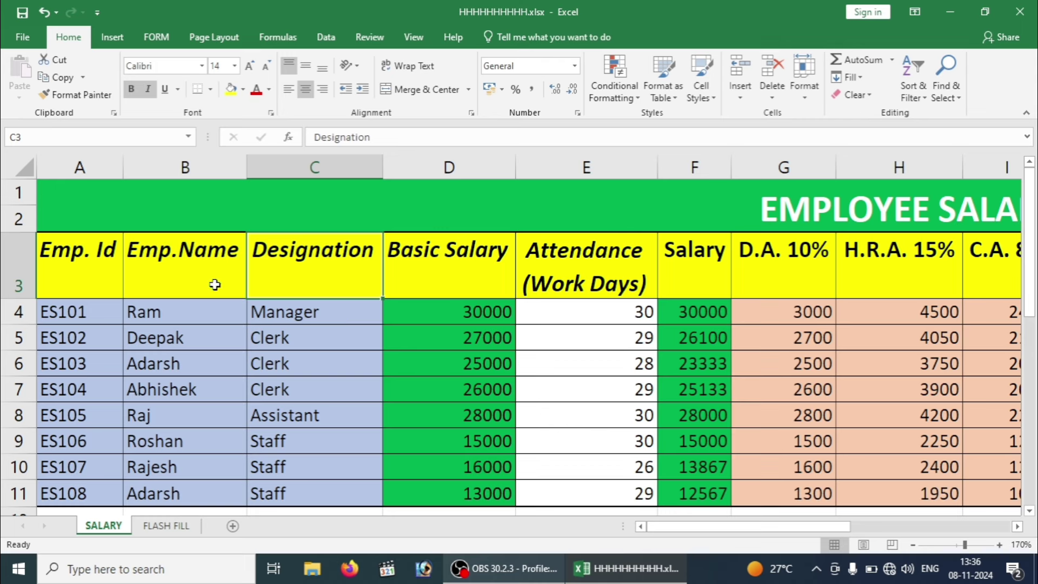
mouse_move(100, 265)
left_mouse_down()
mouse_move(449, 336)
mouse_move(441, 492)
mouse_move(668, 504)
left_mouse_up()
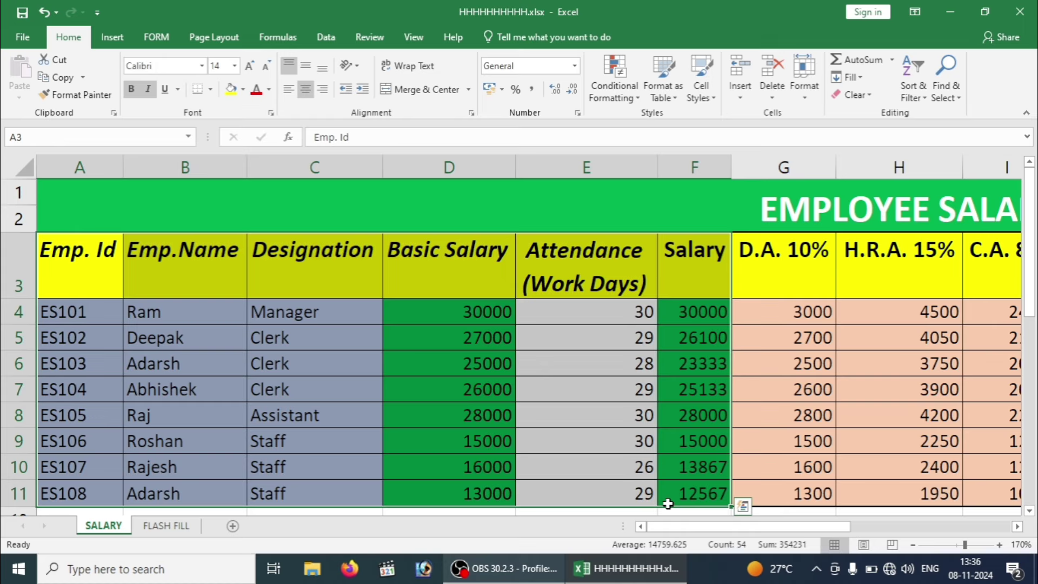
- Convert the selected range into a table with headers and check the Emp. Id filter
key("ctrl+t")
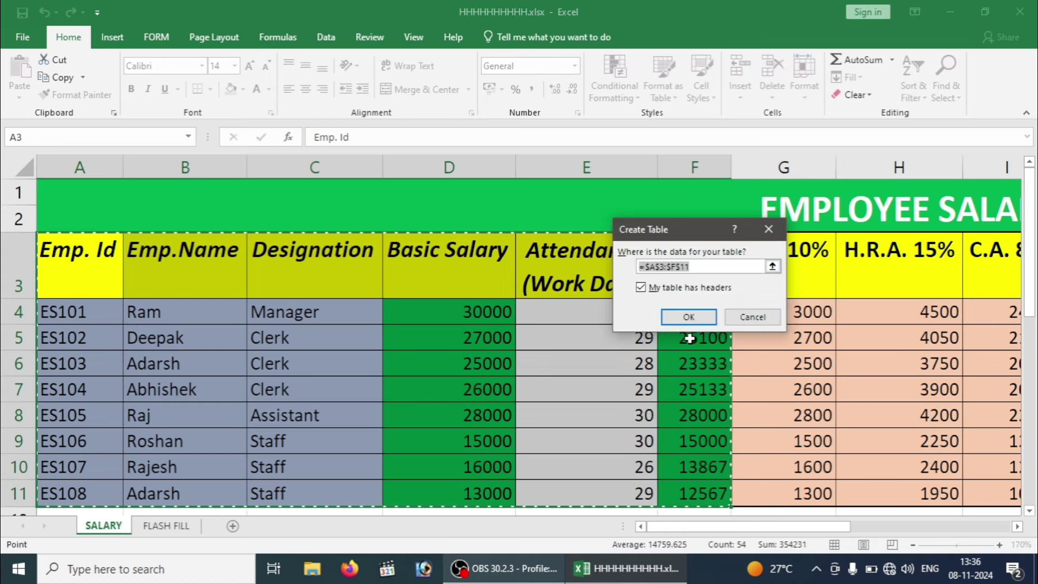
left_click(688, 318)
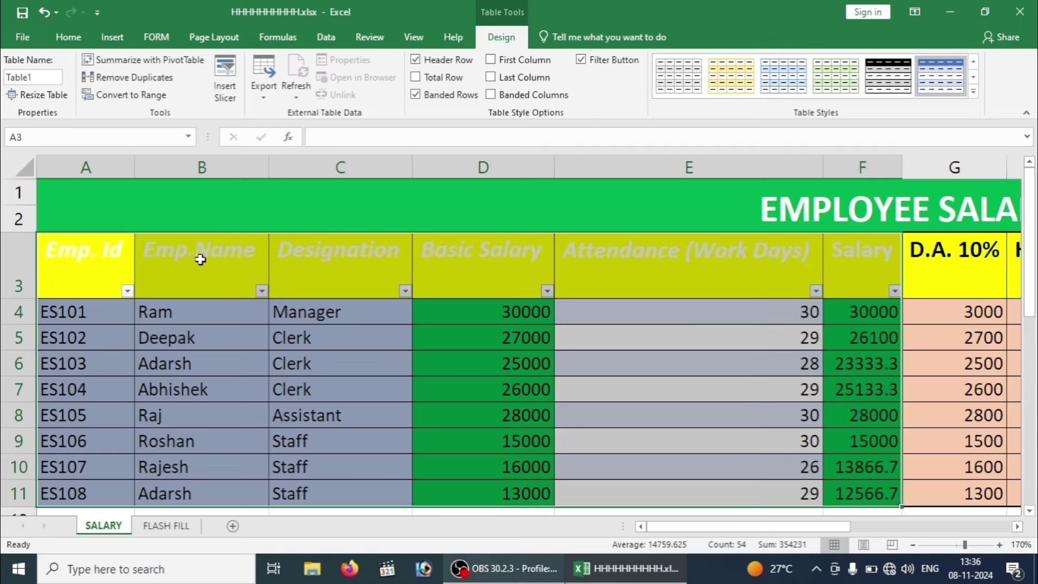
left_click(127, 292)
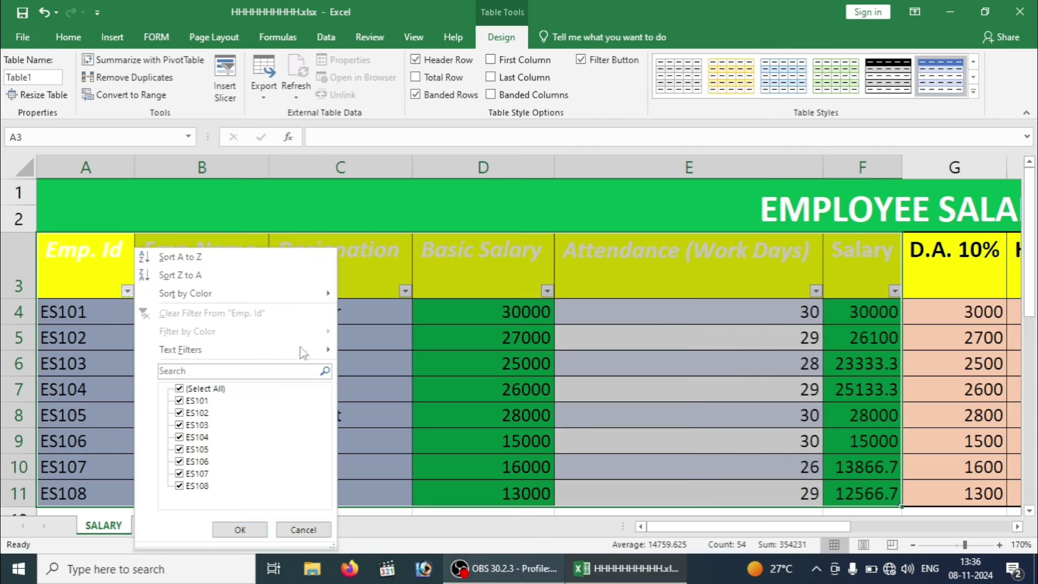
key("Escape")
- Enter es109 as the new employee ID in A12
left_click(305, 316)
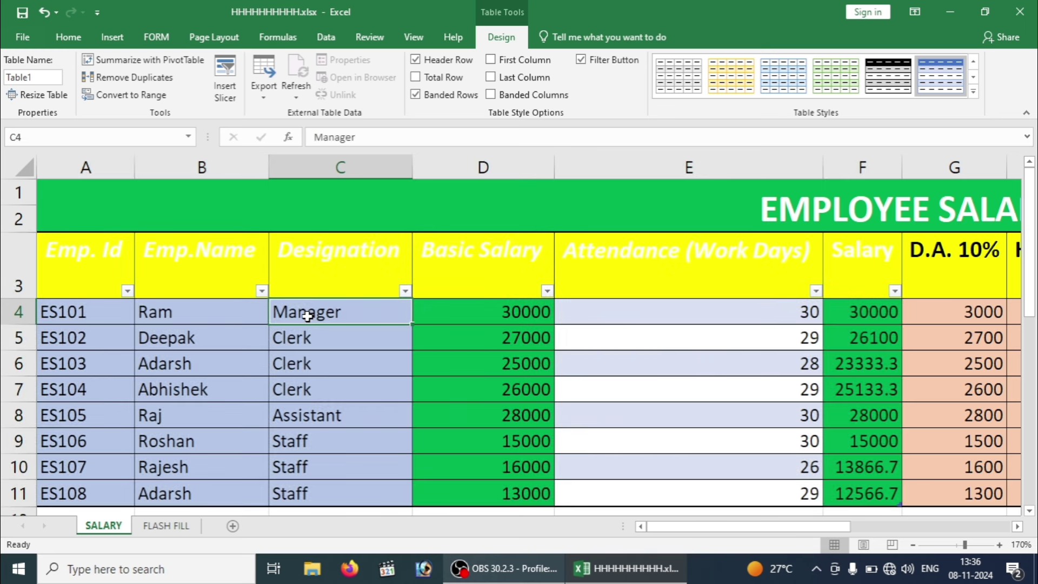
key("Down")
key("Down")
key("Down")
key("Down")
key("Down")
key("Down")
key("Down")
key("Down")
key("Down")
key("Up")
key("Left")
key("Left")
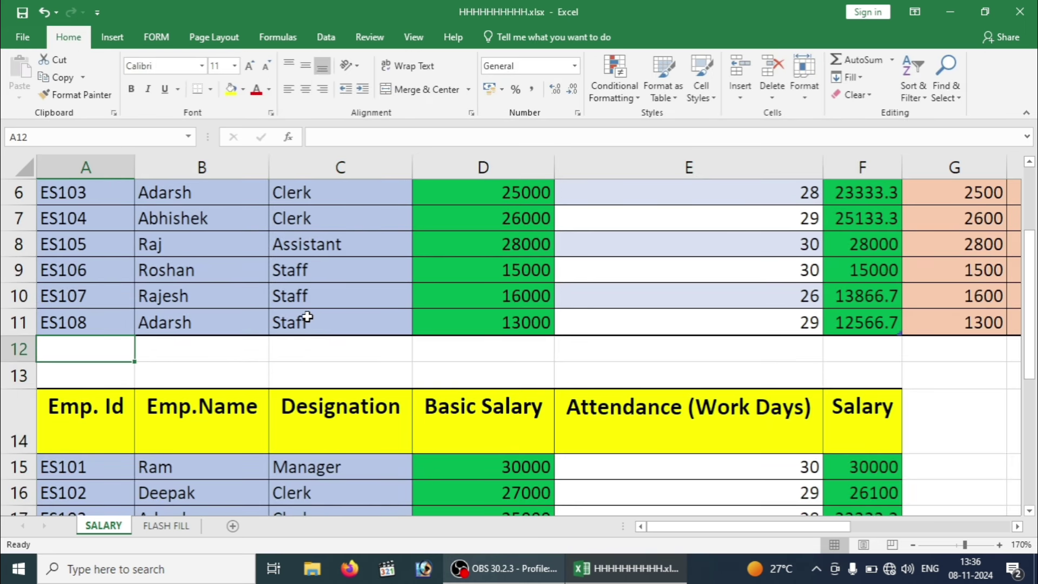
type("es109")
key("Return")
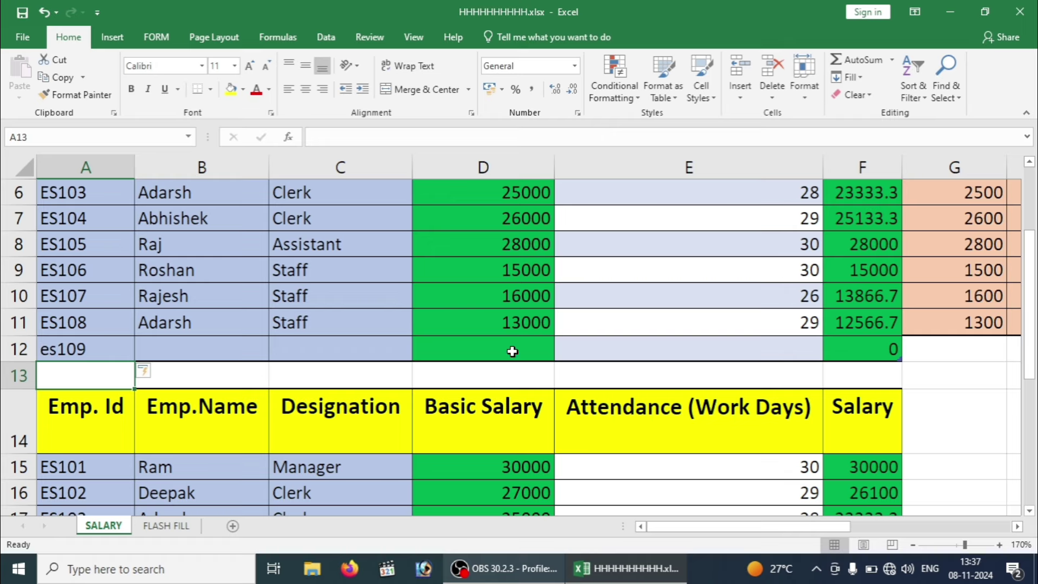
- Enter trial values 34232 in A13, Basic Salary 324324 and attendance 19 in row 12
type("34232")
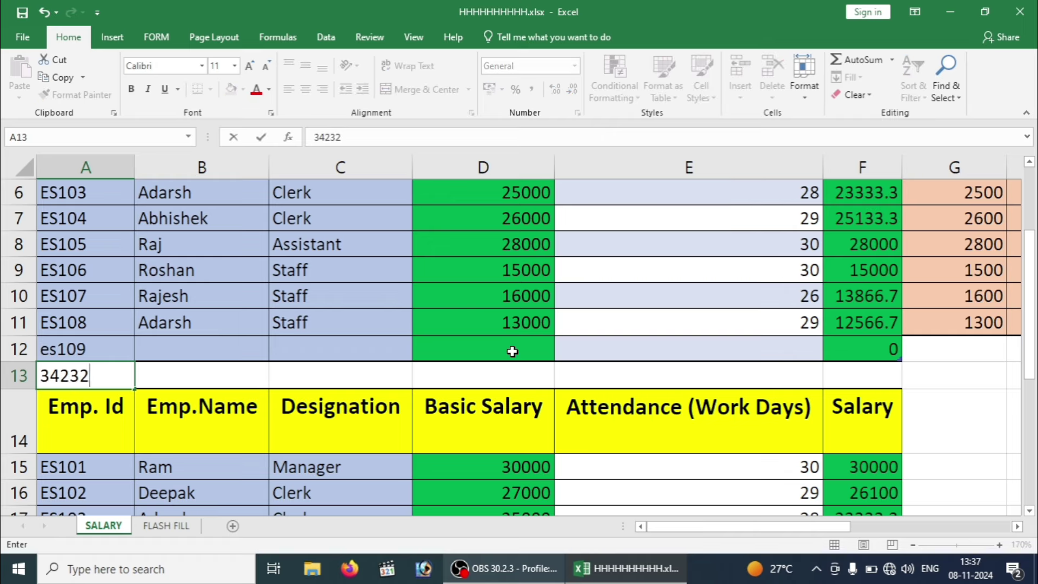
left_click(511, 351)
type("324324")
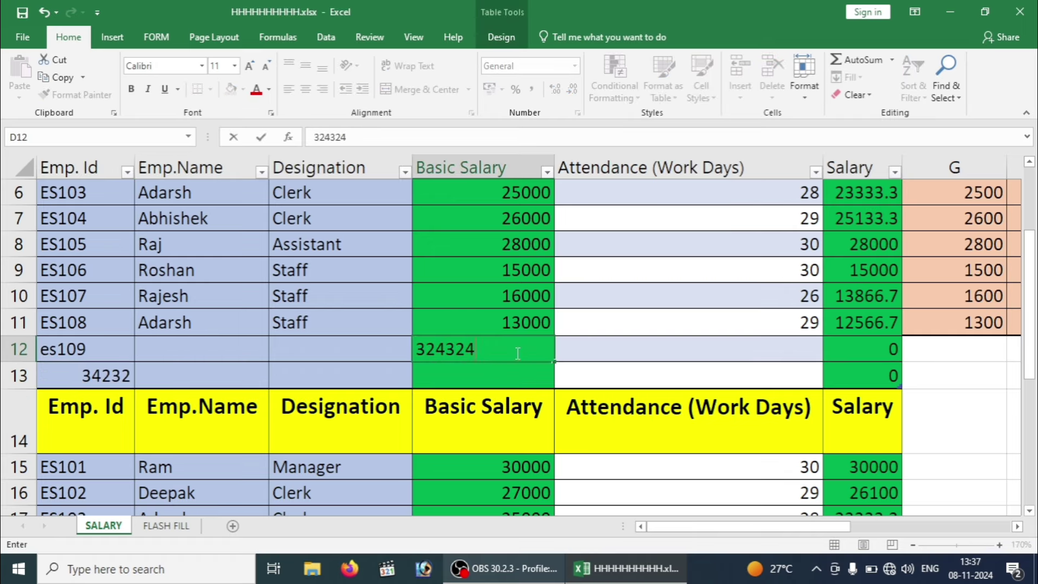
left_click(616, 345)
type("1")
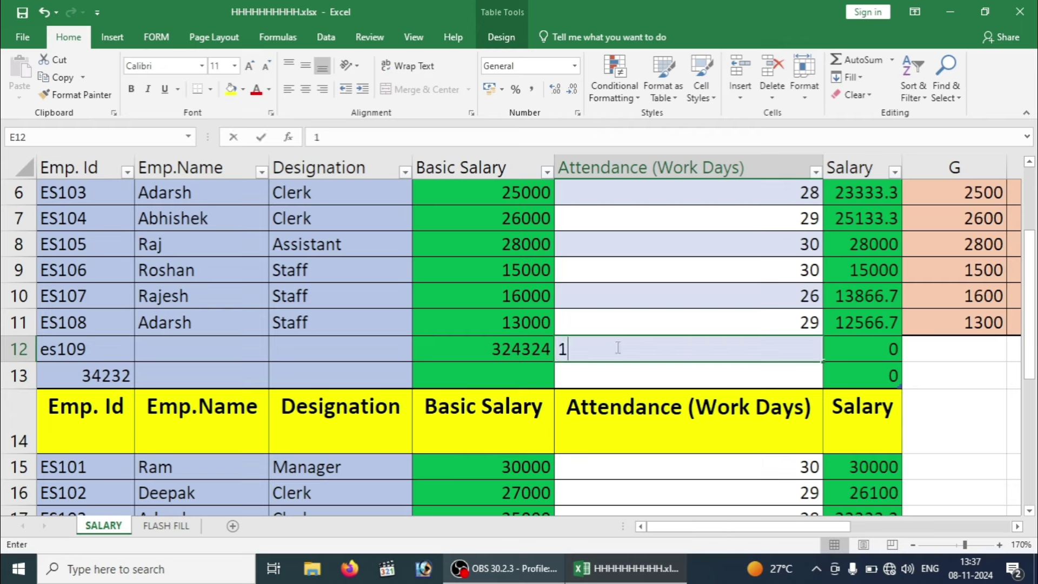
type("9")
key("Return")
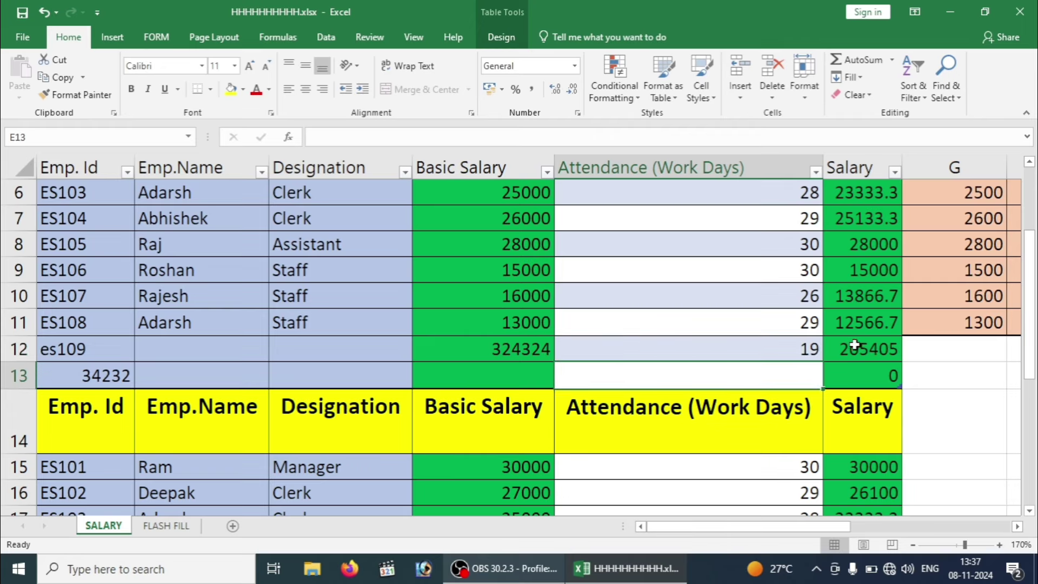
left_click(854, 347)
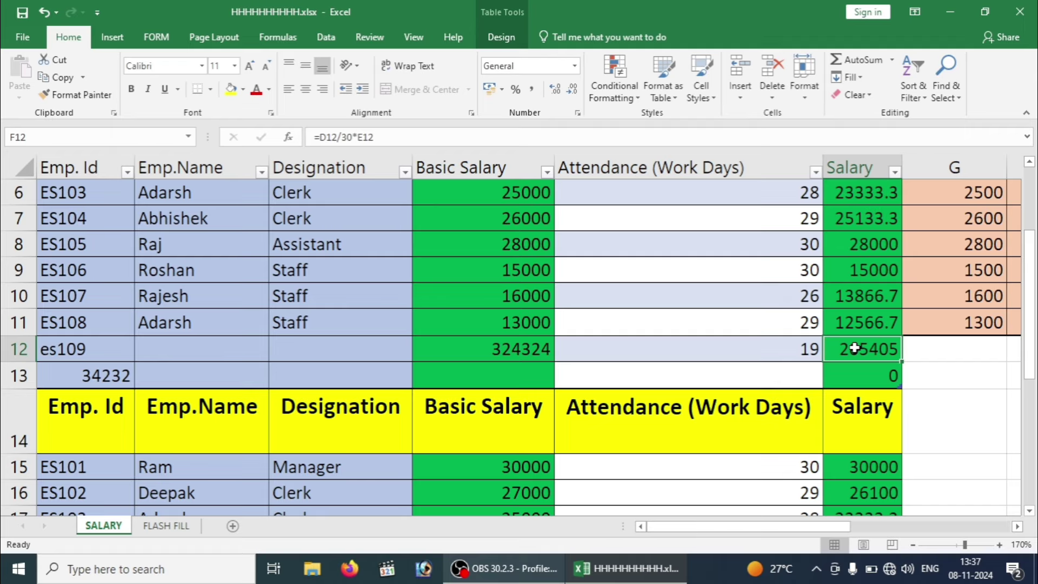
- Undo the trial entries so only es109 remains, and return to the top of the sheet
key("ctrl+z")
key("ctrl+z")
key("ctrl+z")
key("ctrl+z")
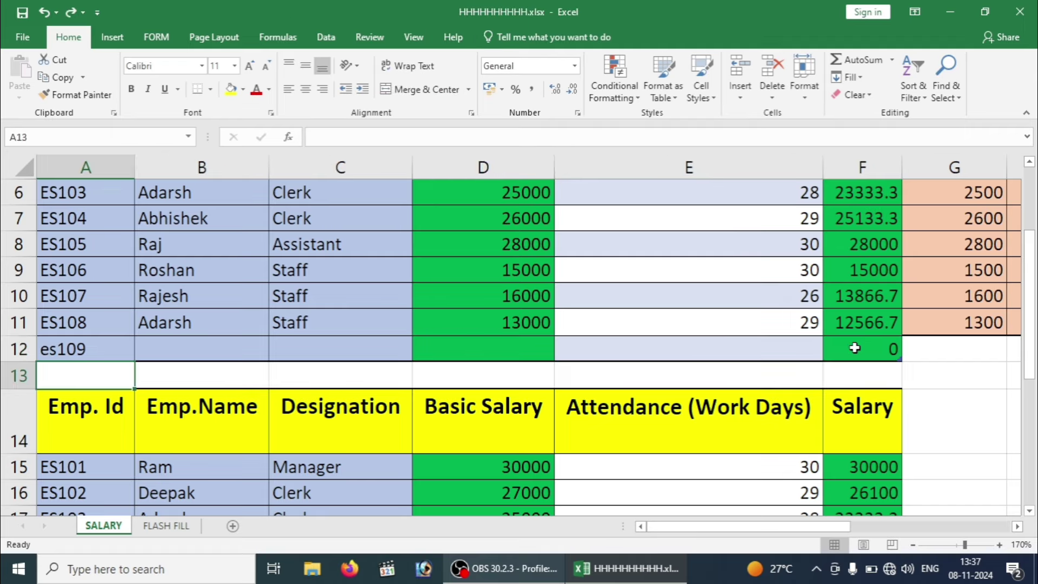
key("ctrl+z")
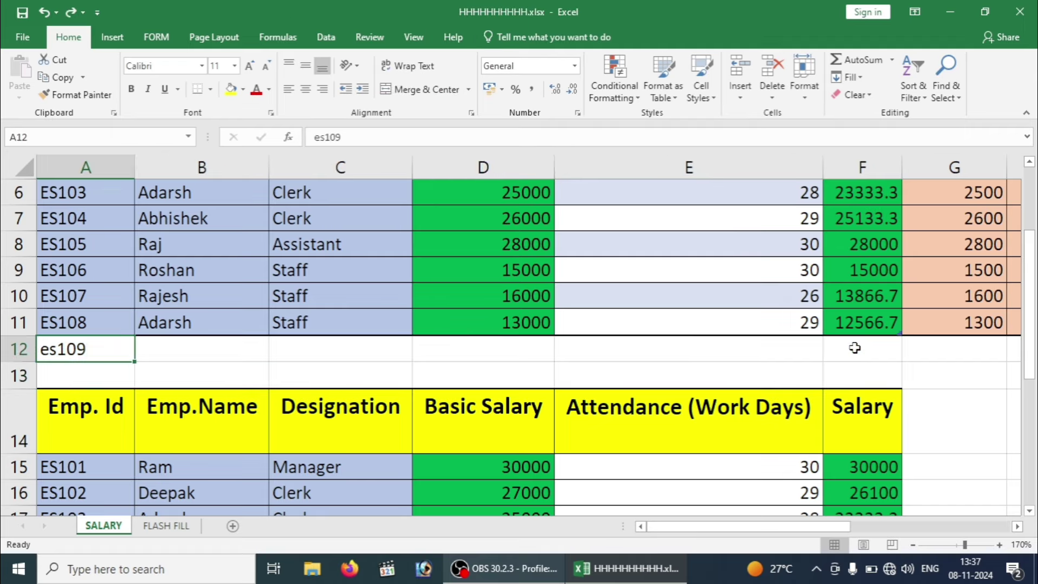
key("Up")
key("ctrl+Home")
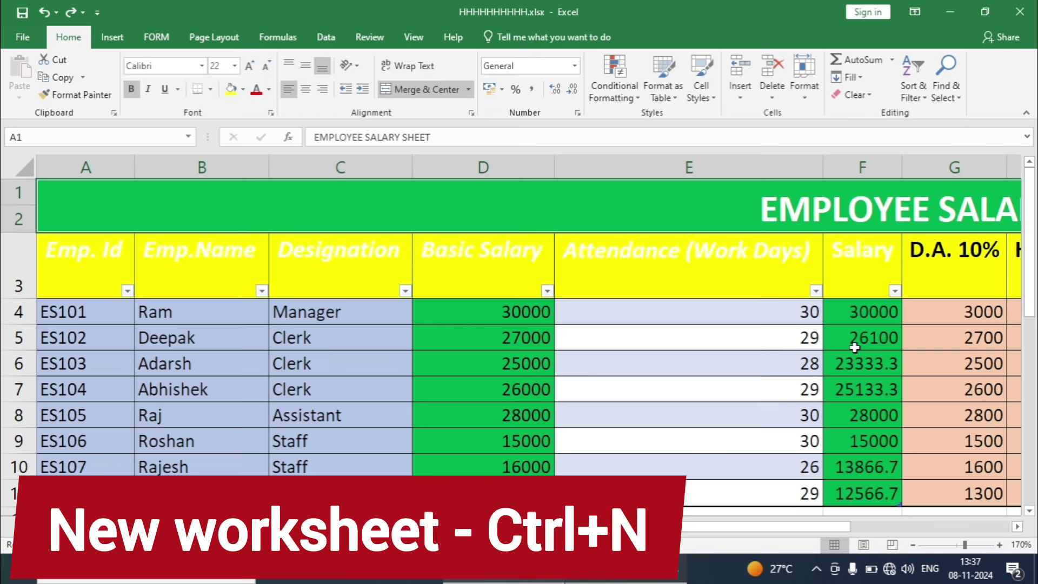
- Create a new blank workbook, Book4
key("Down")
key("Down")
key("Down")
key("Down")
key("Down")
key("Down")
key("Down")
key("Down")
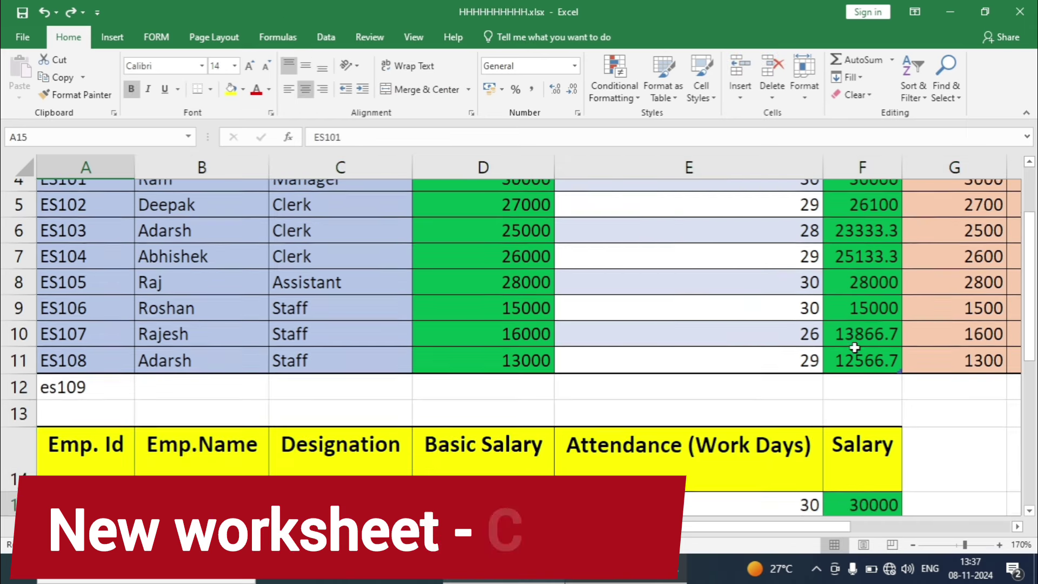
key("Down")
key("Down")
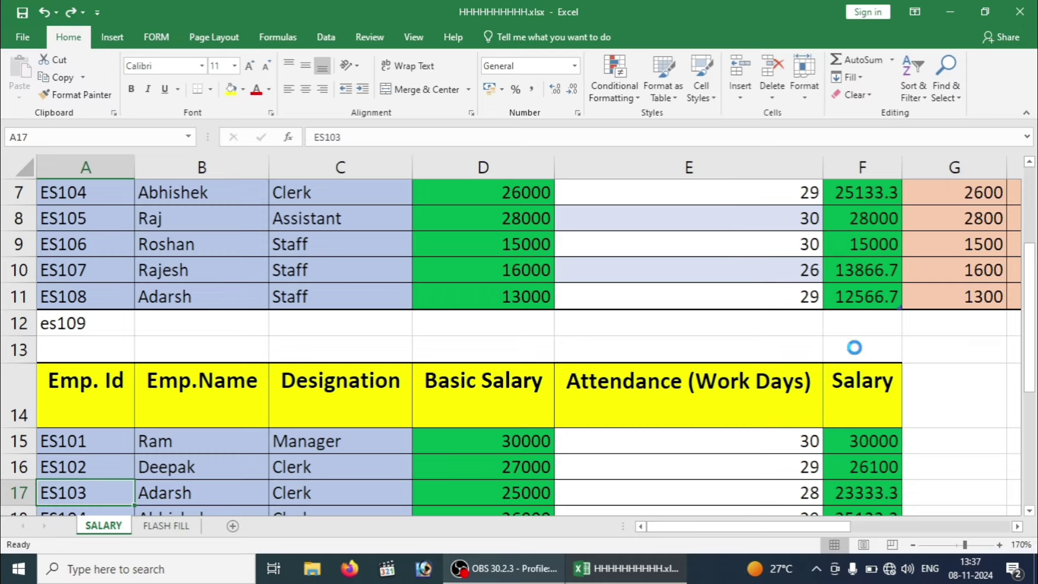
key("ctrl+n")
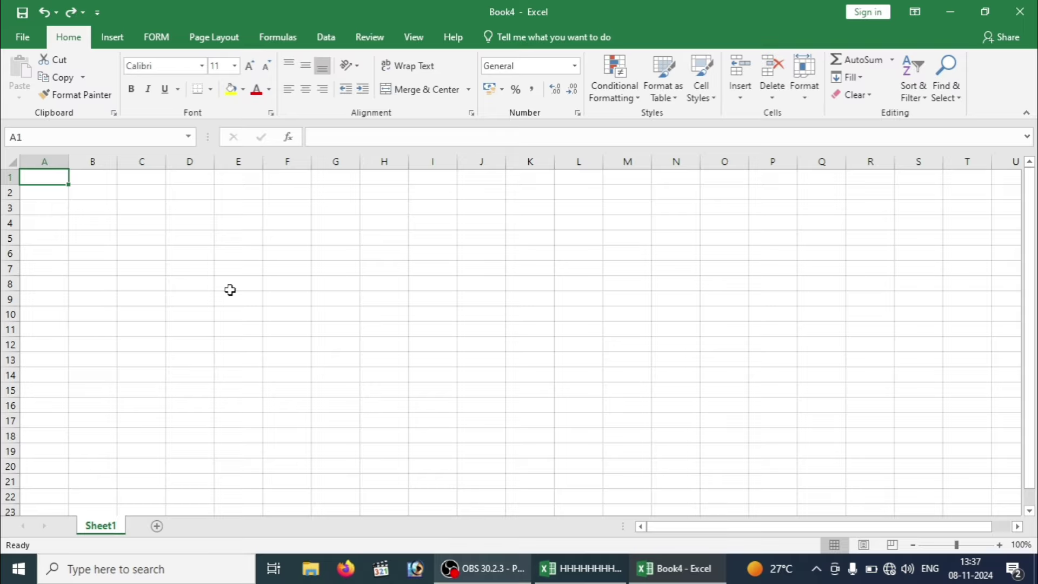
- Reopen HHHHHHHHHHH.xlsx from the recent files list and select cell C12
key("ctrl+o")
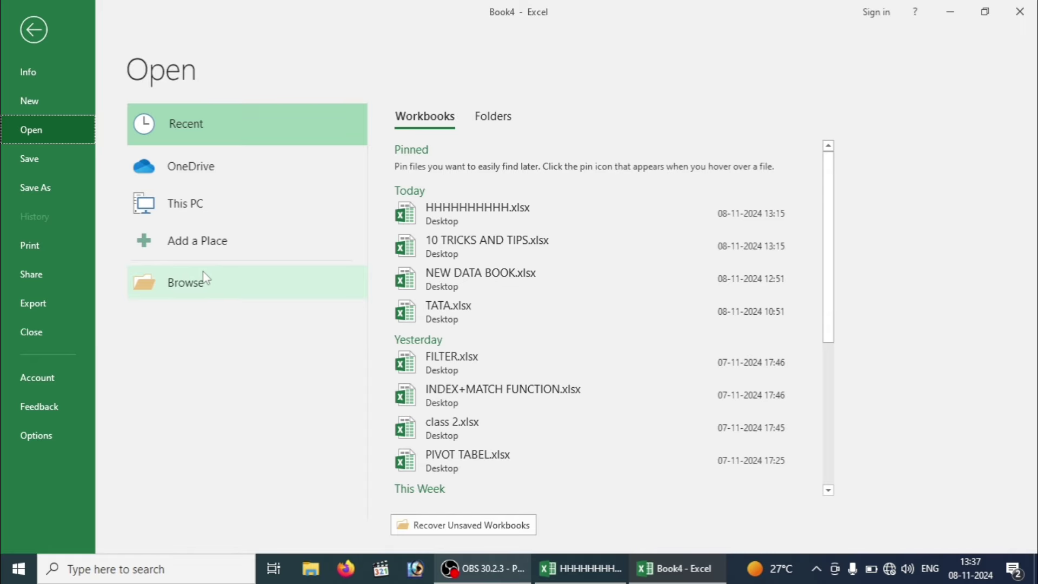
left_click(571, 219)
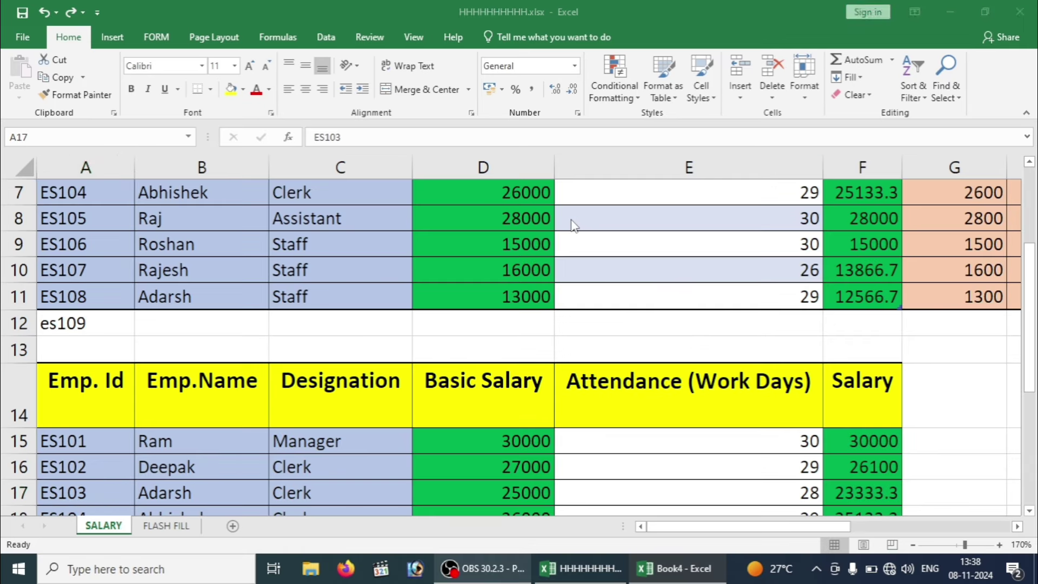
left_click(297, 329)
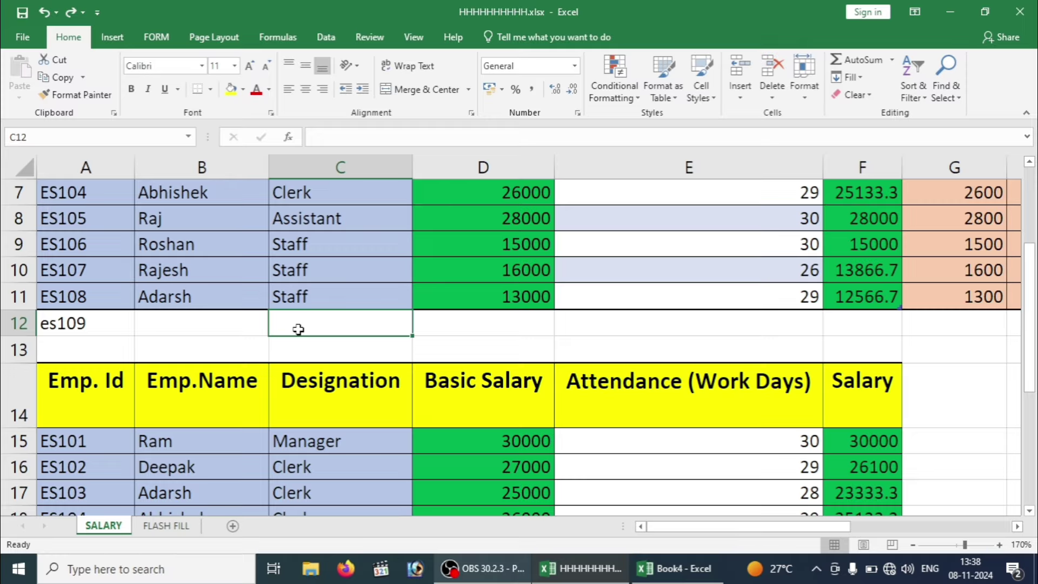
left_click(326, 349)
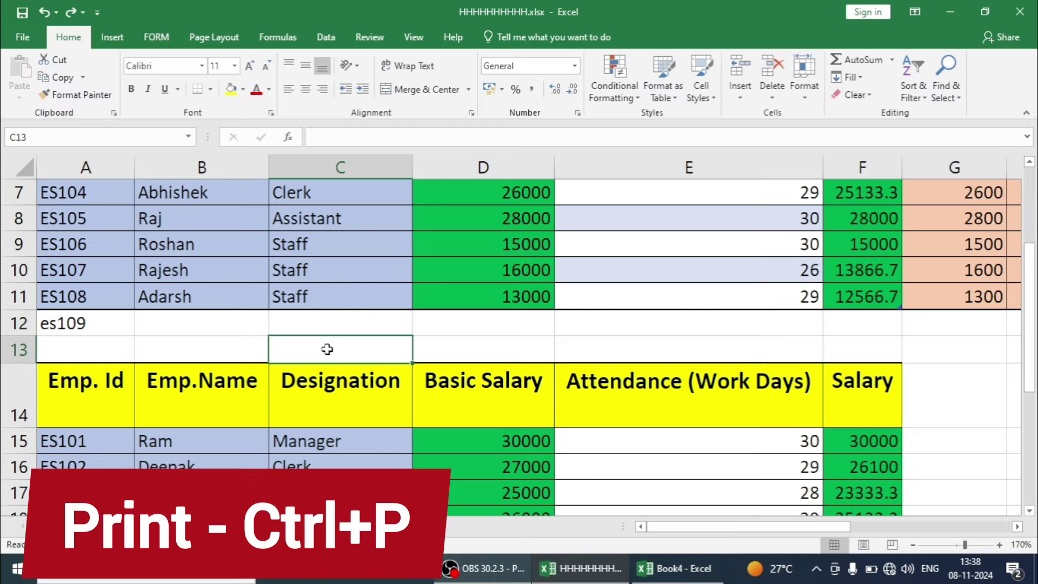
key("ctrl+p")
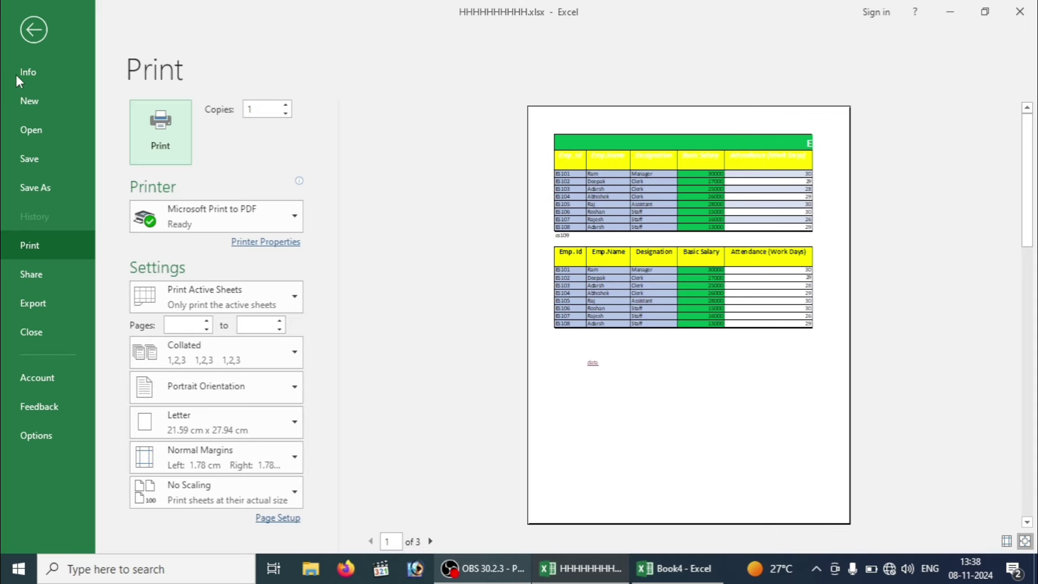
left_click(32, 34)
left_click(323, 292)
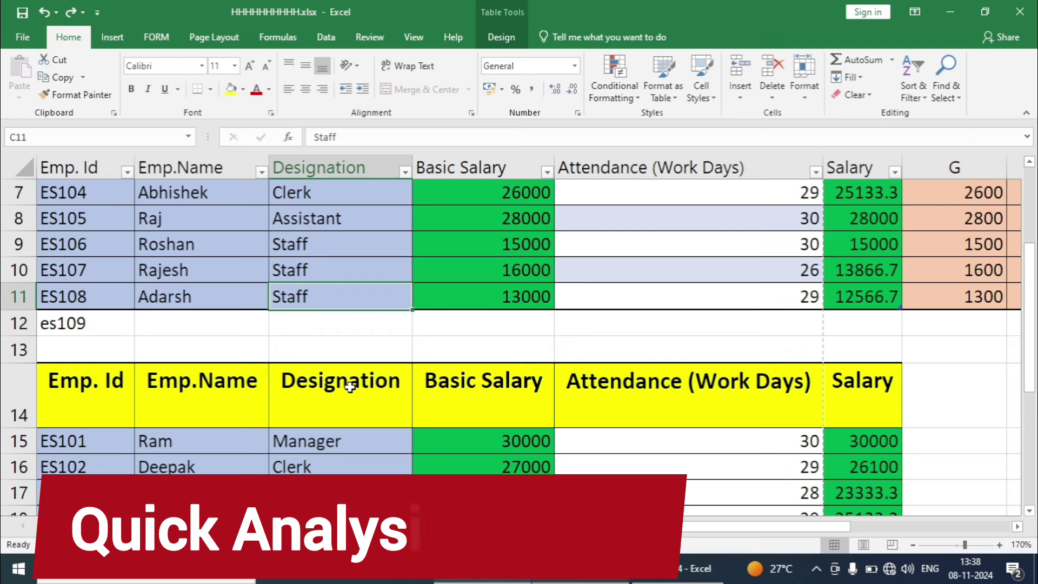
key("Down")
key("Down")
key("Down")
key("Down")
key("Down")
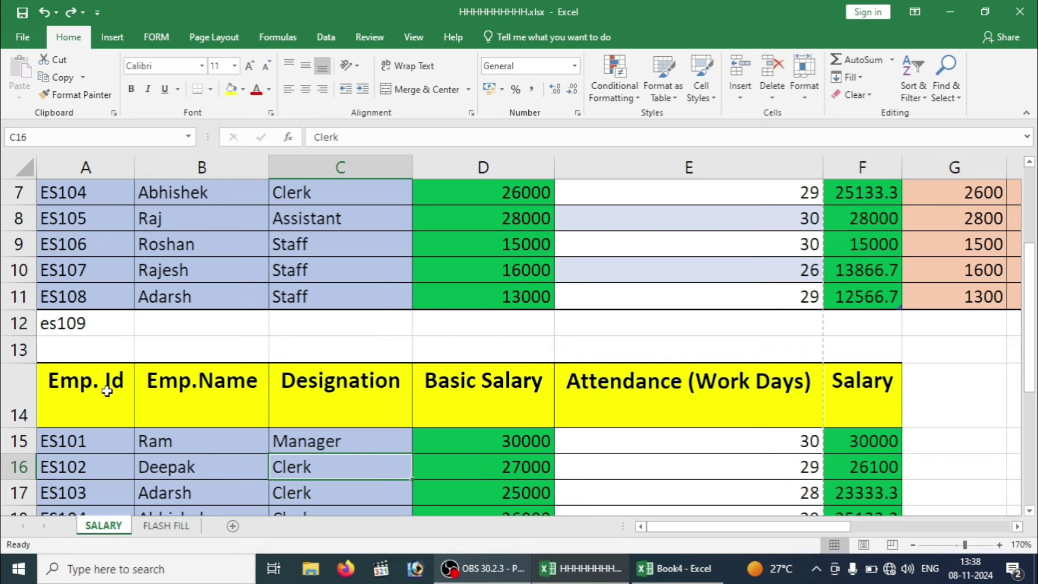
left_click_drag(112, 389, 711, 501)
mouse_move(708, 565)
left_mouse_down()
mouse_move(483, 435)
mouse_move(484, 447)
left_mouse_up()
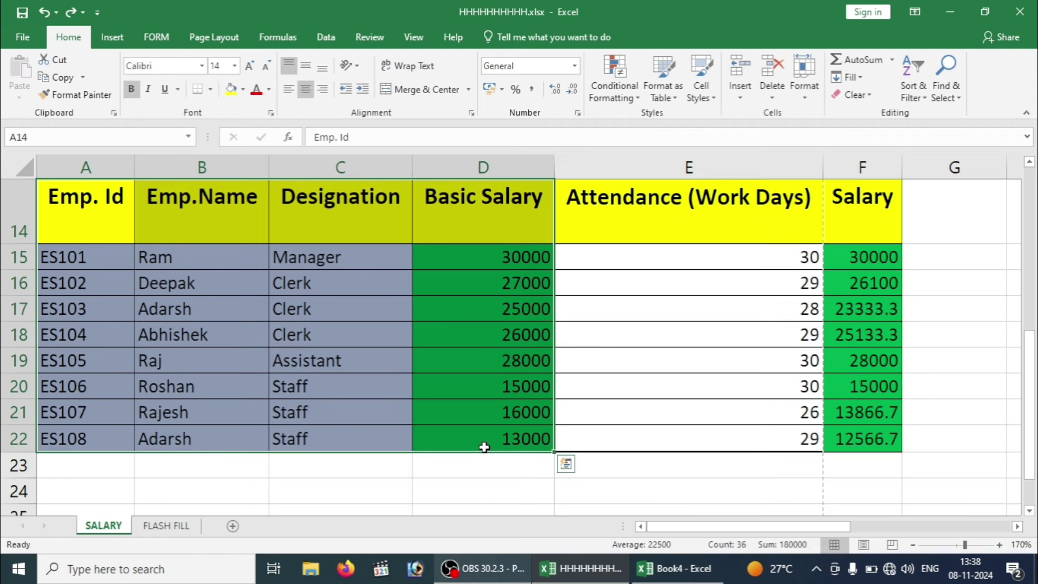
key("ctrl+q")
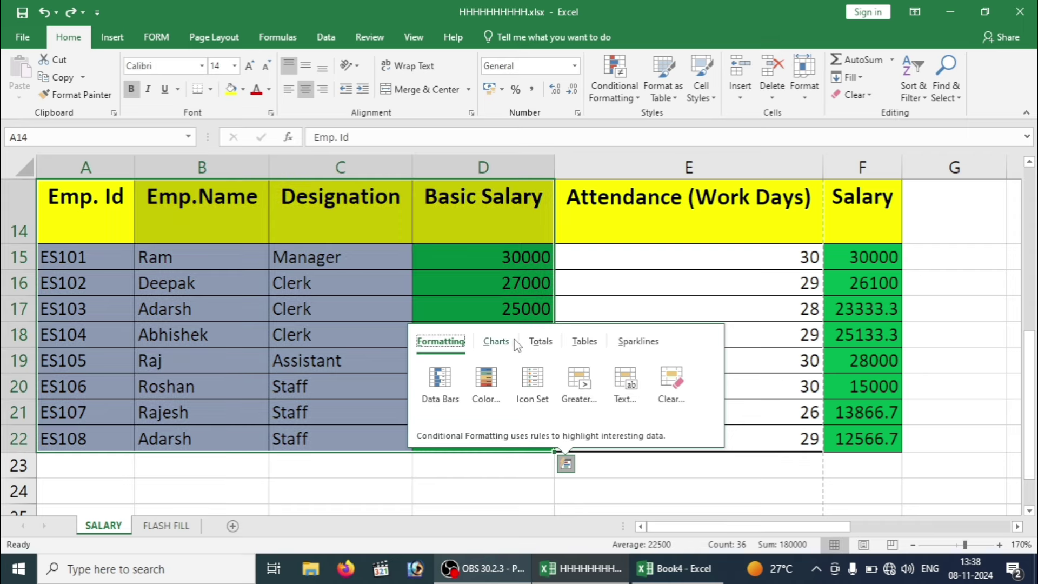
left_click(496, 342)
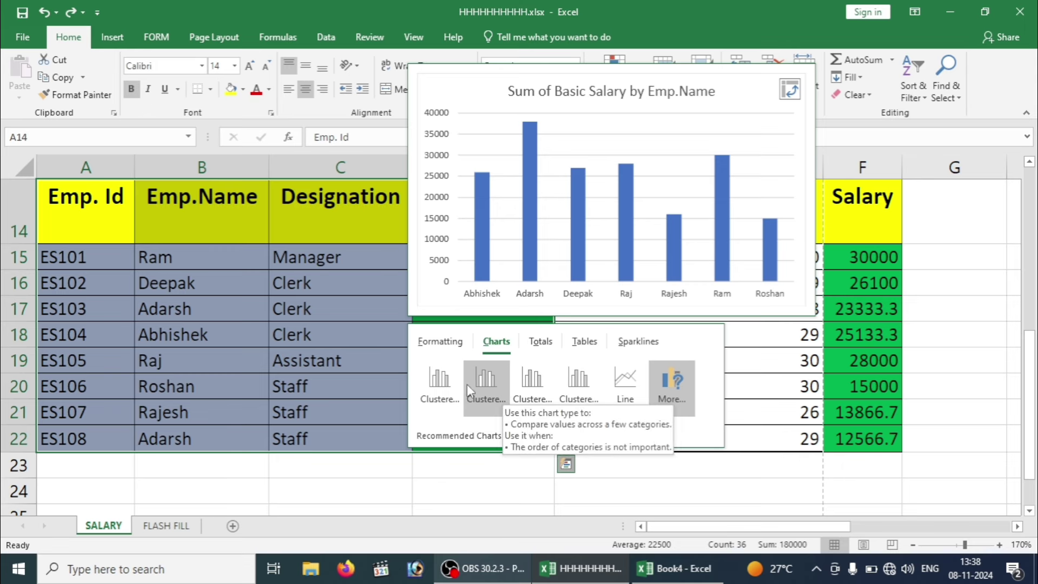
left_click(452, 385)
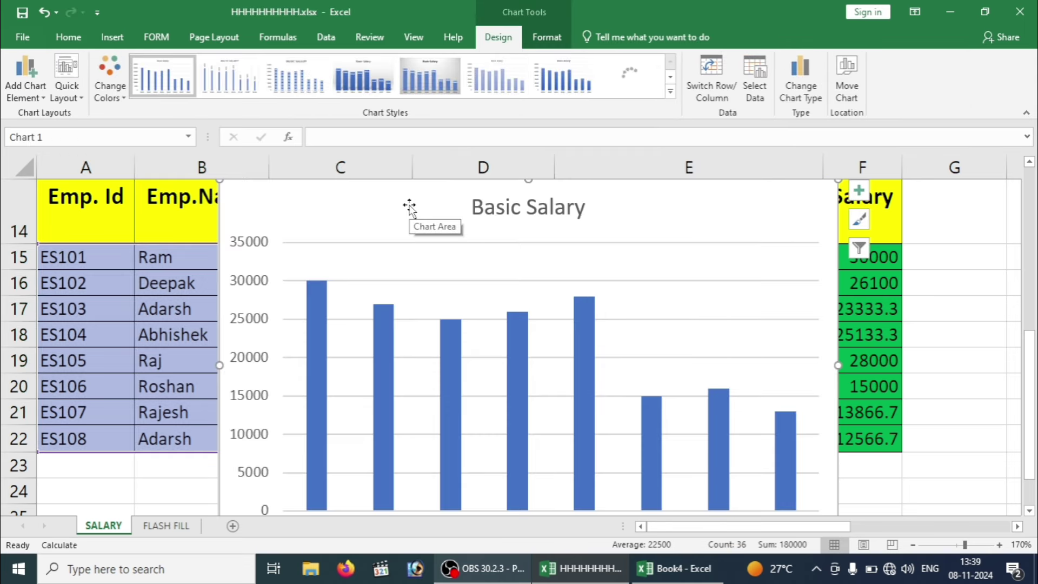
key("ctrl+z")
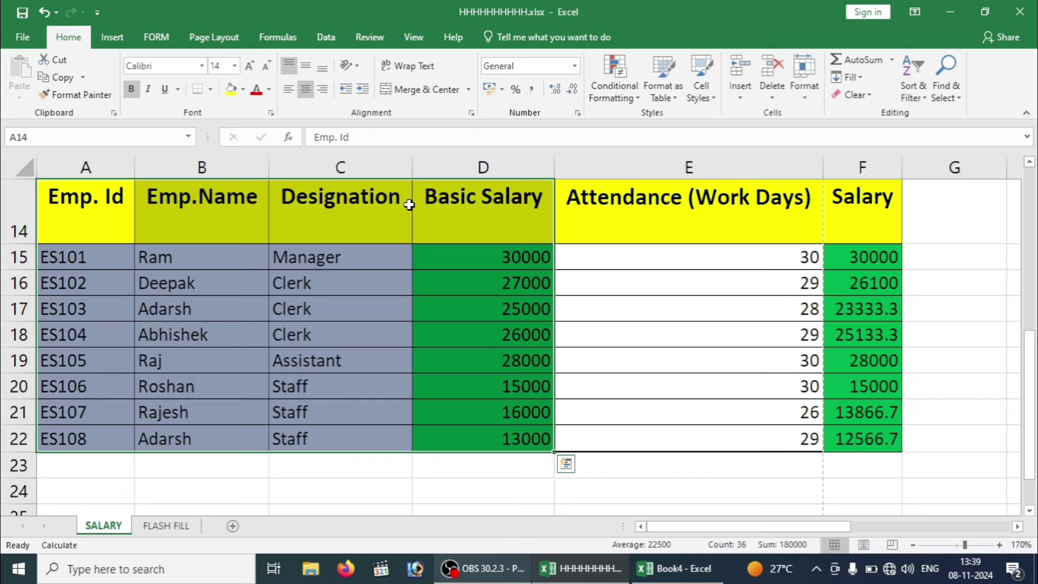
key("Down")
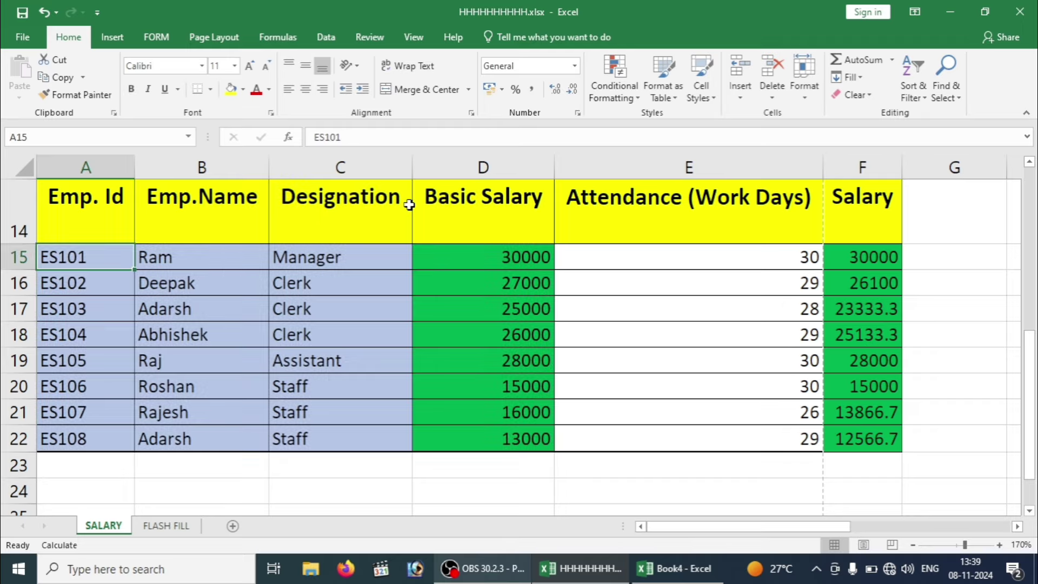
- Enter the word ram in cell C25
key("Down")
key("Down")
key("Down")
key("Down")
key("Down")
key("Down")
key("Down")
key("Down")
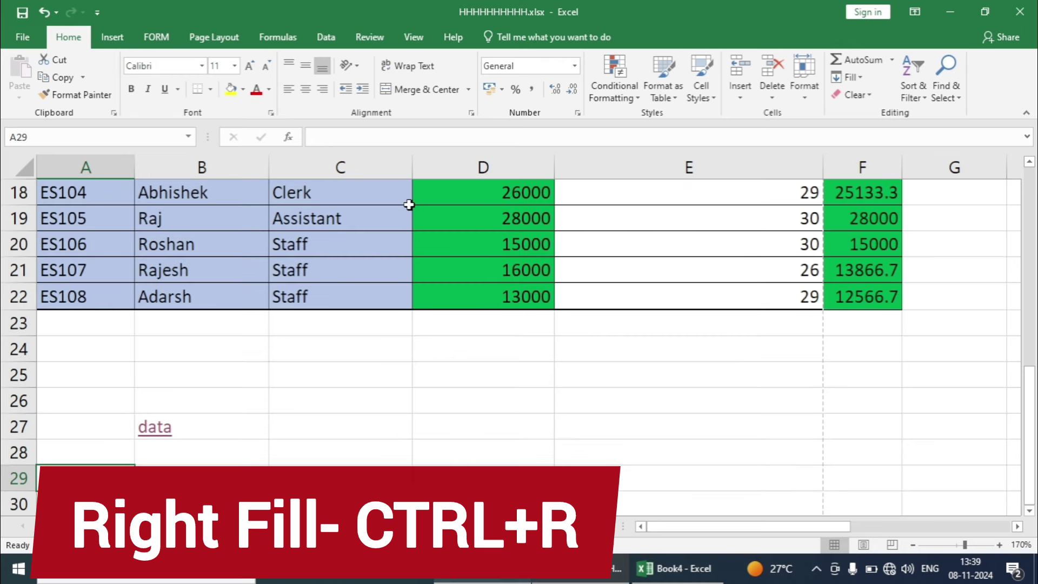
key("Right")
key("Right")
key("Right")
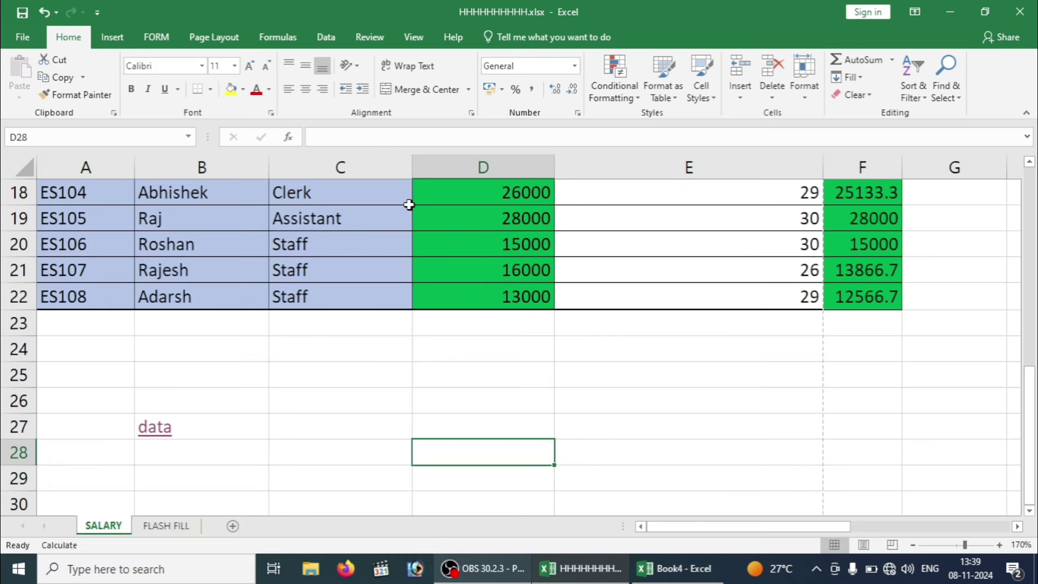
key("Up")
key("Up")
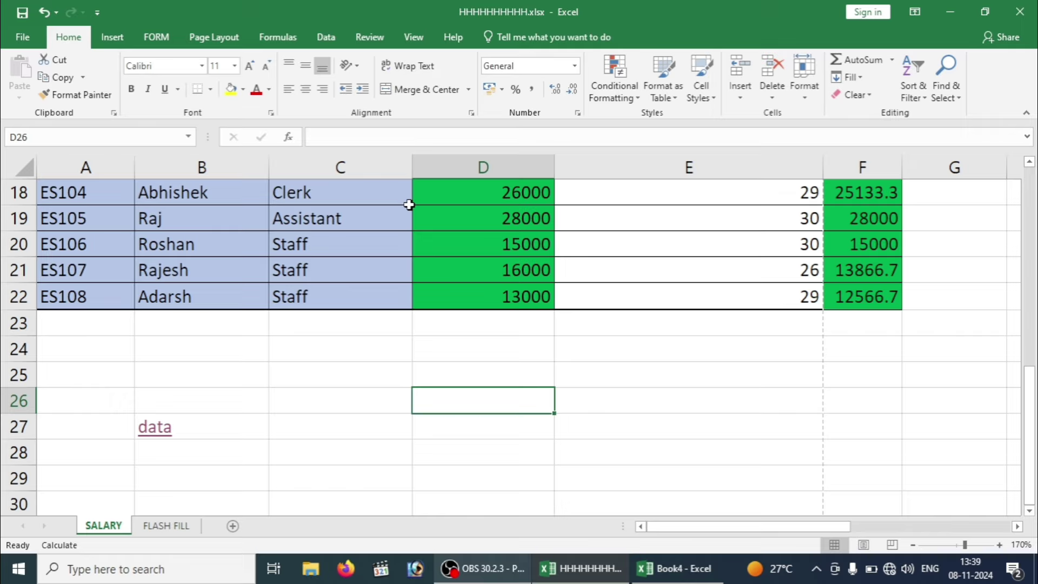
key("Left")
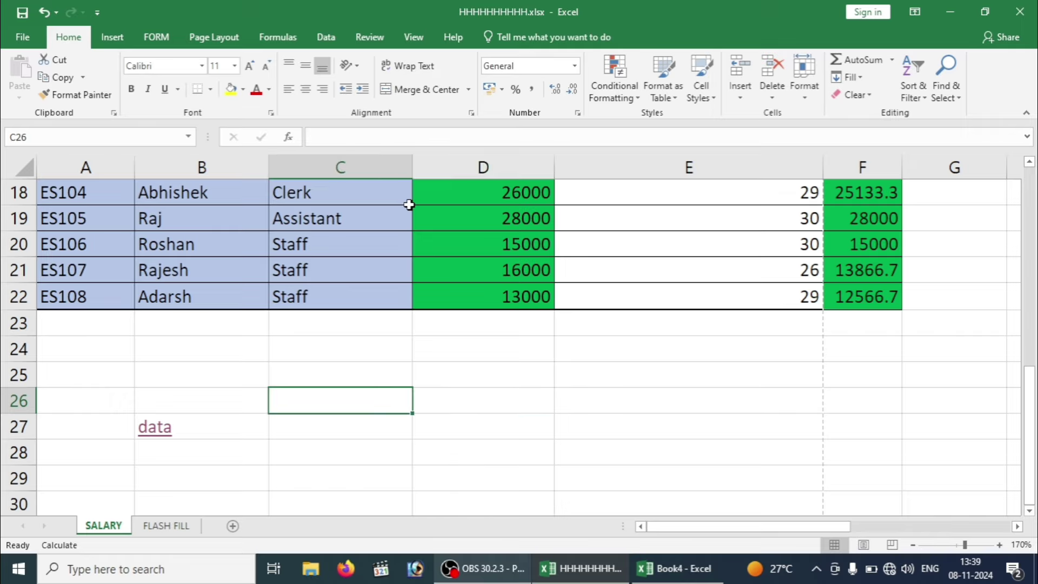
key("Down")
key("Left")
key("Left")
key("Right")
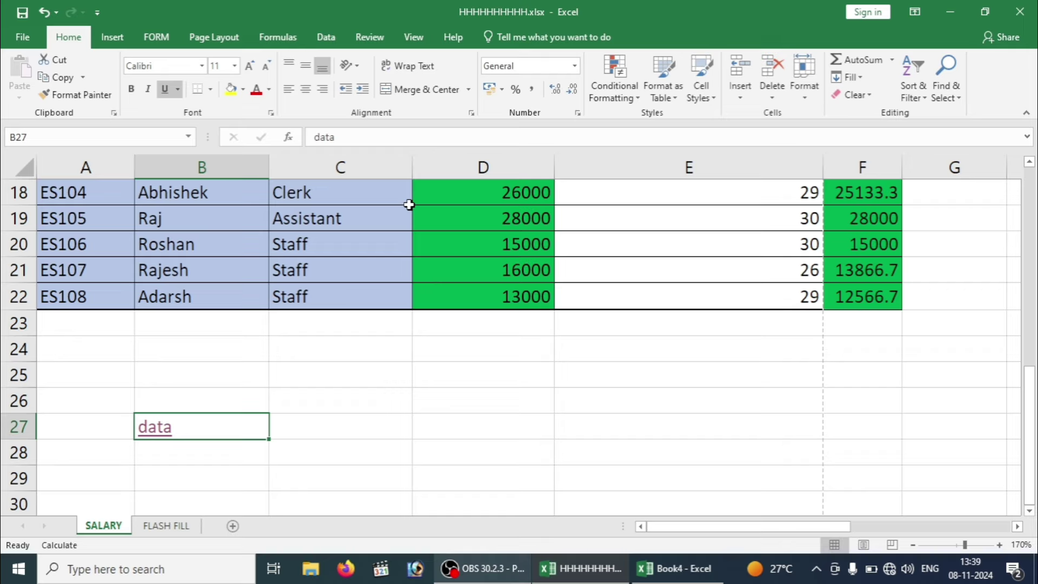
left_click(367, 380)
type("t")
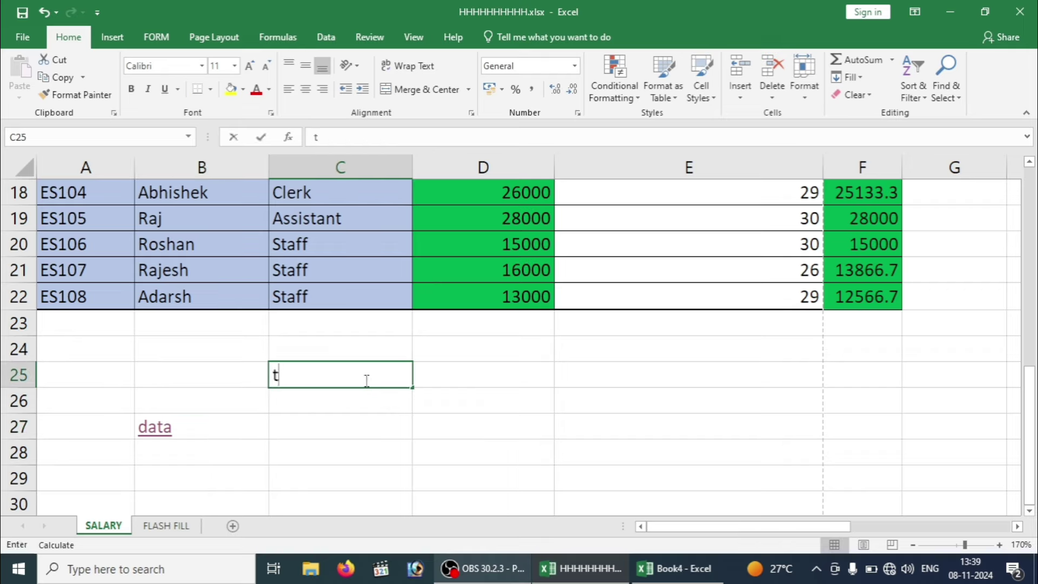
type("ram")
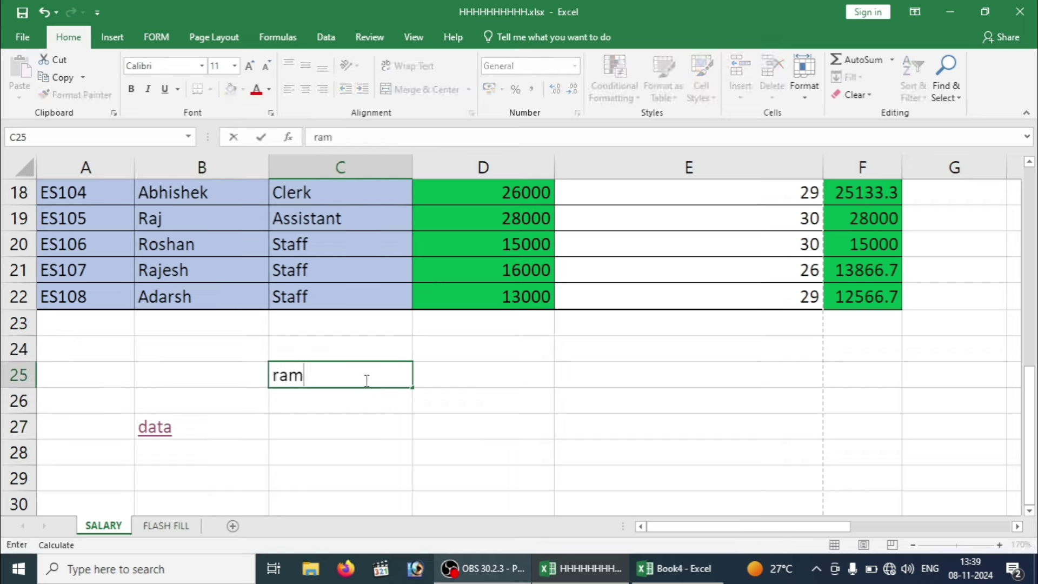
key("Return")
- Fill ram right across C25:F25 with Ctrl+R and save the workbook
left_click(343, 370)
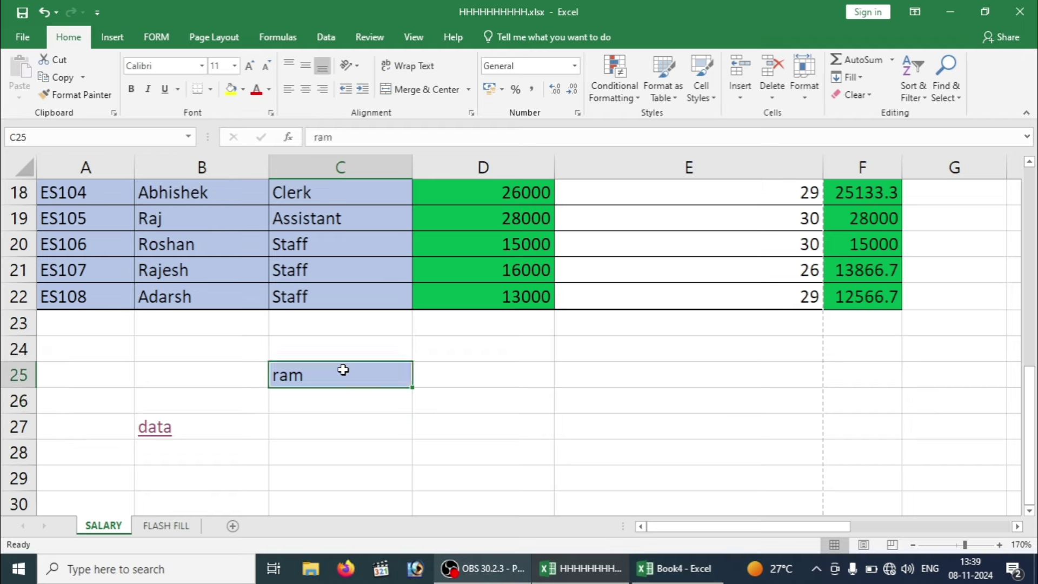
left_click_drag(343, 369, 868, 374)
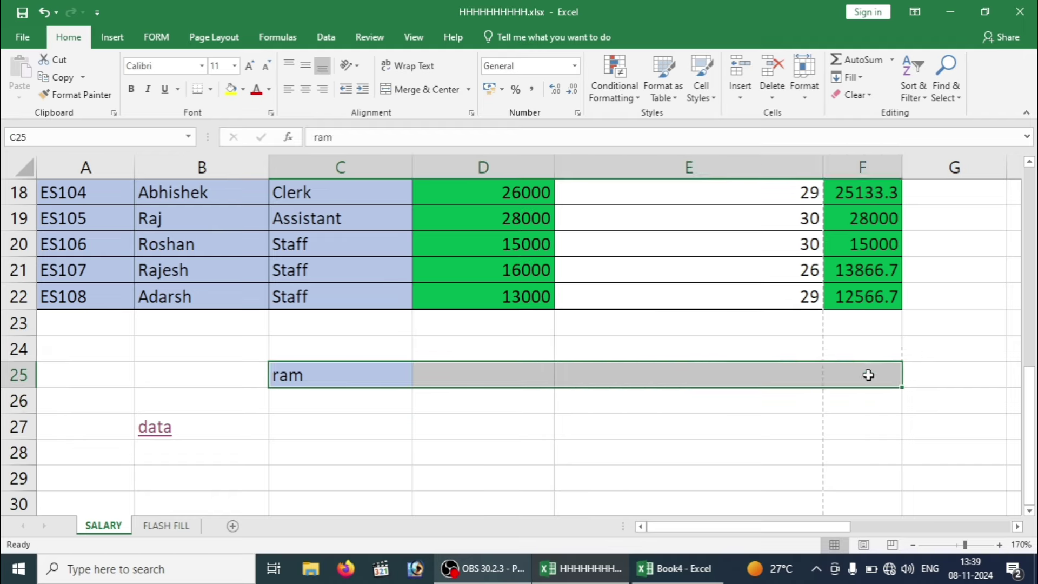
key("ctrl+r")
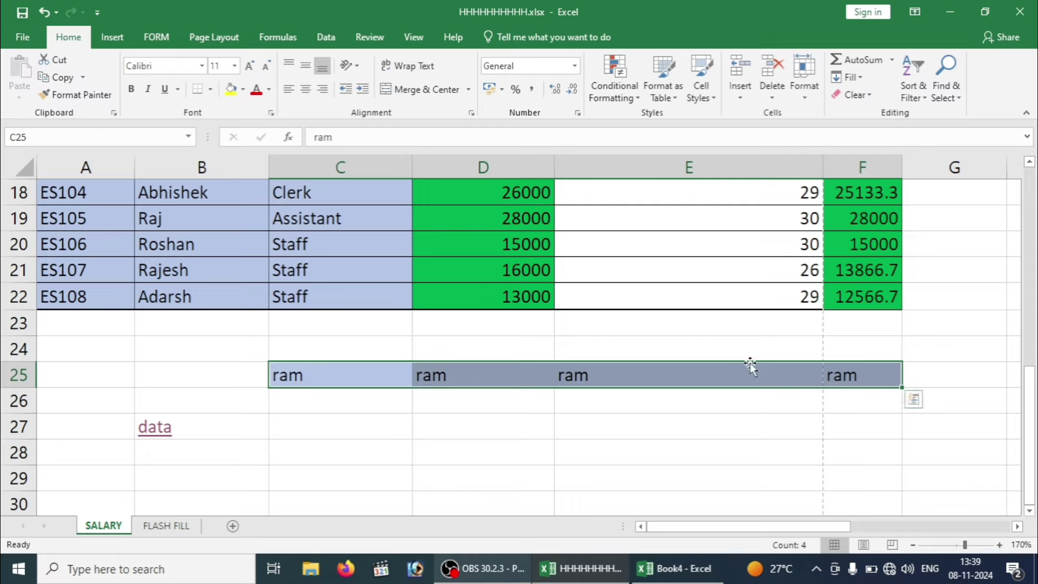
key("ctrl+s")
left_click(500, 418)
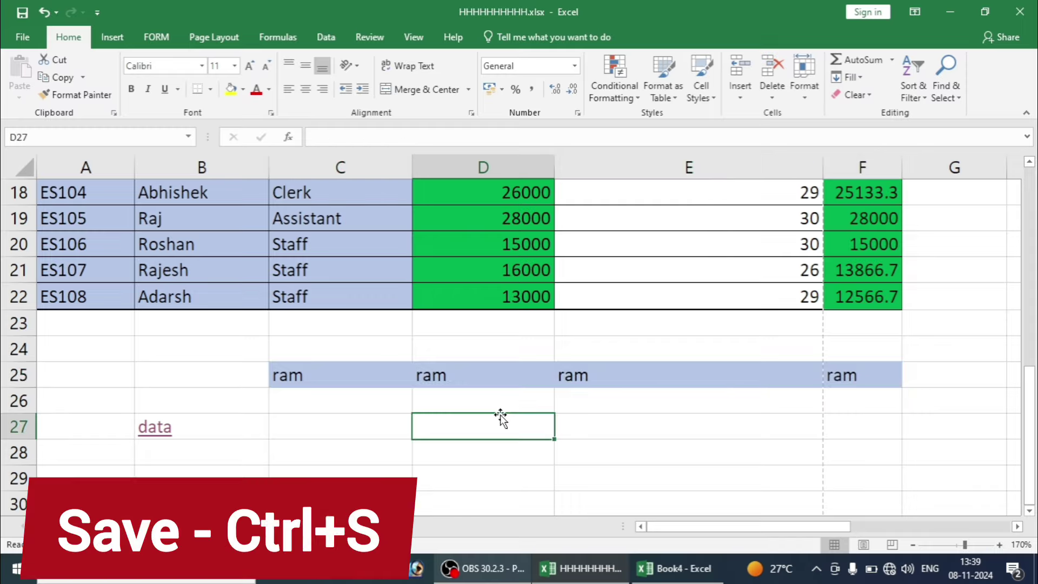
key("ctrl+s")
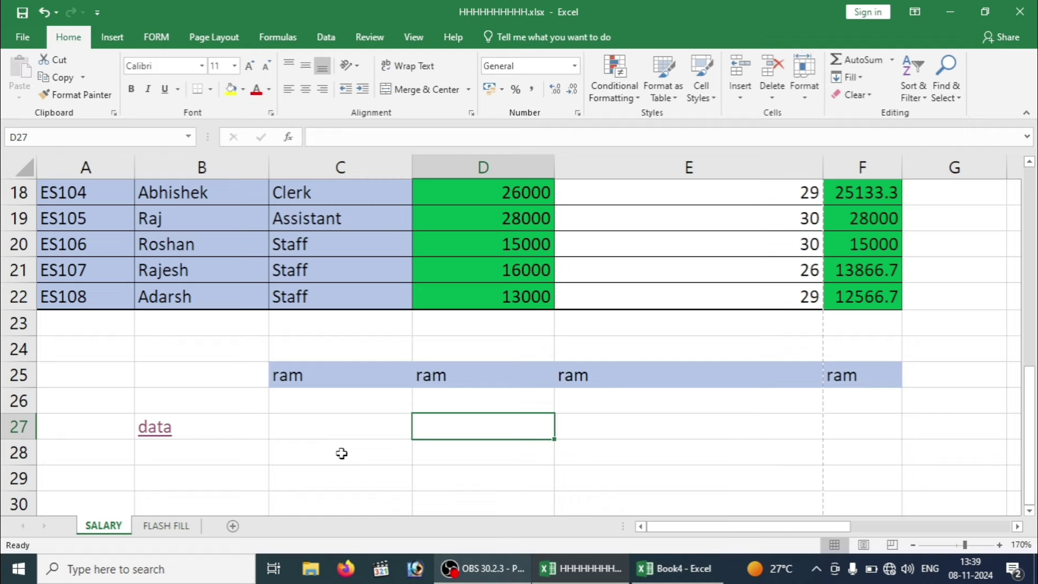
left_click(654, 573)
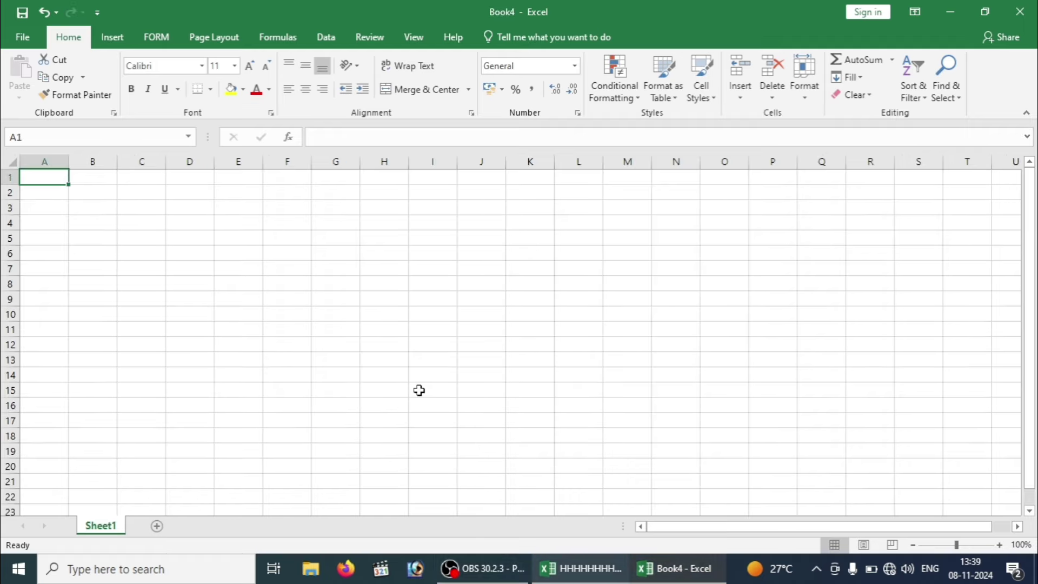
left_click(319, 326)
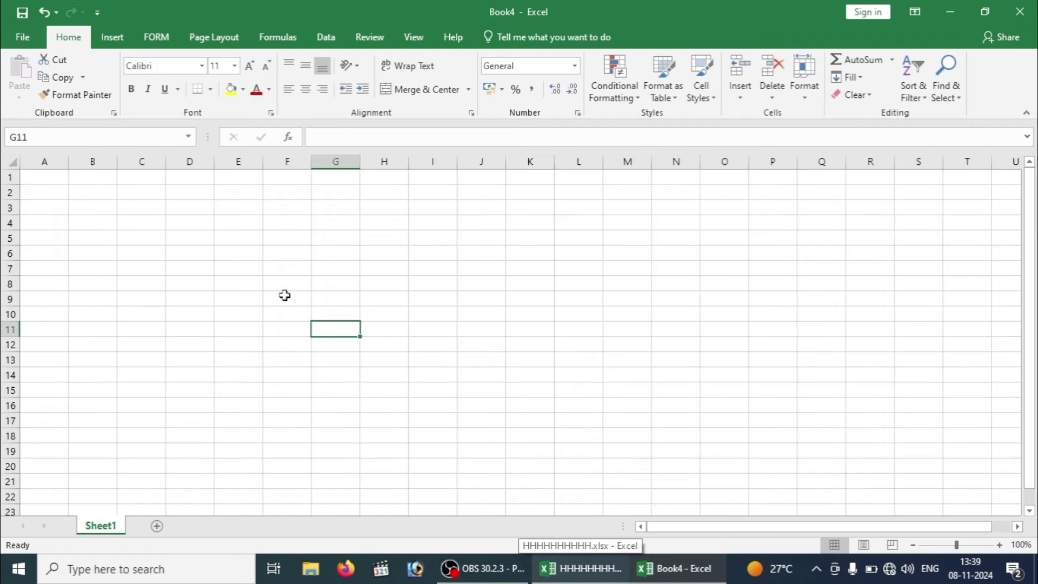
key("ctrl+s")
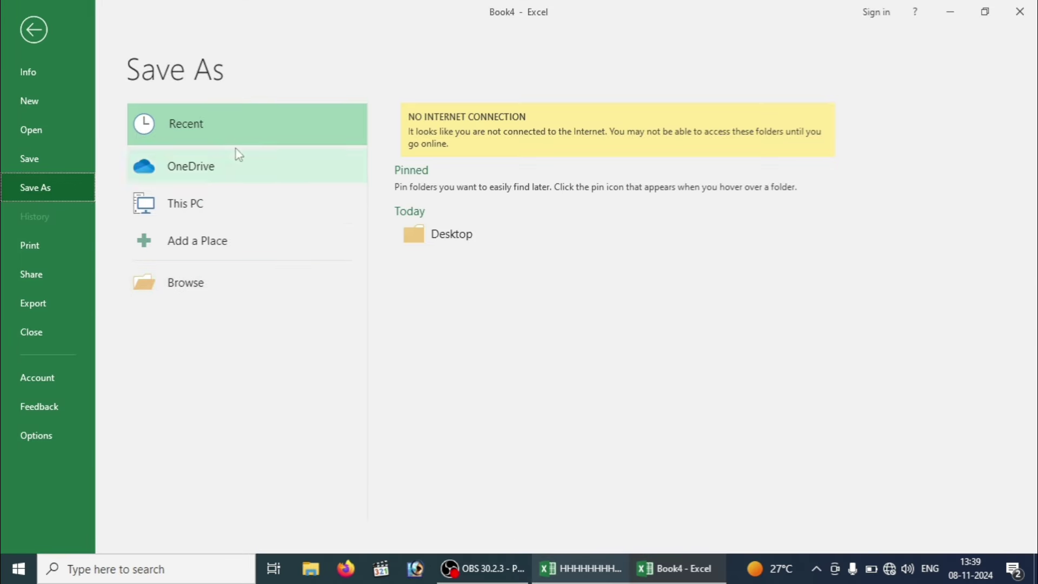
left_click(33, 32)
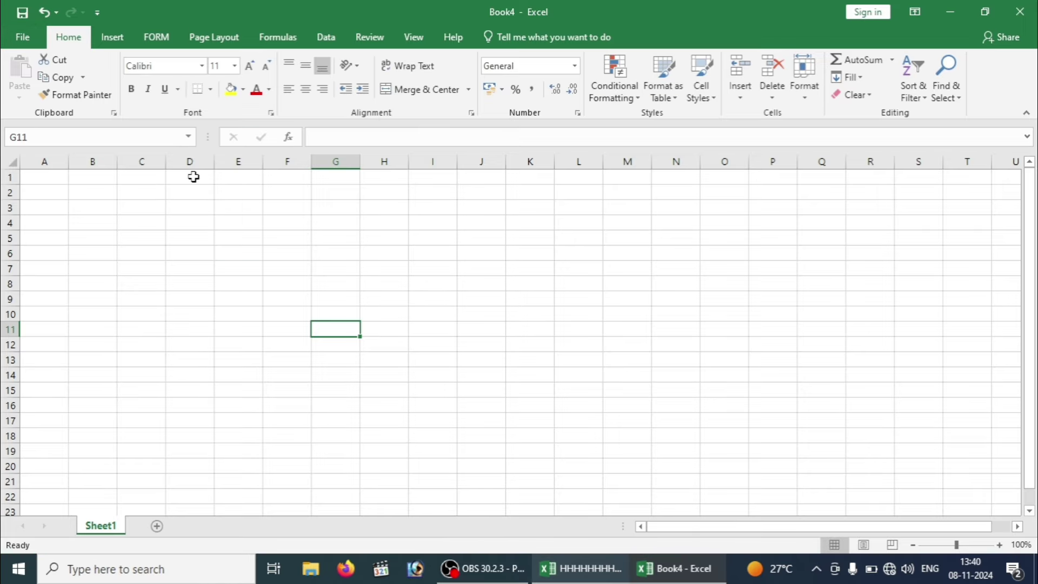
left_click(372, 334)
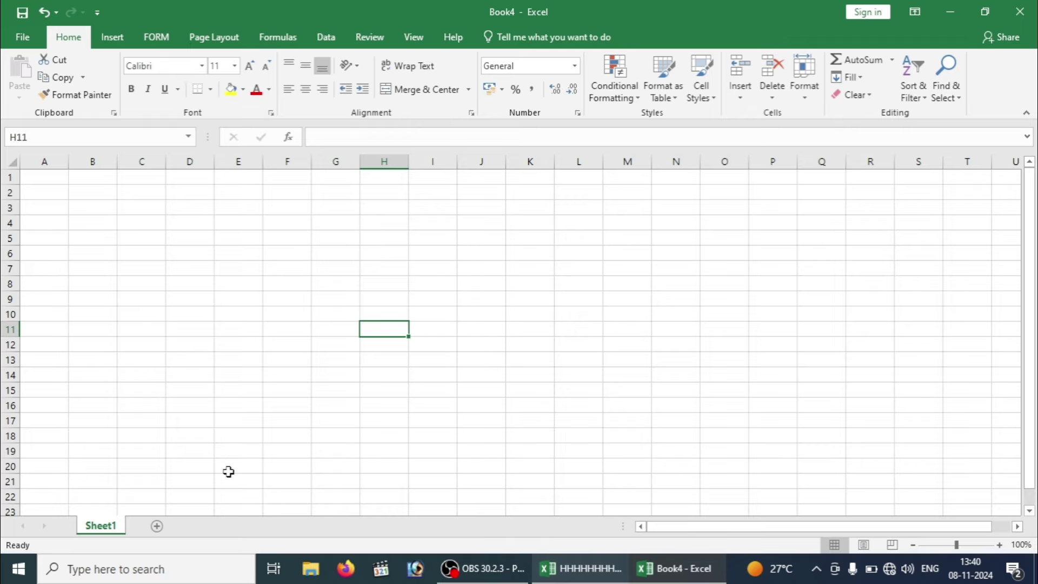
left_click(677, 568)
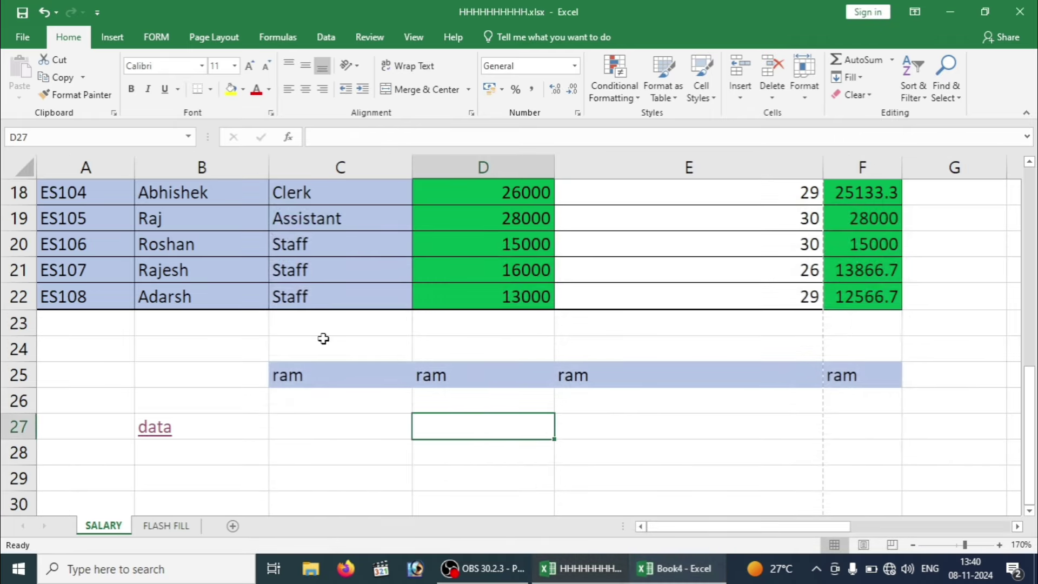
left_click(242, 272)
key("Down")
key("Up")
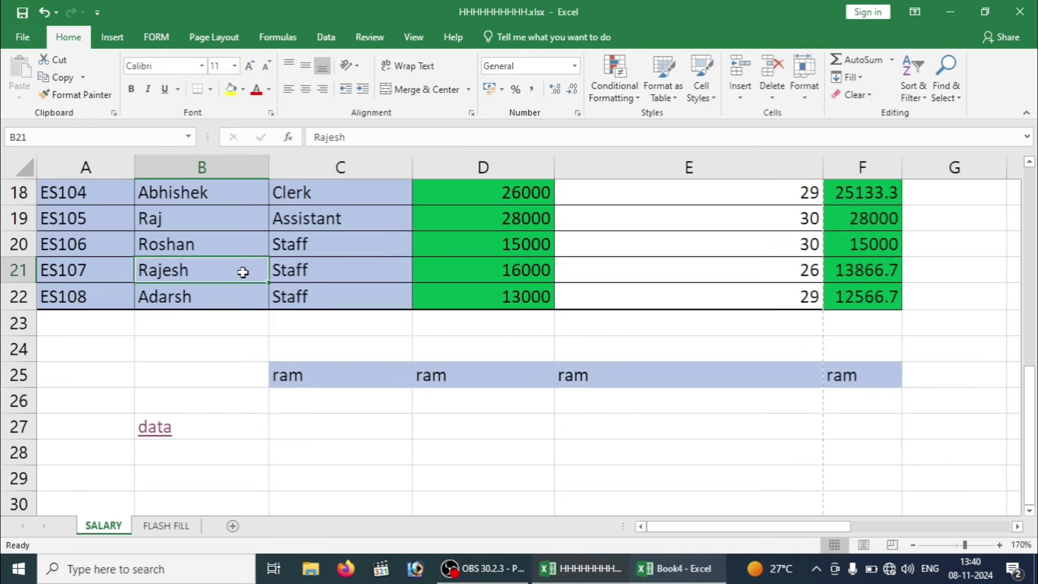
key("Up")
key("Up")
key("Up")
key("Left")
key("Down")
key("Down")
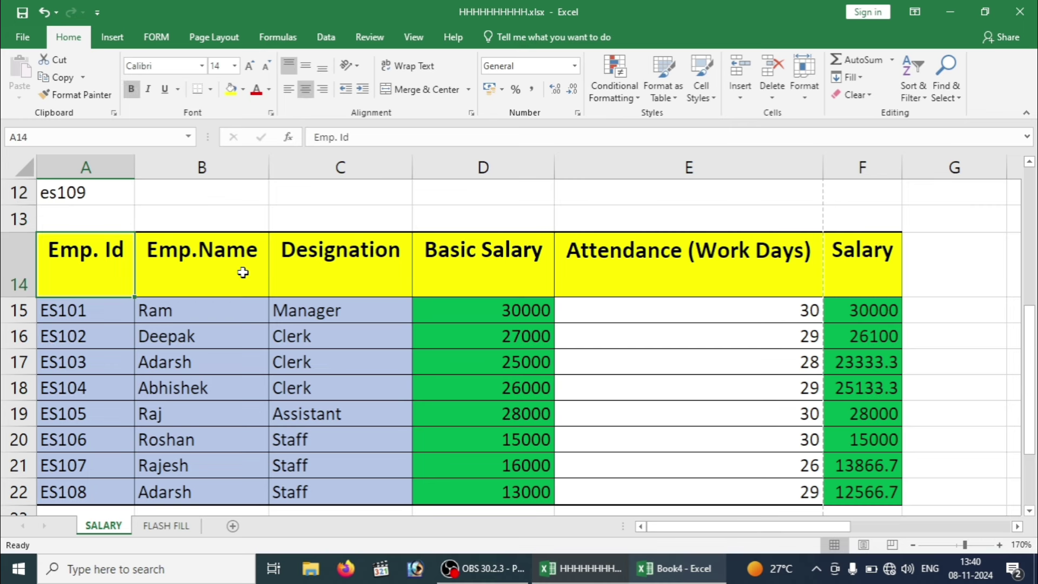
- Convert the range A14:F22 into a table, Table2, with filterable headers
key("ctrl+shift+Right")
key("ctrl+shift+Down")
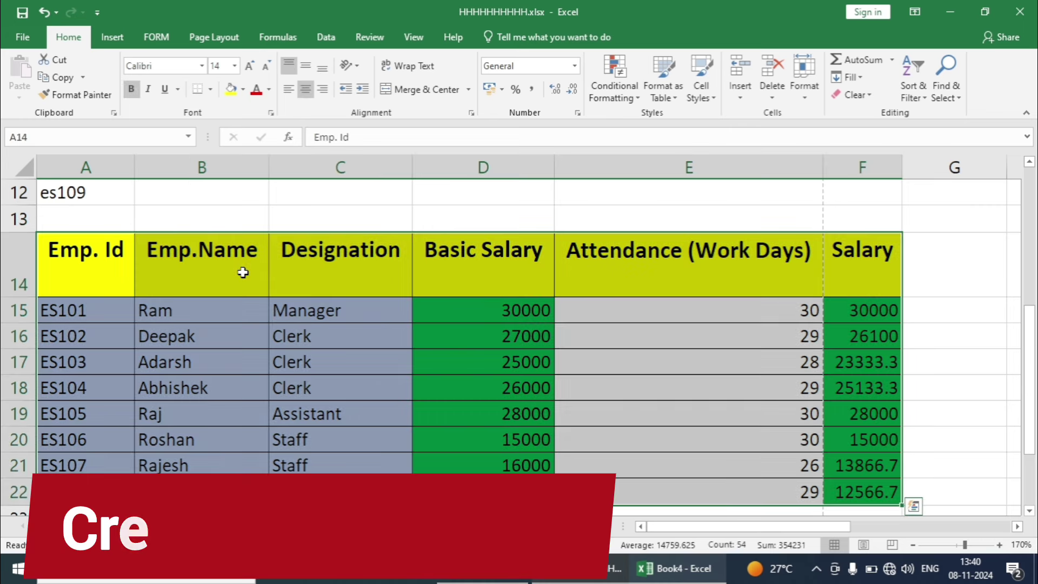
key("ctrl+t")
key("Return")
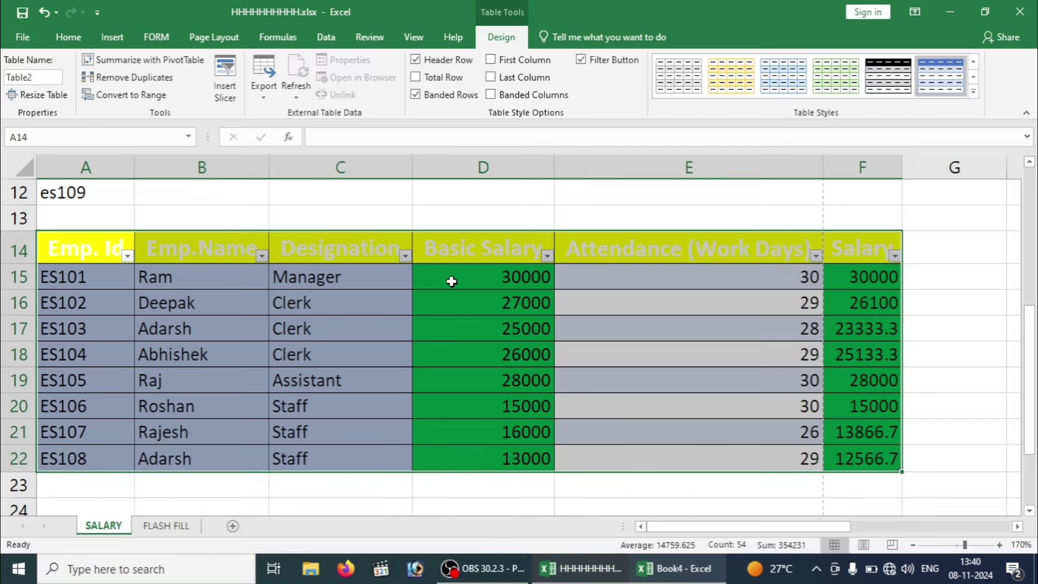
mouse_move(98, 241)
left_mouse_down()
mouse_move(398, 254)
mouse_move(880, 238)
left_mouse_up()
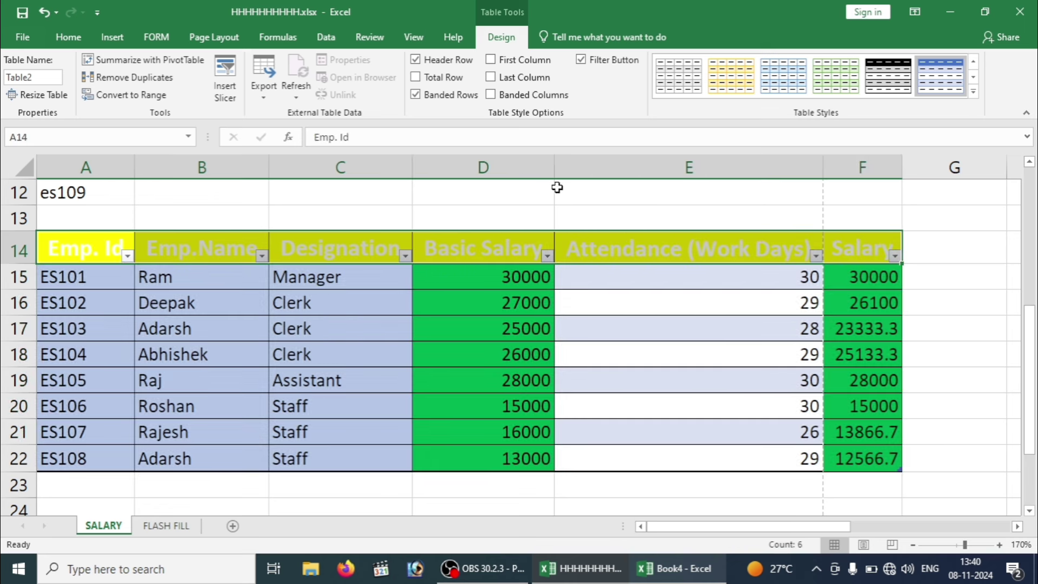
- Underline the Table2 header row, Emp. Id through Salary, and make its text red
right_click(327, 255)
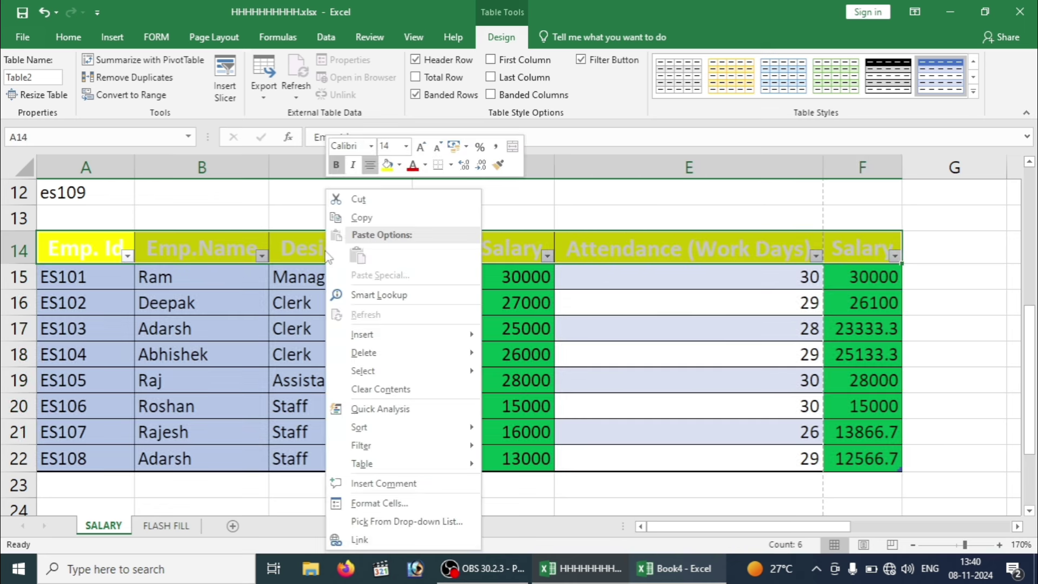
key("Escape")
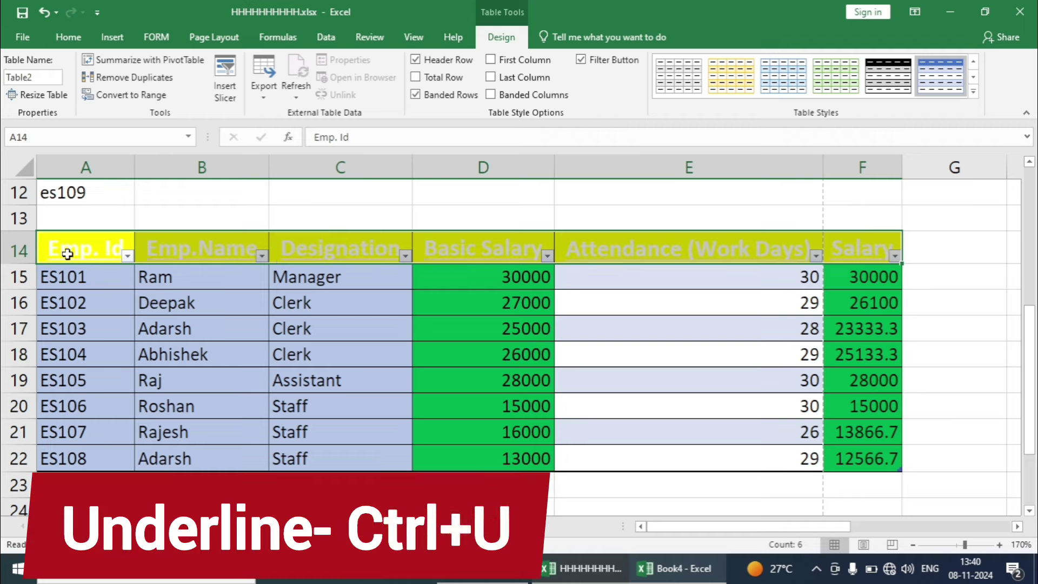
left_click(68, 38)
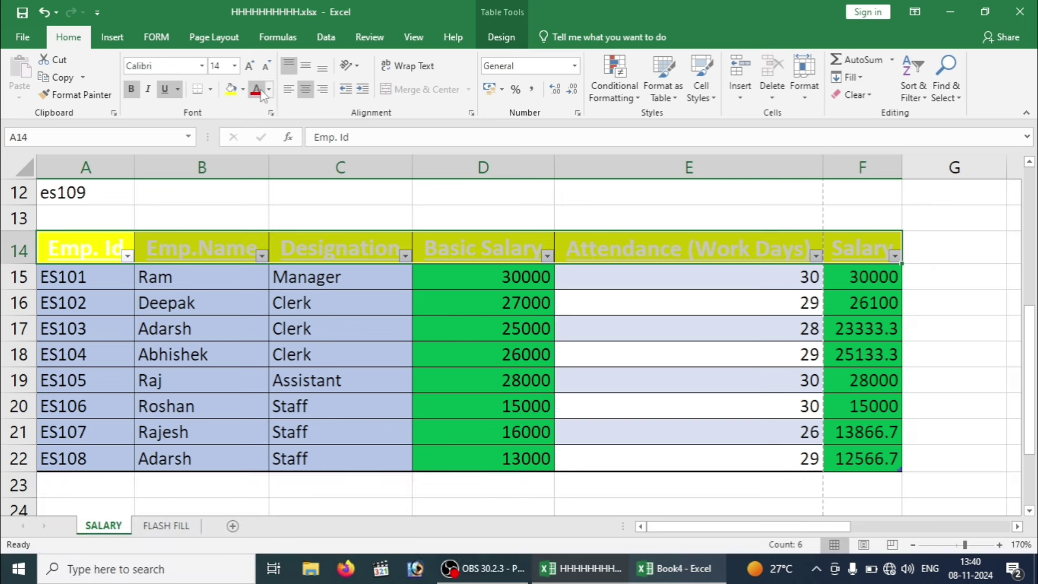
left_click(259, 91)
left_click(314, 354)
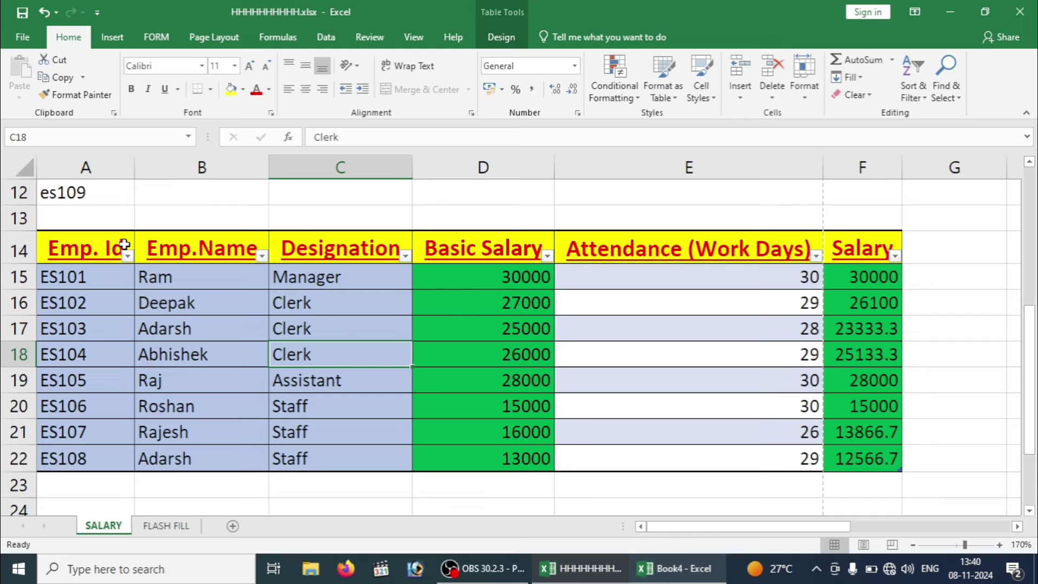
- Select the salary table A14:F22 and copy it with Ctrl+C
left_click(89, 253)
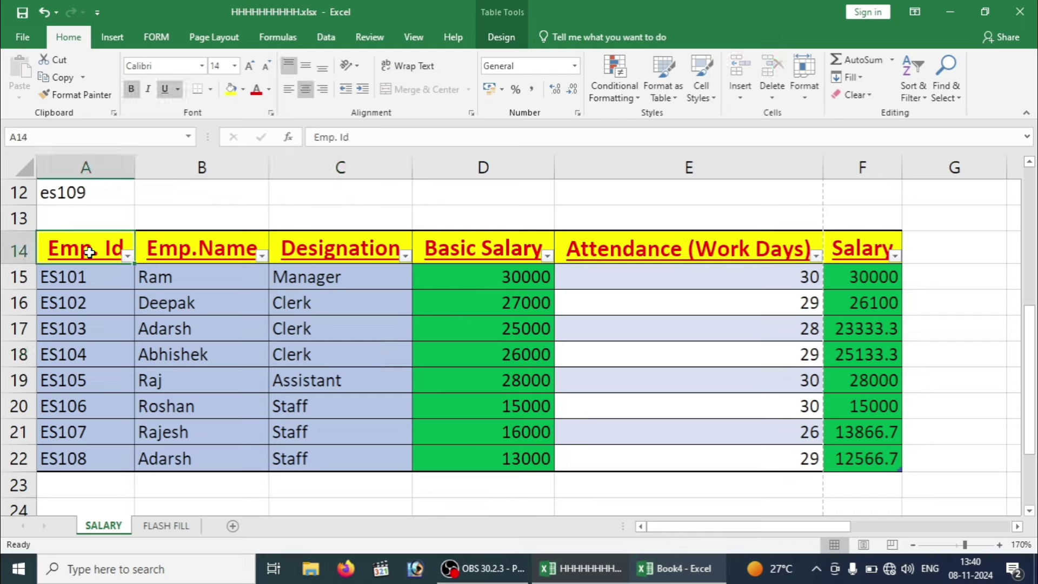
left_click_drag(89, 253, 855, 452)
key("ctrl+c")
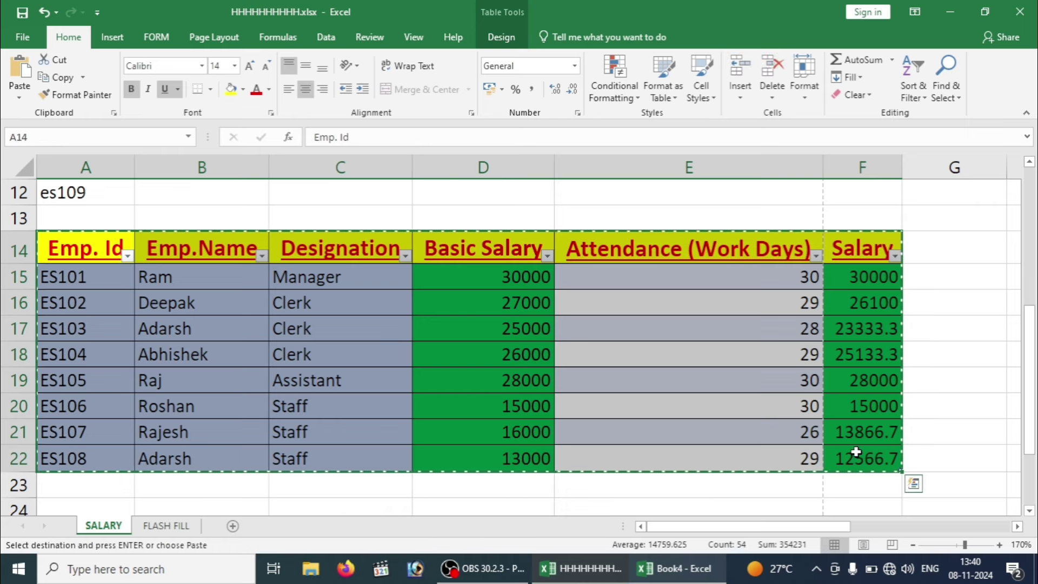
- Go to M14 as the paste target, then undo back to the plain original table
key("Right")
key("Right")
key("Right")
key("Right")
key("Right")
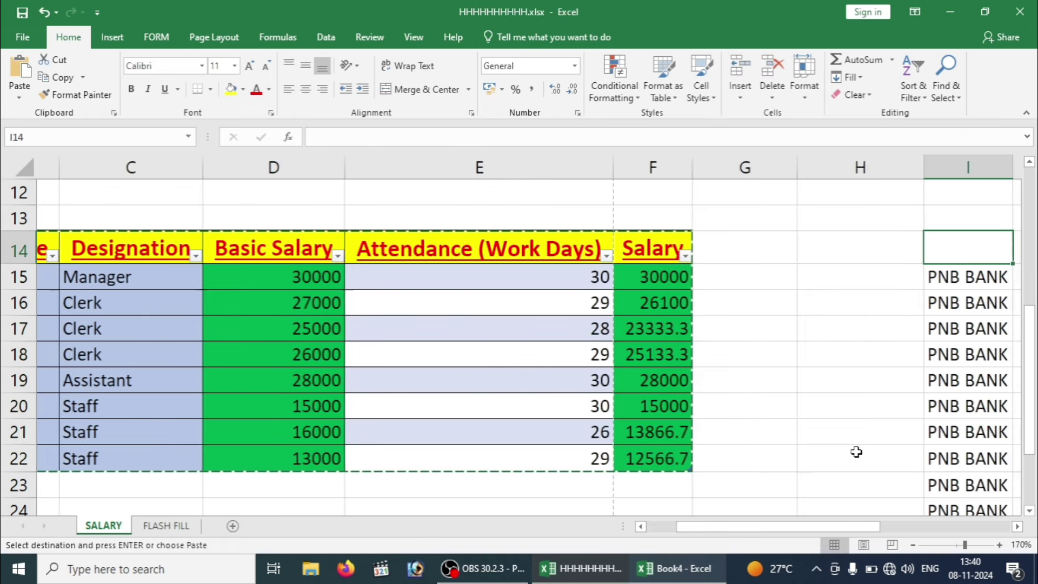
key("Right")
key("Right")
key("Right")
key("Right")
key("Right")
key("Right")
key("Left")
key("Left")
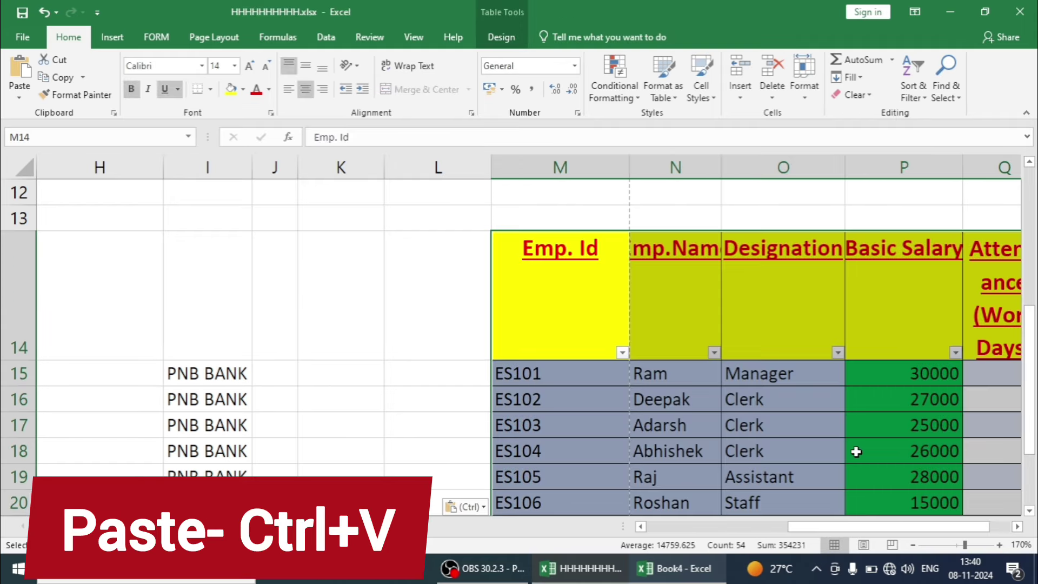
key("Left")
key("Left")
key("Left")
key("Left")
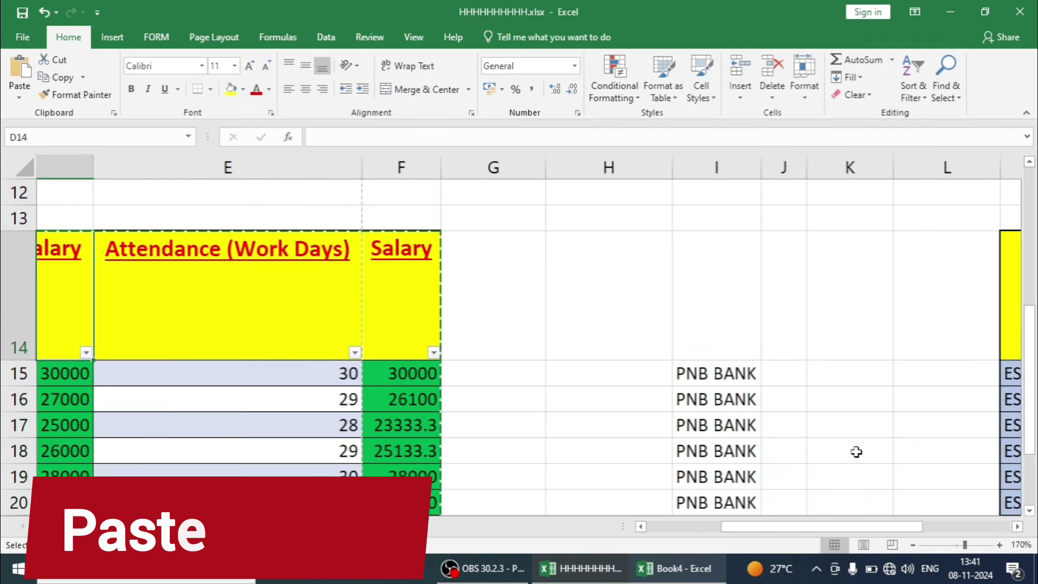
key("Left")
key("Left")
key("Left")
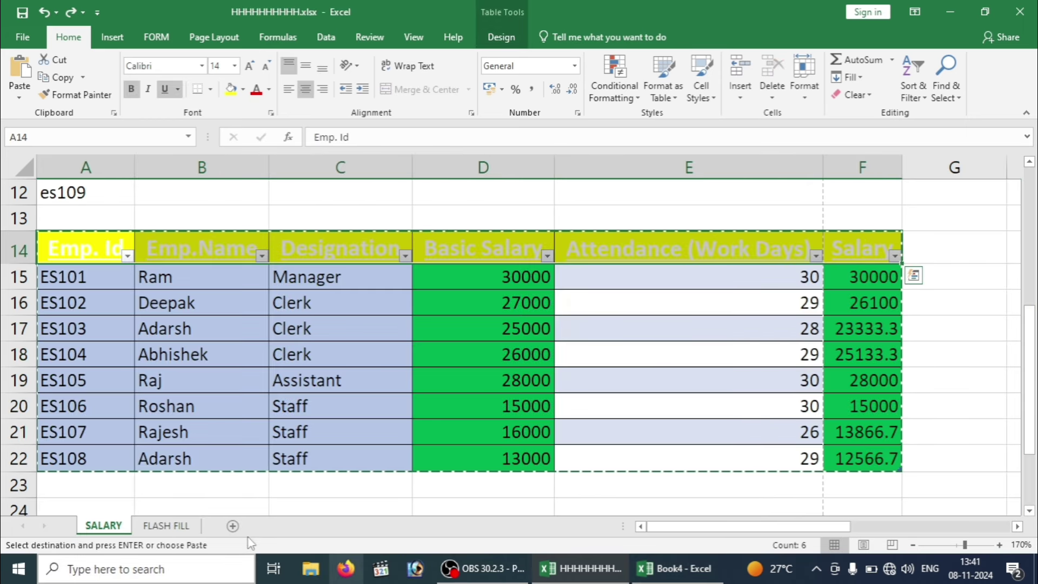
- Close HHHHHHHHHH.xlsx with Ctrl+W, choosing Don't Save to discard changes
key("ctrl+w")
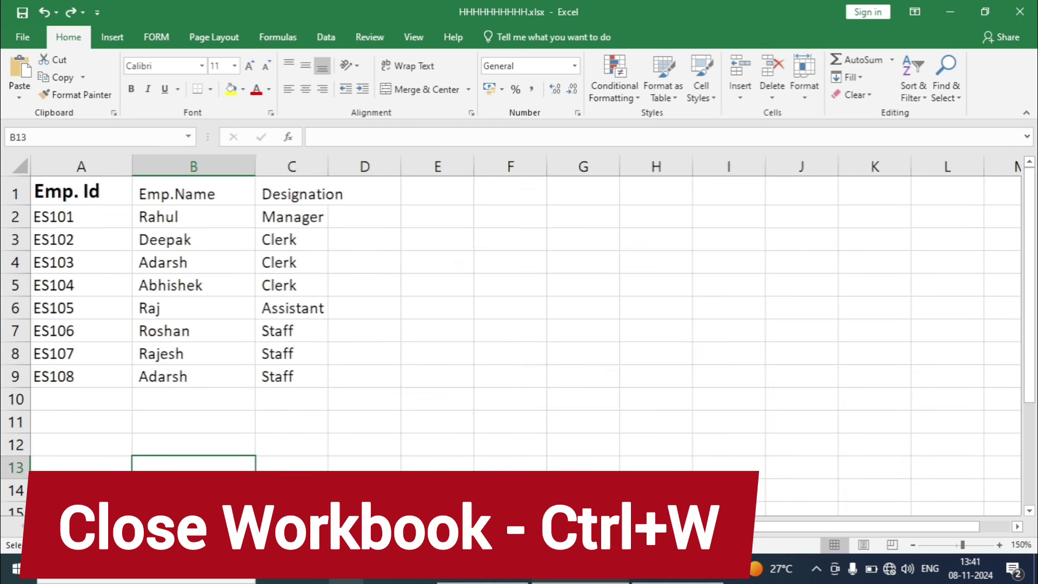
key("ctrl+w")
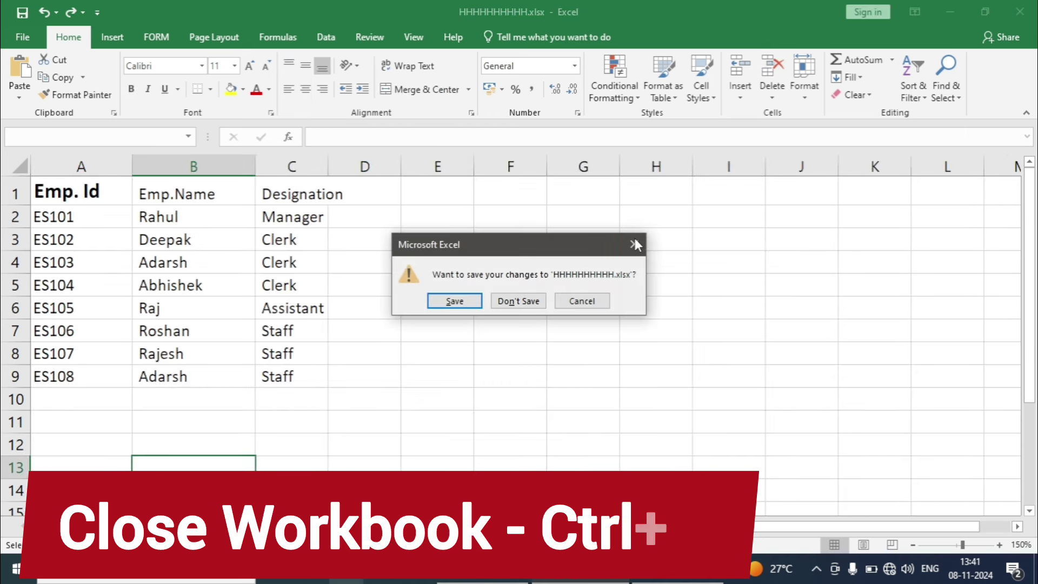
left_click(636, 240)
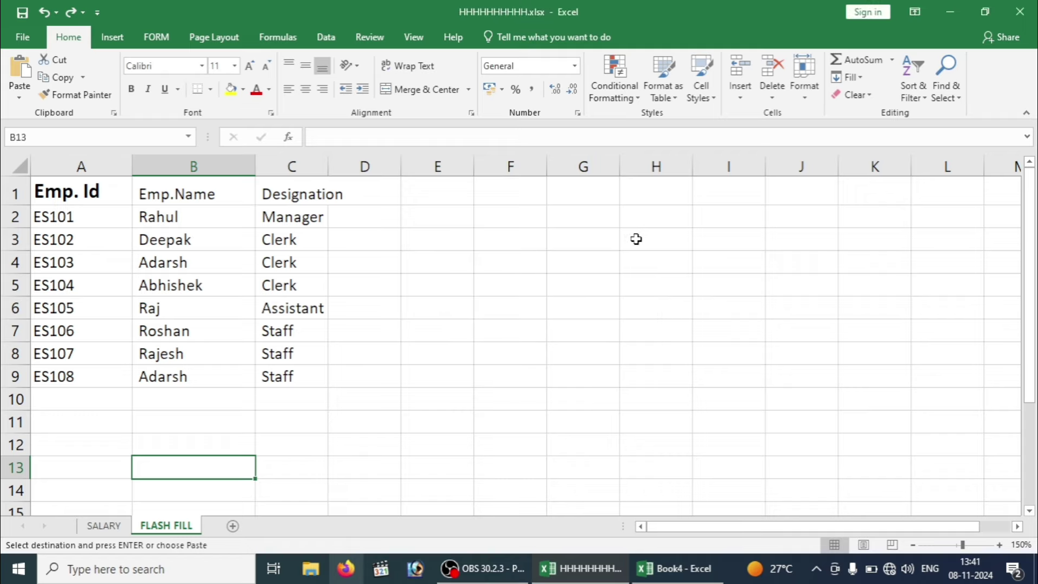
key("ctrl+w")
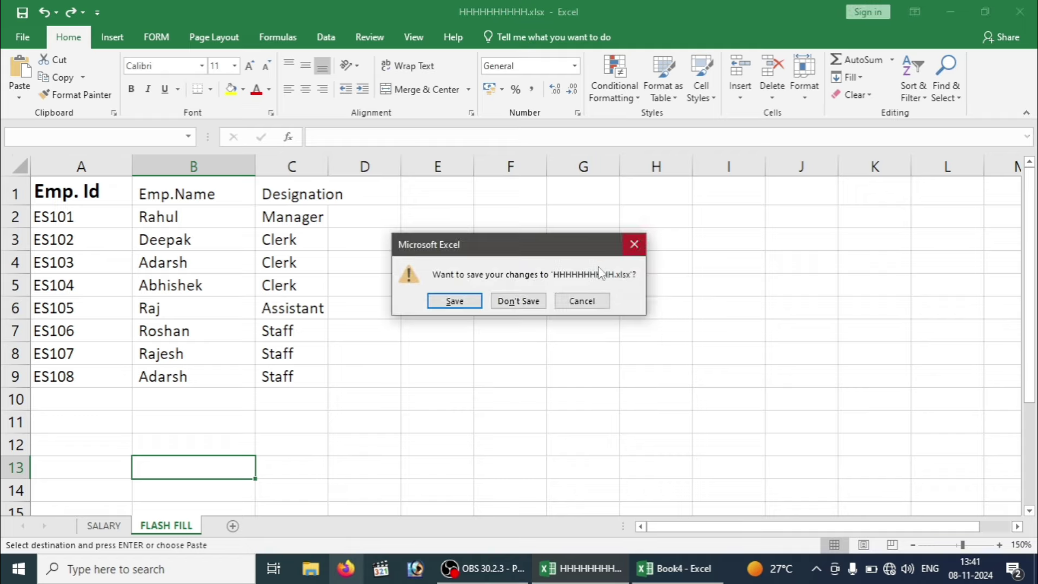
left_click(532, 295)
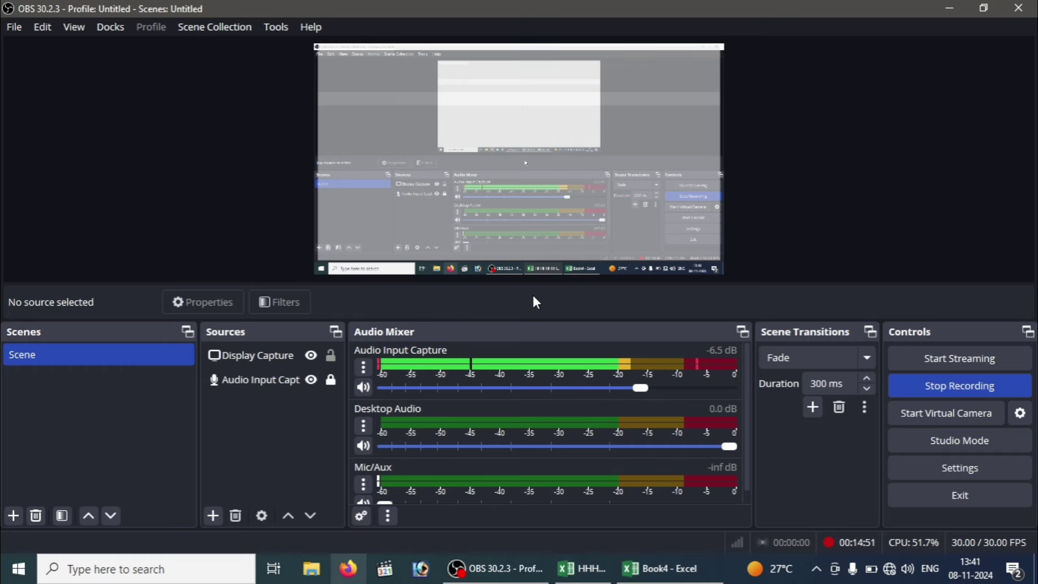
- Switch from OBS Studio to the blank Book4 workbook and select a cell in Sheet1
left_click(613, 567)
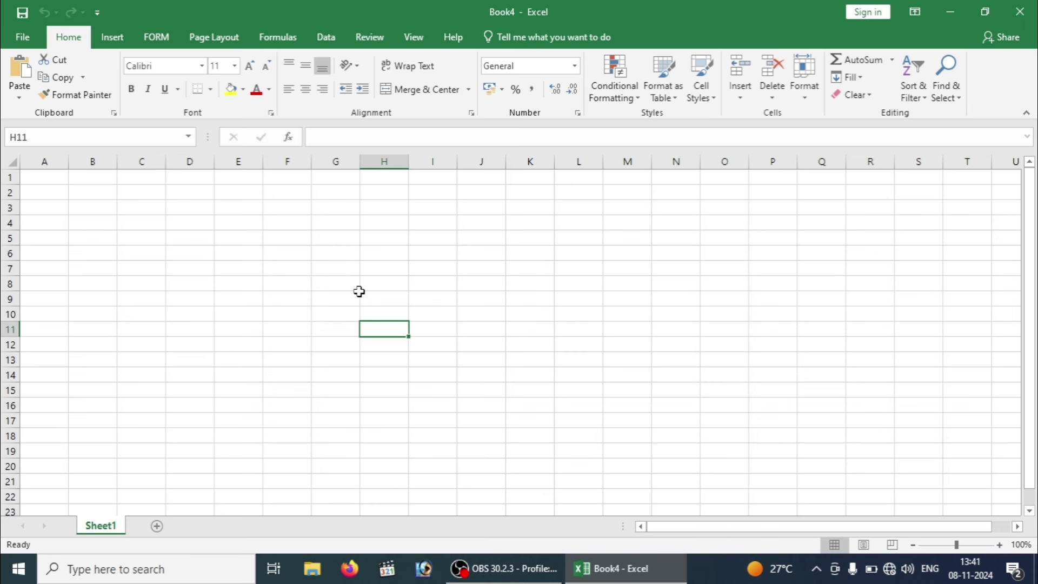
left_click(358, 296)
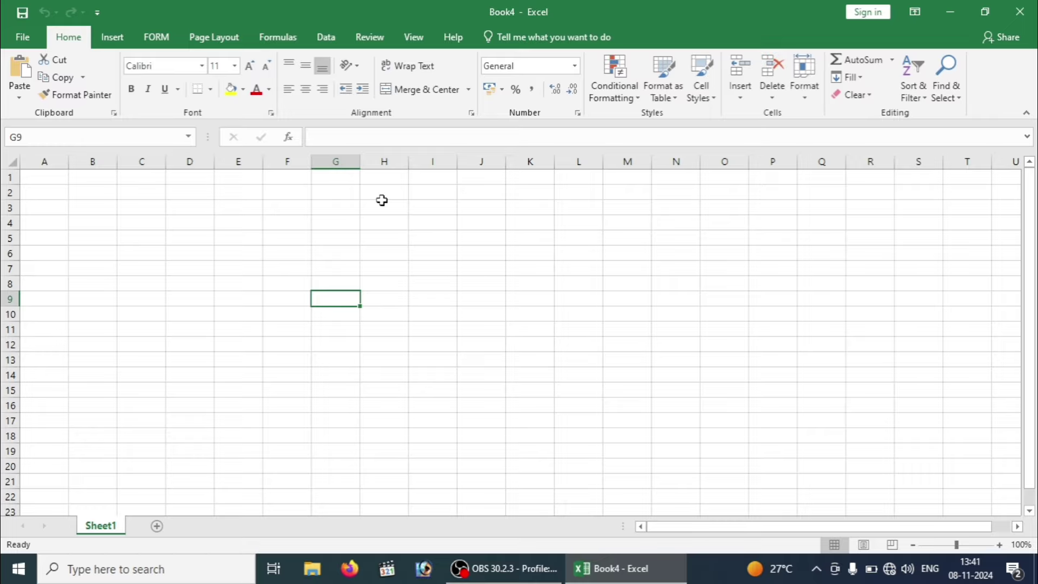
- Reopen HHHHHHHHHH.xlsx from the Recent list and select a cell in the employee table
left_click(22, 37)
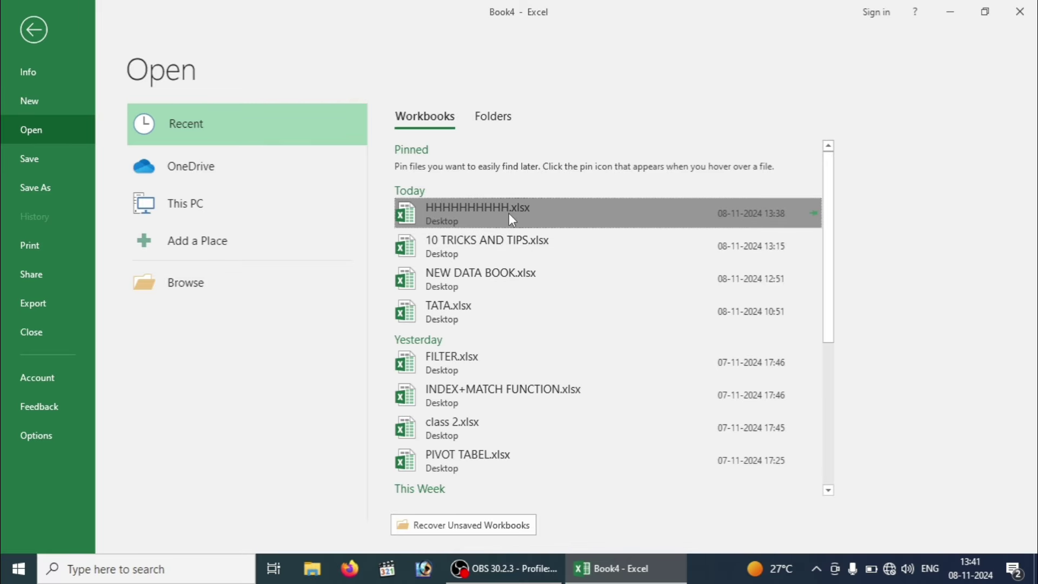
left_click(512, 218)
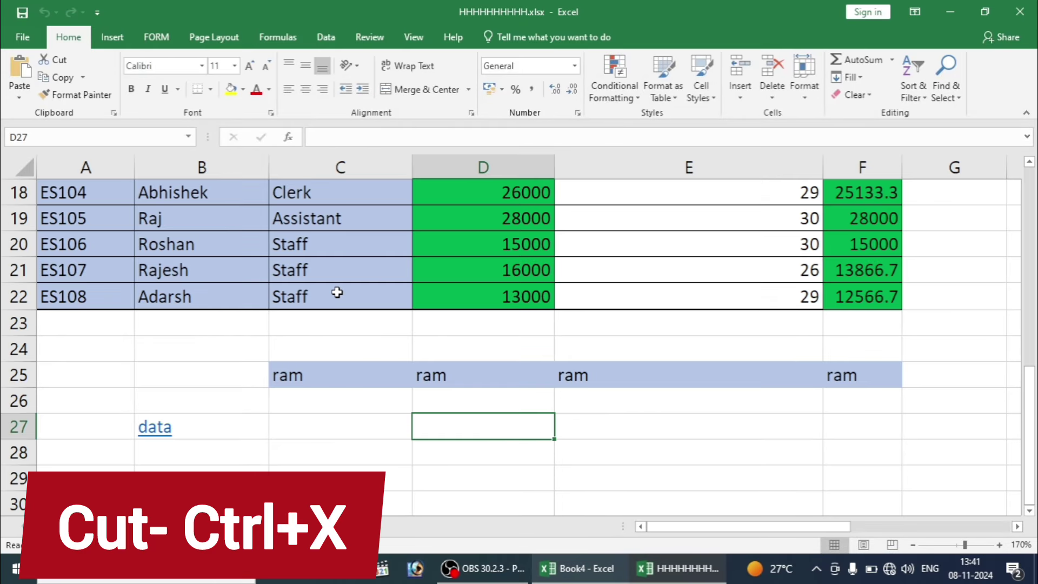
left_click(278, 297)
- Select the employee table A14:F22 from the Emp. Id header with Ctrl+Shift+arrows and copy it
key("Up")
key("Up")
key("Up")
key("Up")
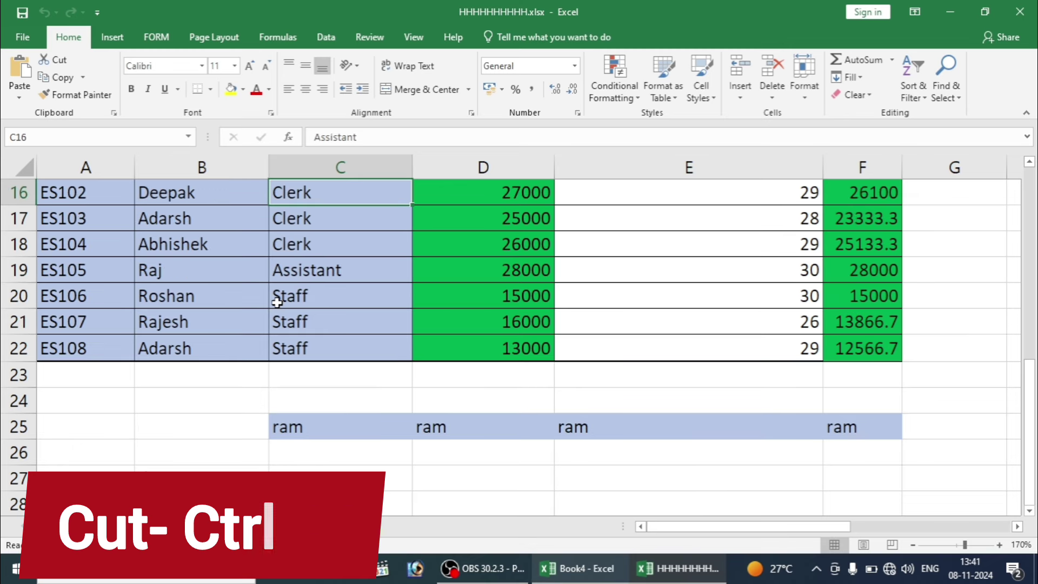
key("Up")
key("Up")
key("Up")
key("Left")
key("Left")
key("Down")
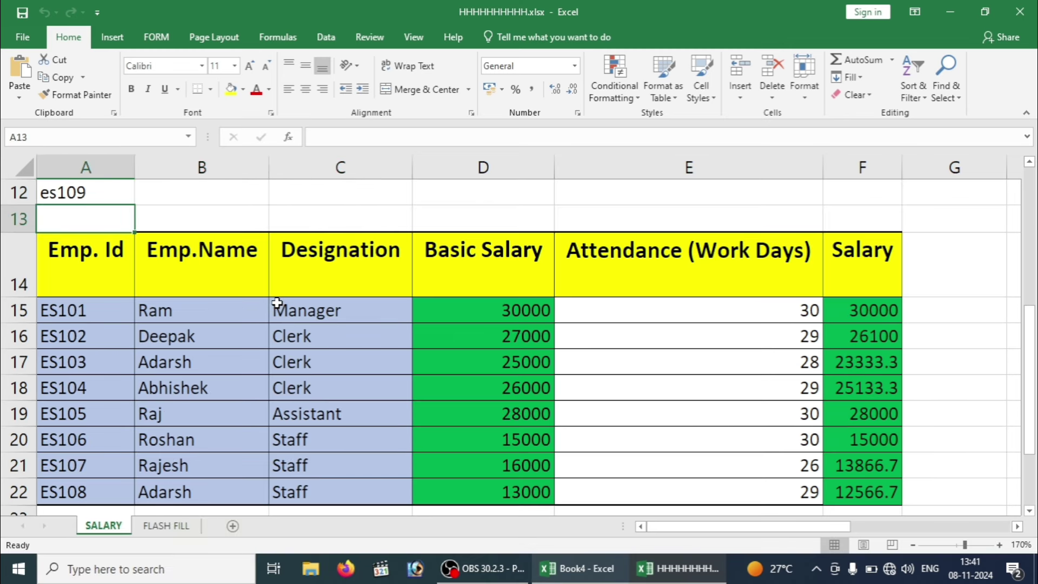
key("Down")
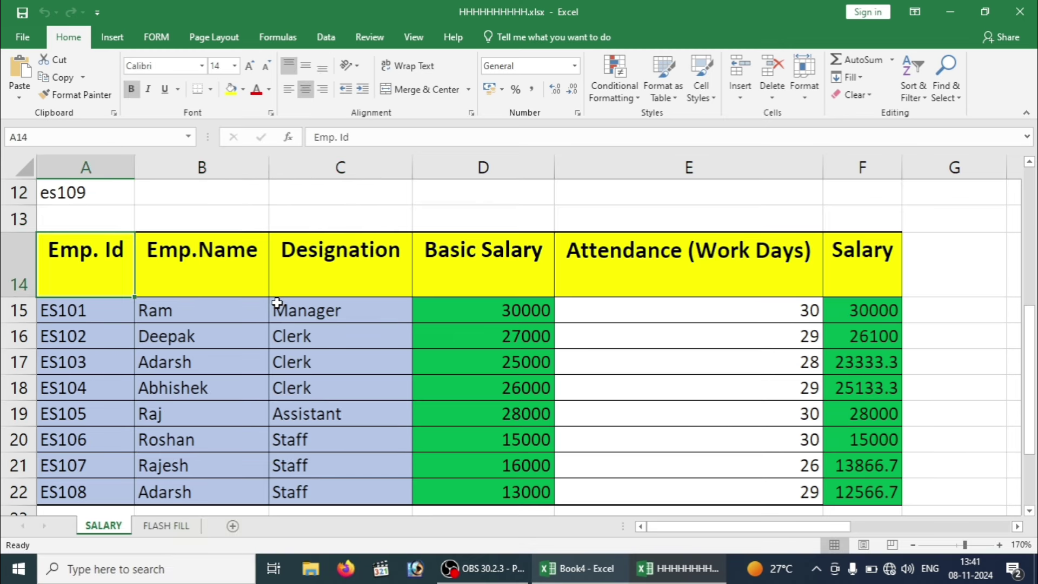
key("ctrl+shift+Right")
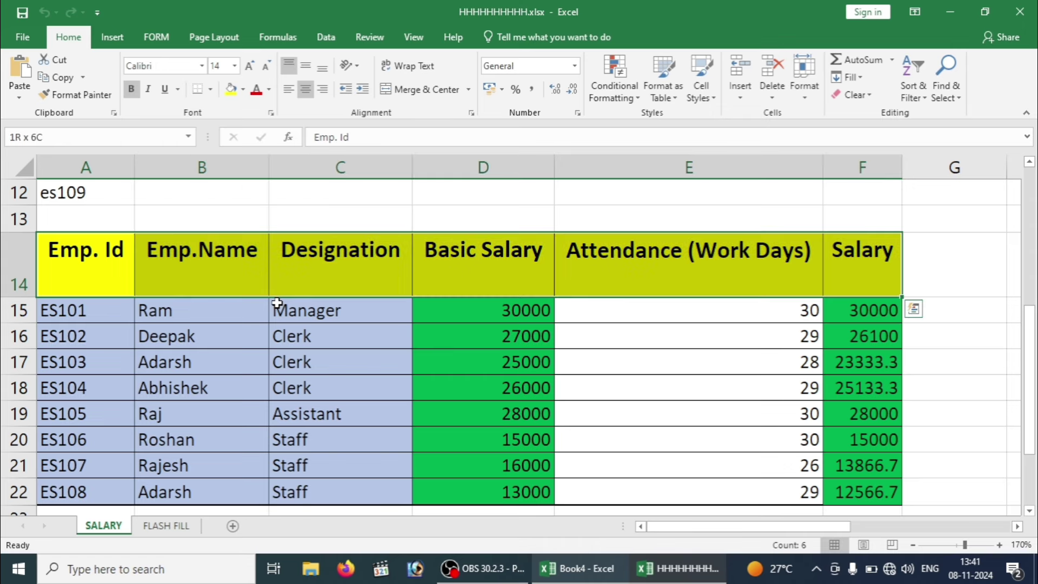
key("ctrl+shift+Down")
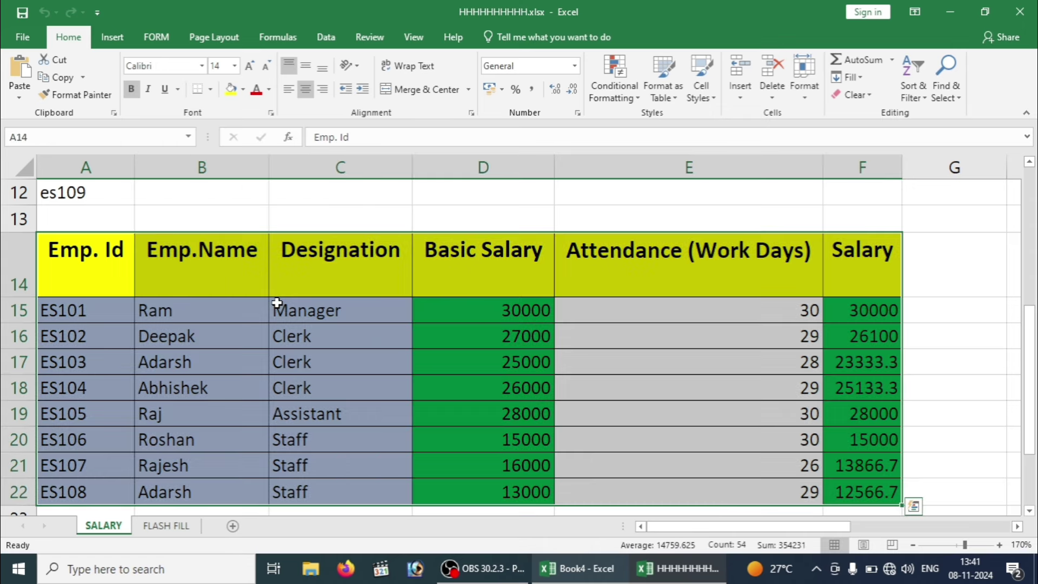
key("ctrl+c")
- Paste the copied employee table starting at cell M14
key("Right")
key("ctrl+Right")
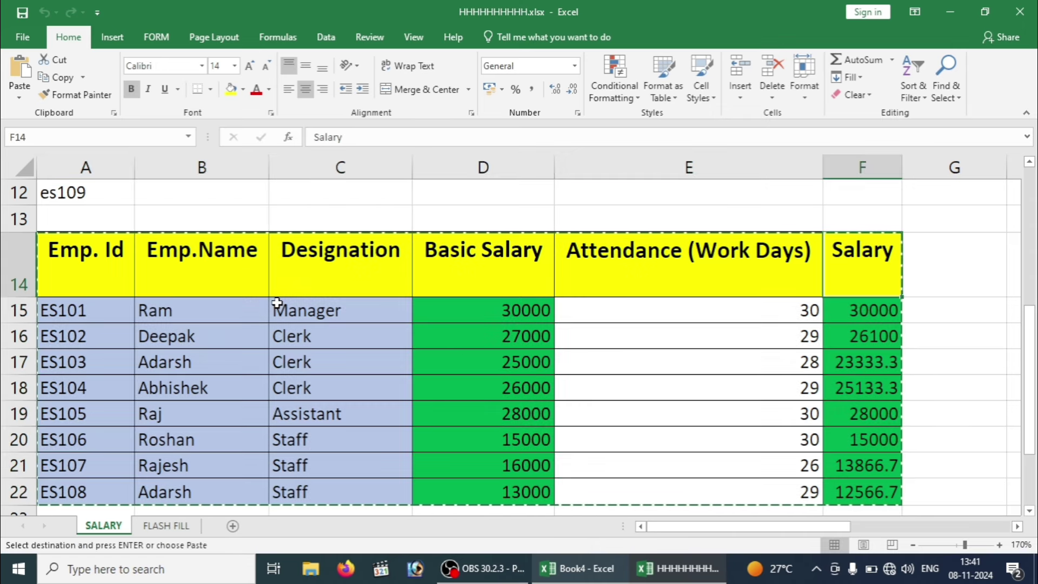
key("Right")
key("Right")
key("Right")
key("Right")
key("Right")
key("Right")
key("Right")
key("Right")
key("Right")
key("Left")
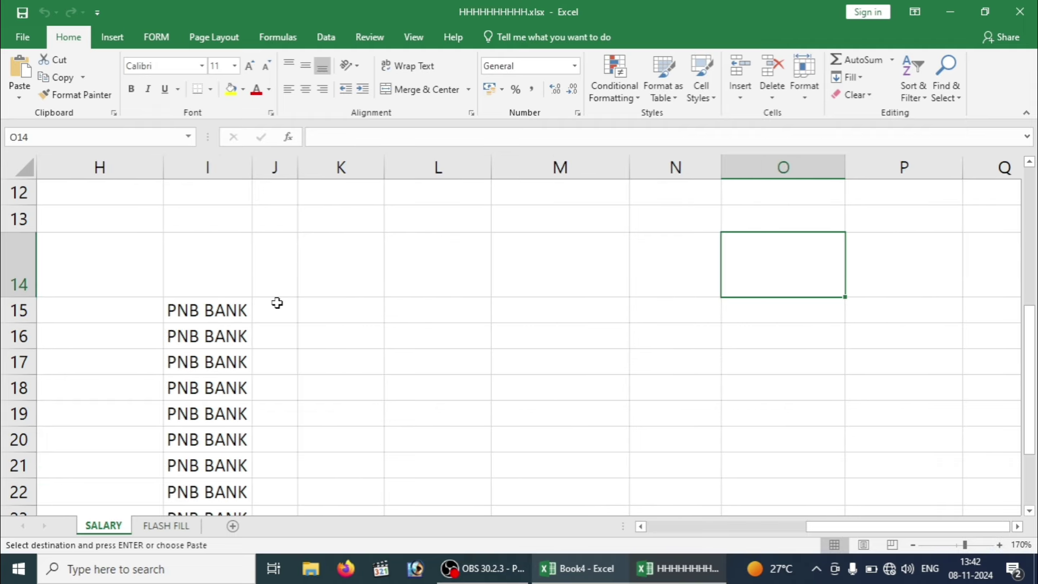
key("Left")
key("Left")
key("ctrl+v")
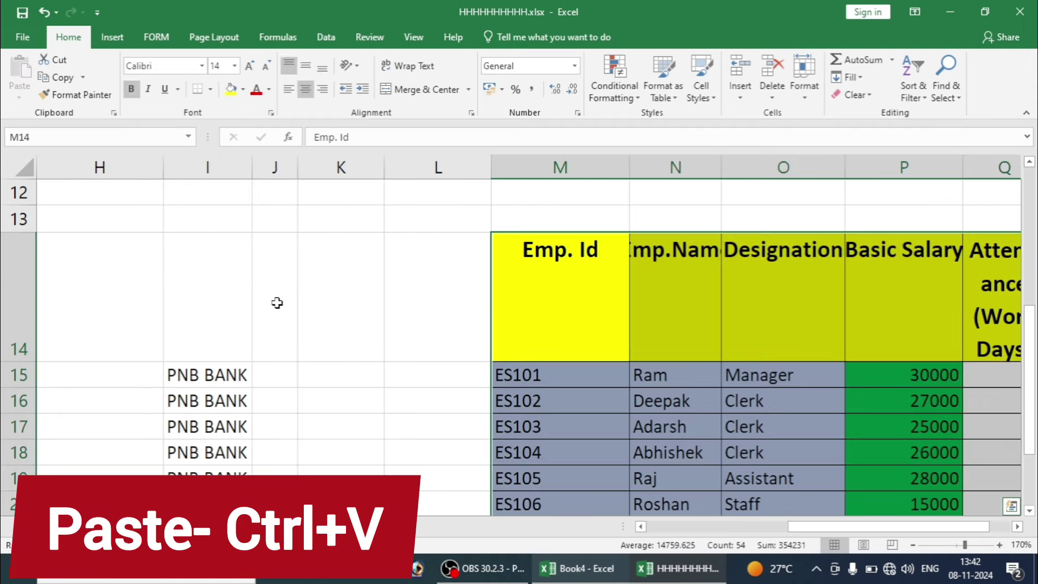
- Check the pasted copy by stepping across its headers from Emp. Id to Salary
key("Left")
key("Left")
key("Left")
key("Left")
key("ctrl+Left")
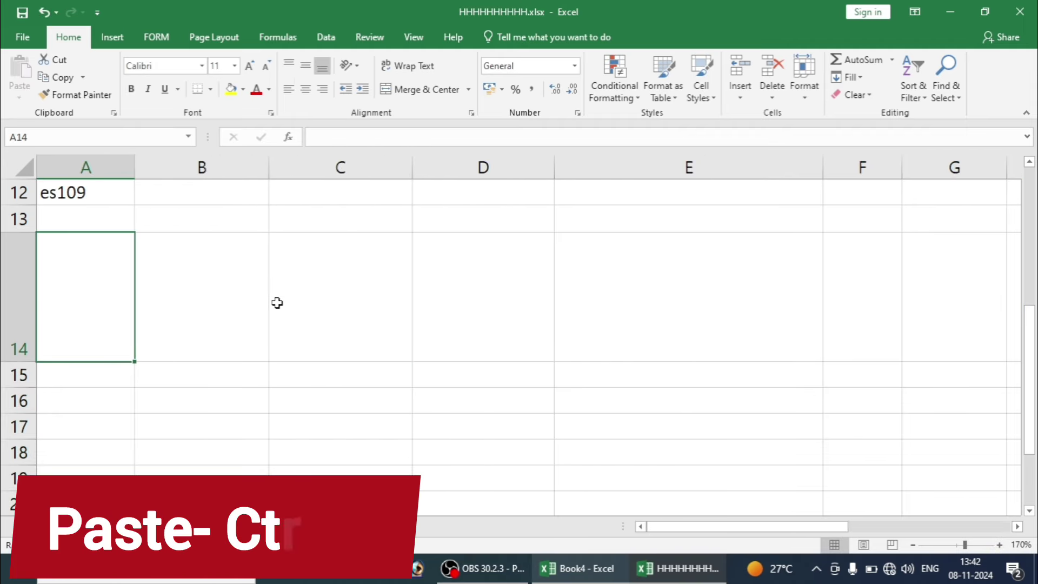
key("Right")
key("ctrl+Right")
key("Right")
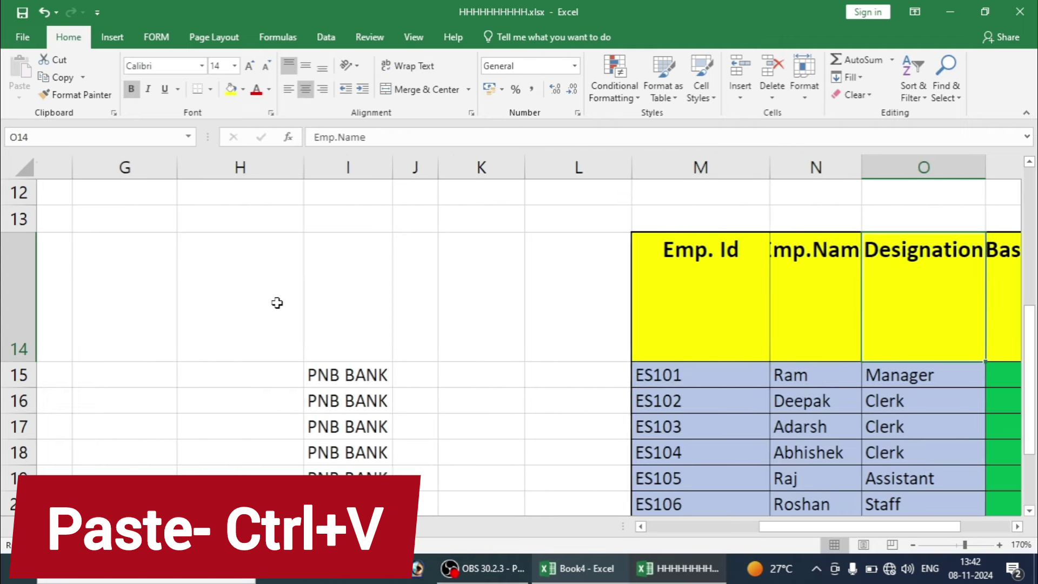
key("Right")
key("Right")
key("Right")
key("Right")
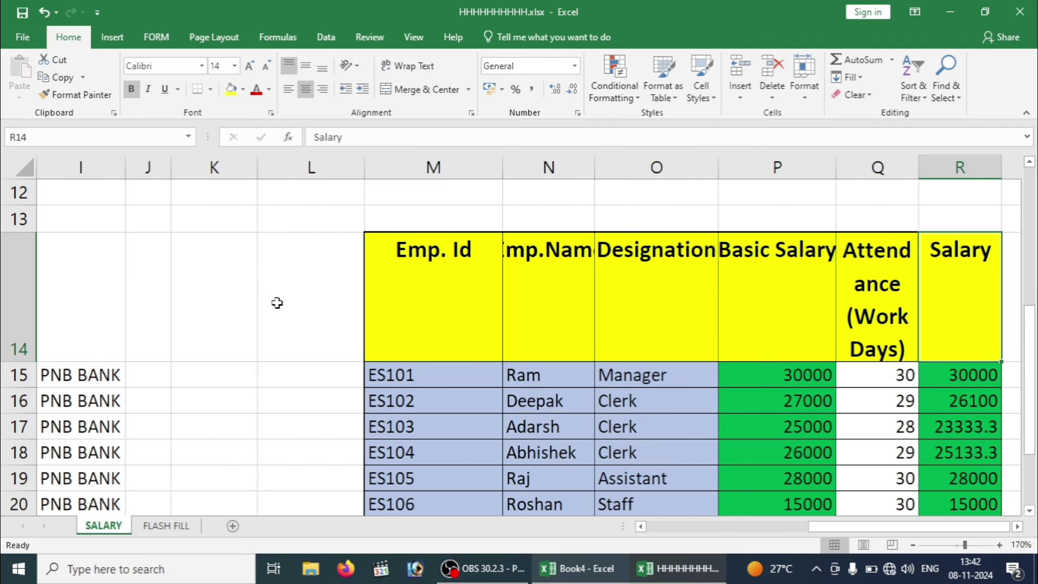
key("Right")
key("Right")
key("Right")
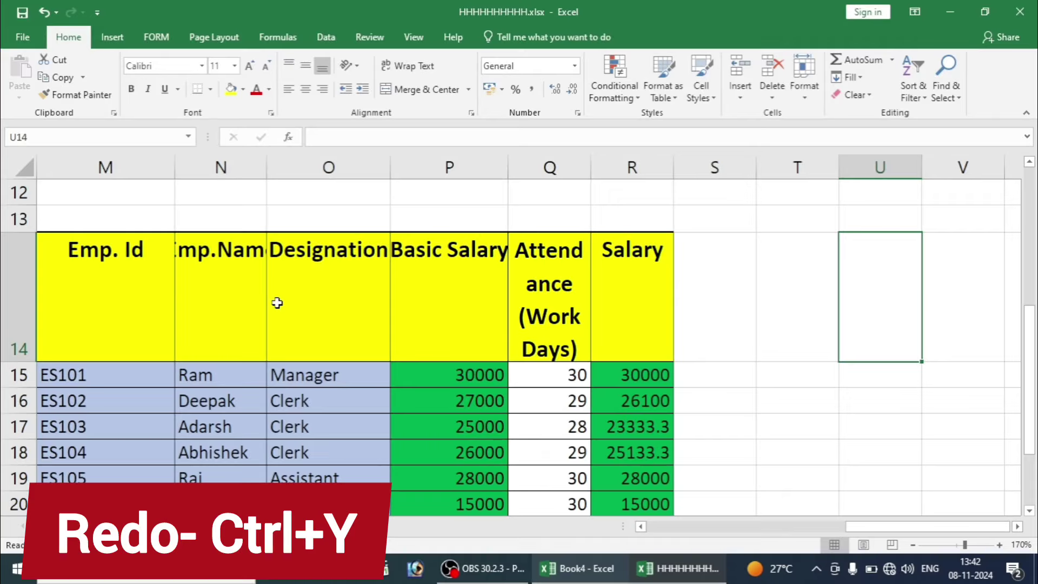
- Remove the pasted Emp. Id–Salary copy from M14:R22 with Ctrl+Z
left_click(655, 314)
left_click(740, 314)
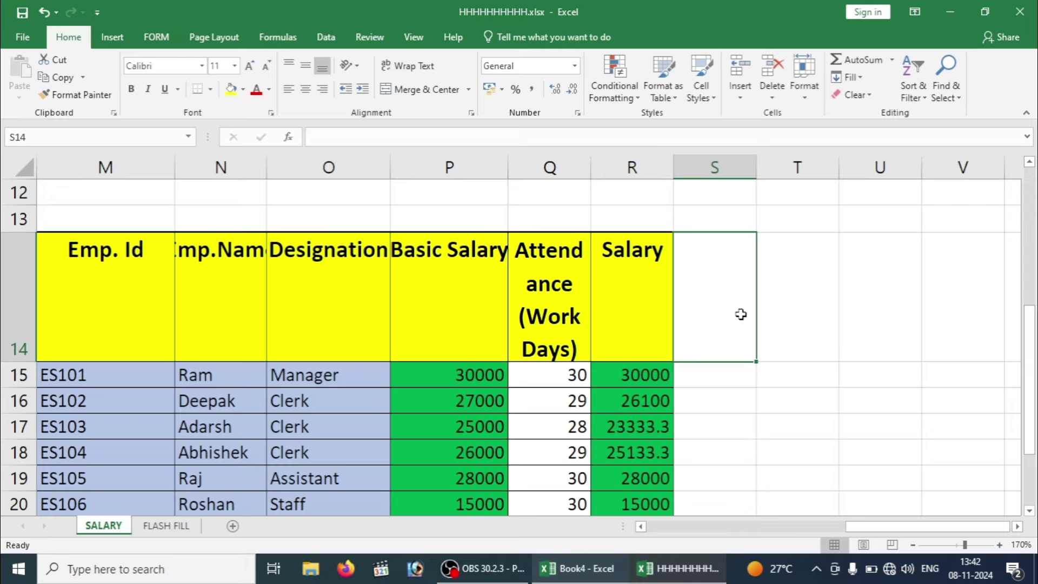
key("ctrl+z")
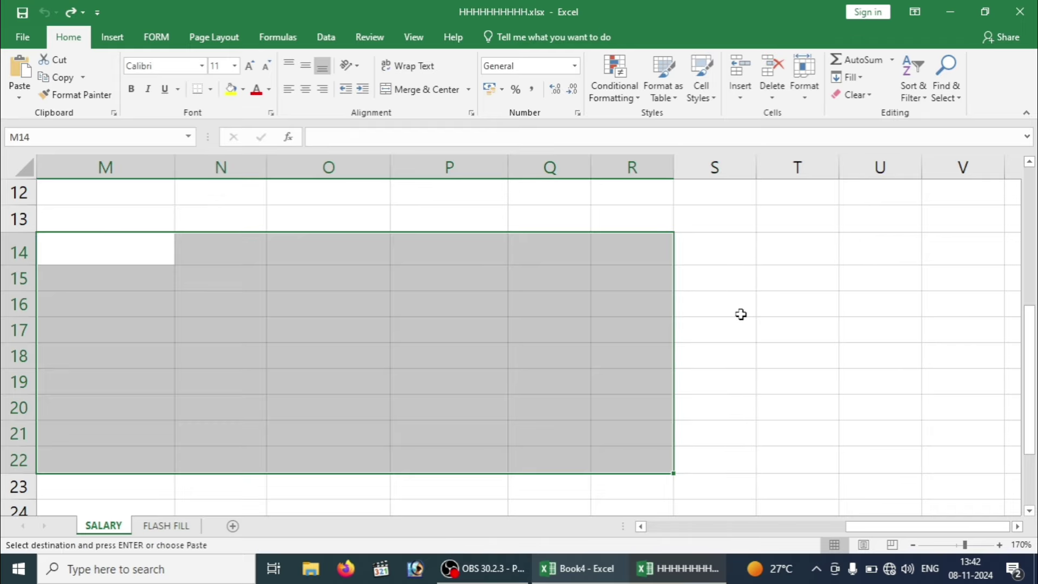
left_click(723, 301)
key("Up")
key("Up")
key("Up")
key("Up")
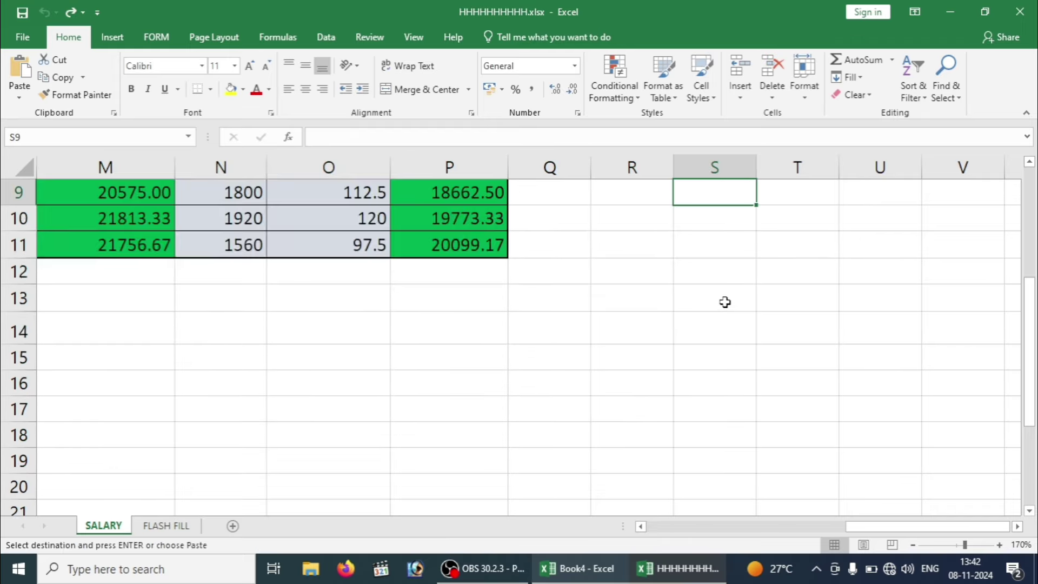
key("Up")
key("Up")
key("Up")
key("Up")
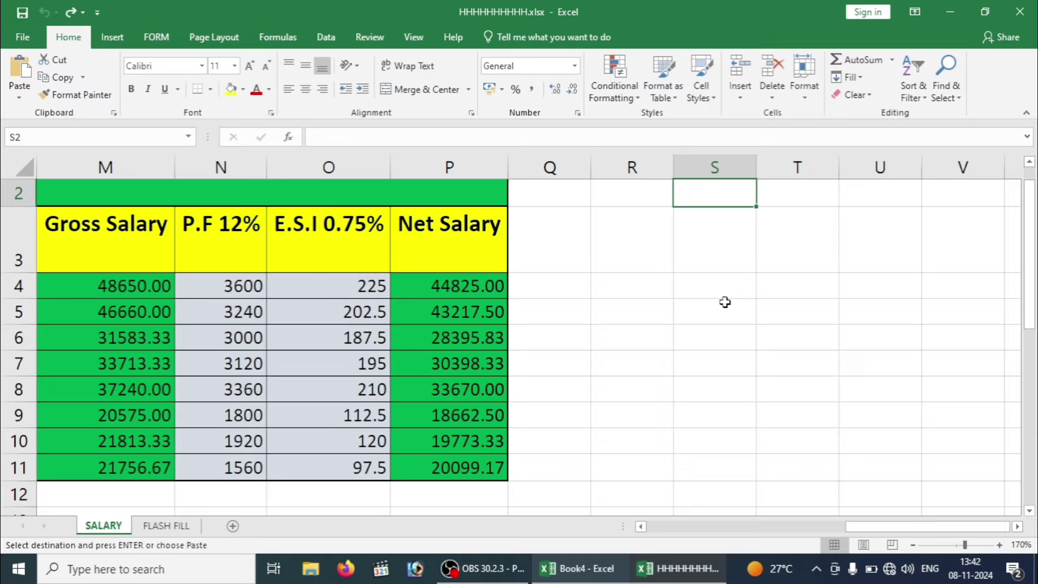
- Redo the paste with Ctrl+Y to bring the ES101–ES108 table back at M14:R22, then jump to A1
key("ctrl+y")
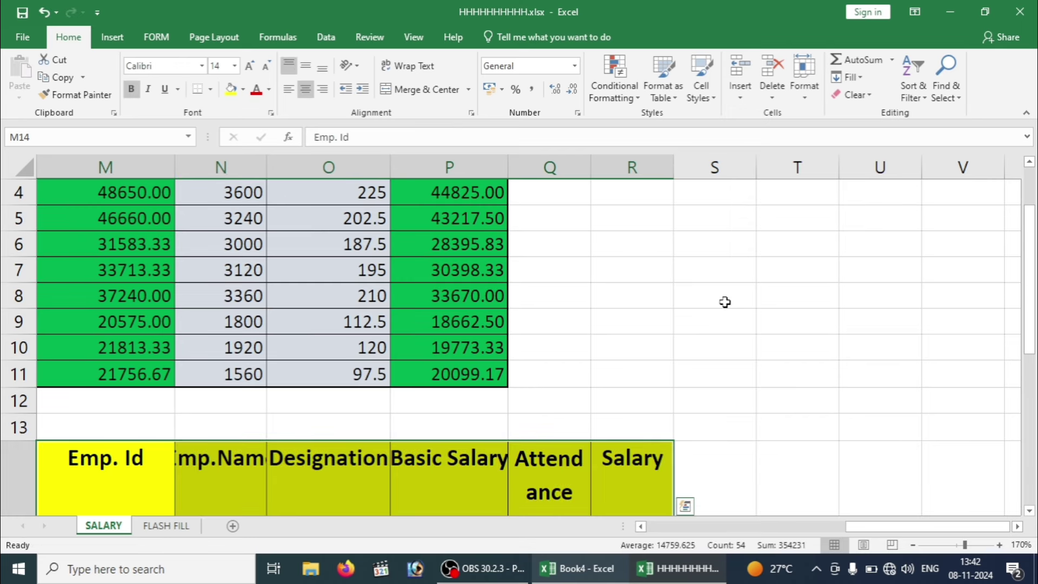
key("Down")
key("Down")
key("Down")
key("Down")
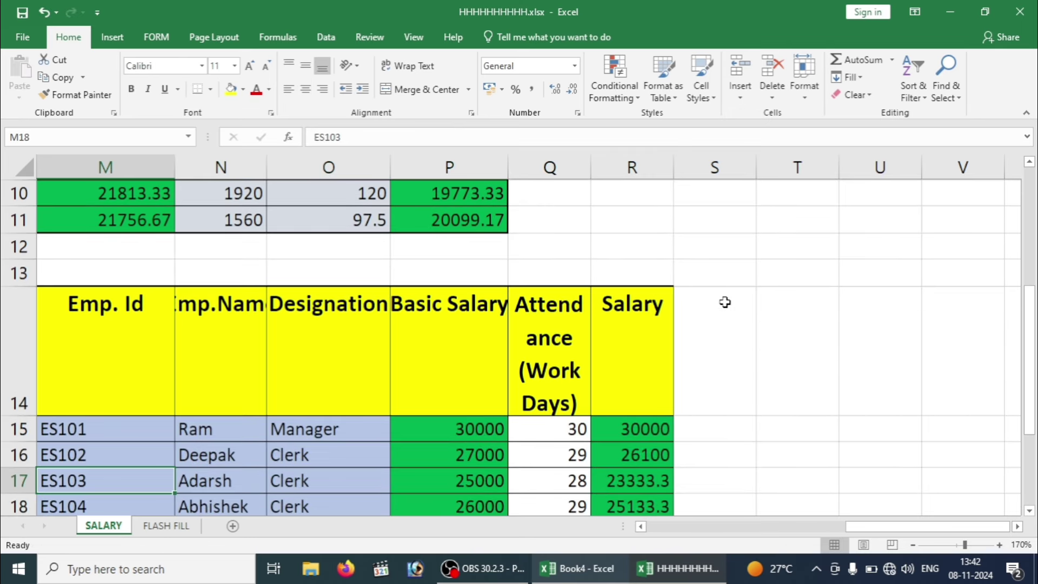
key("Down")
key("Down")
key("Down")
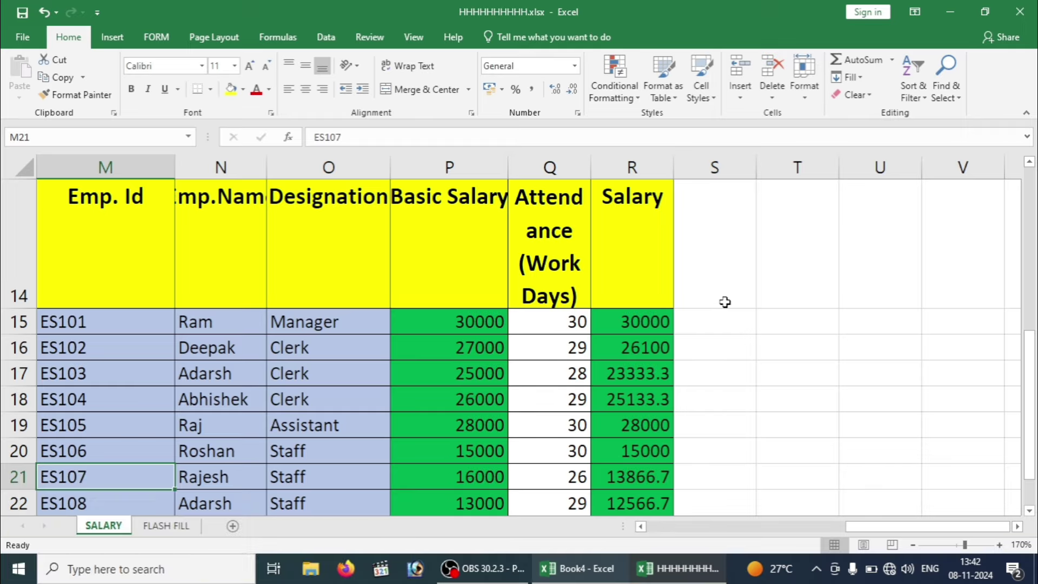
key("Down")
key("Down")
key("ctrl+Up")
key("ctrl+Up")
key("ctrl+Up")
key("ctrl+Home")
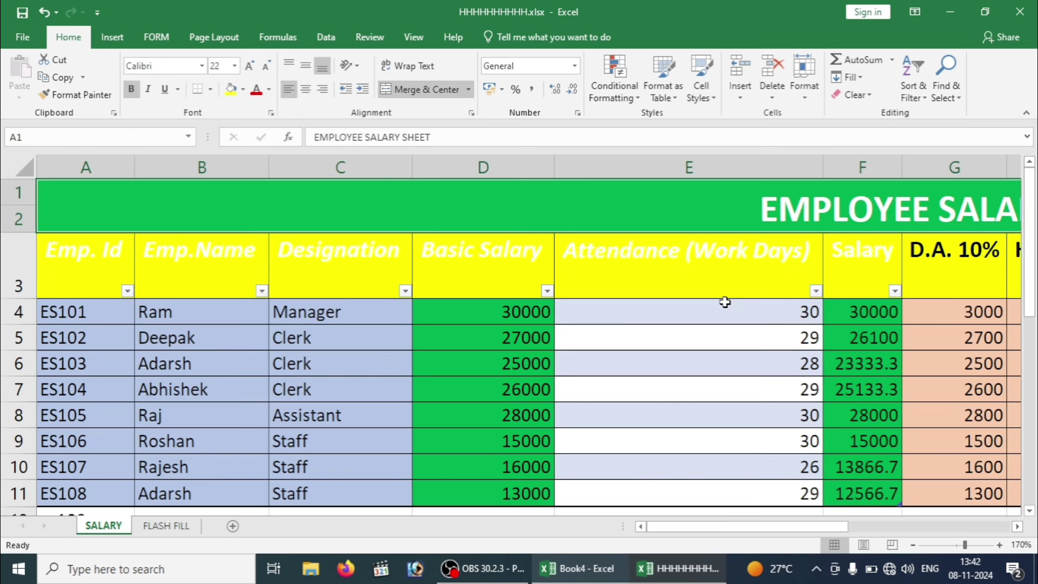